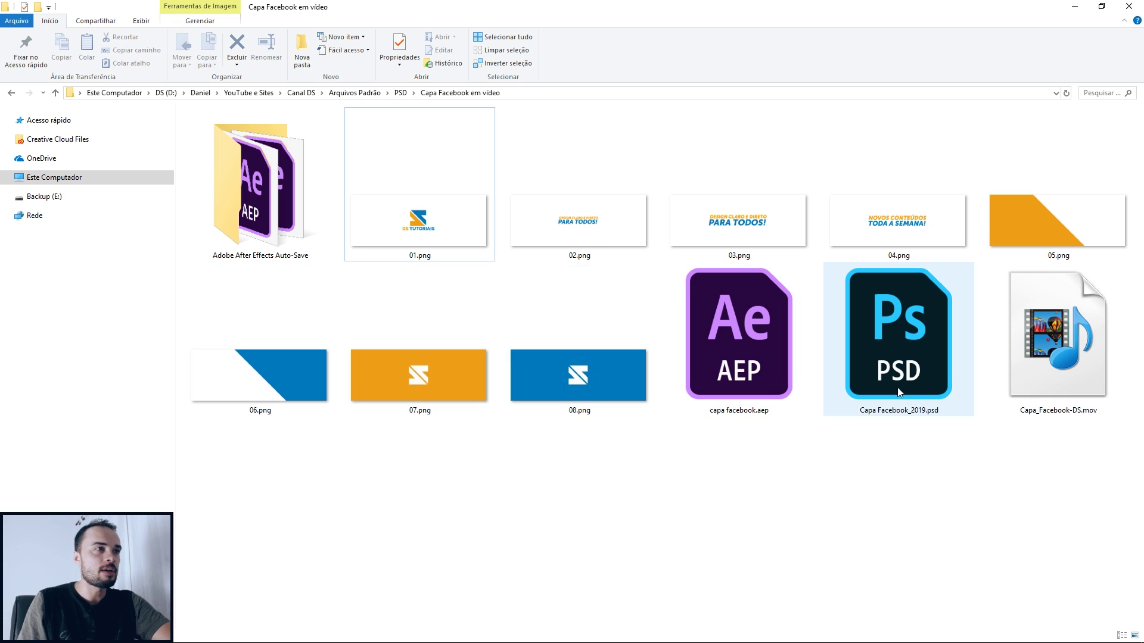
Look over the Photoshop source file and the logo and text images 01.png to 04.png in the cover folder.
{"action": "left_click", "coordinate": [896, 357]}
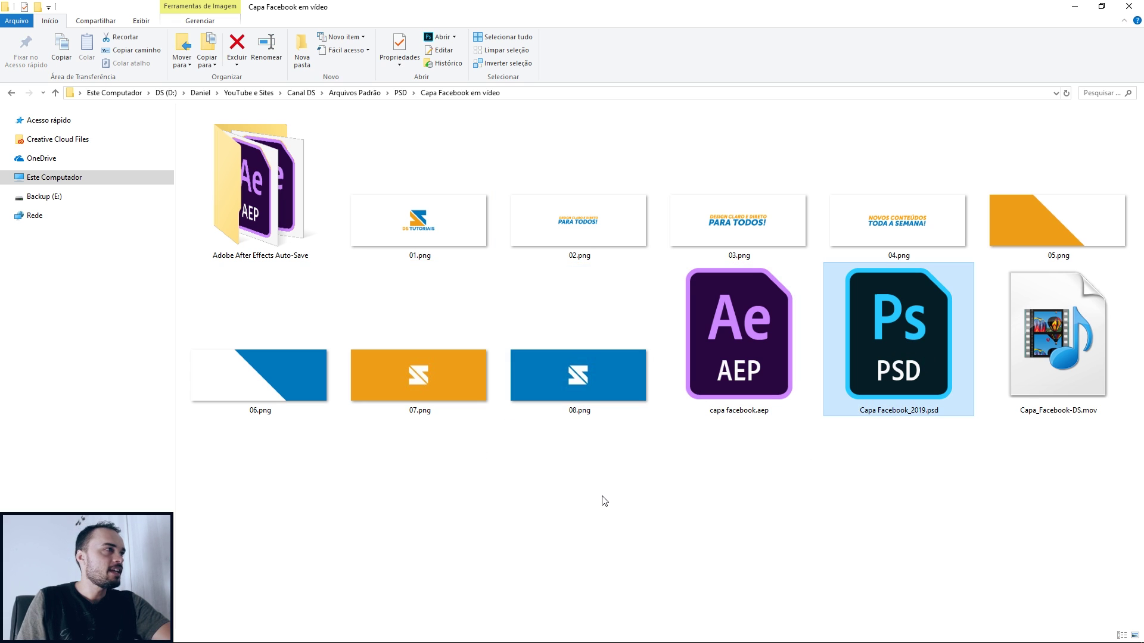
{"action": "left_click", "coordinate": [407, 222]}
{"action": "left_click", "coordinate": [567, 239]}
{"action": "left_click", "coordinate": [735, 231]}
{"action": "left_click", "coordinate": [887, 233]}
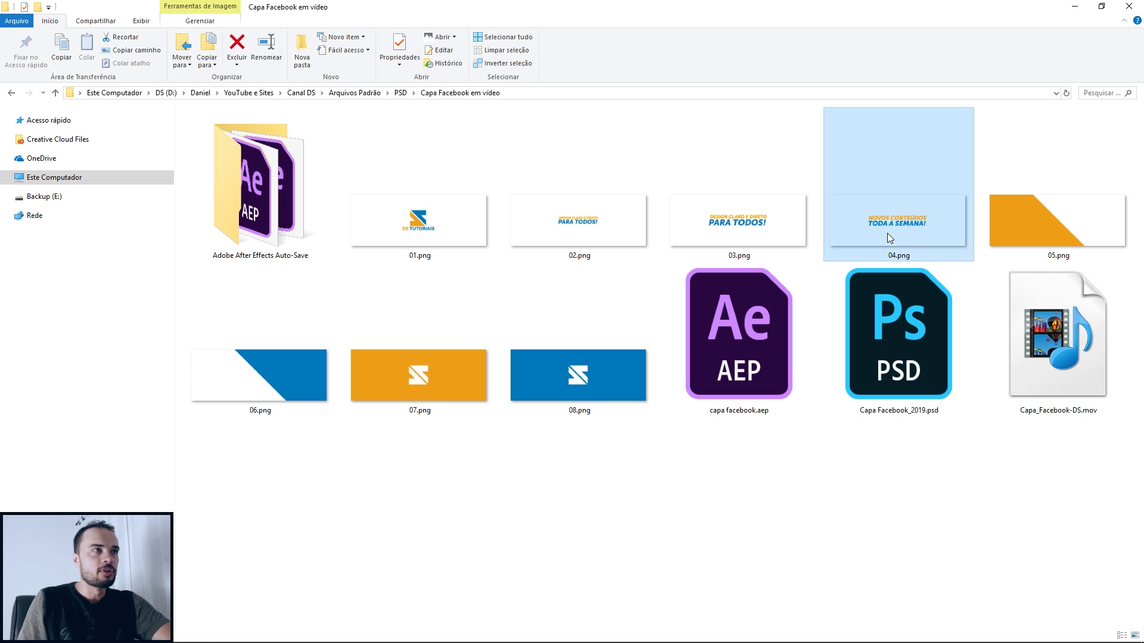
{"action": "left_click", "coordinate": [411, 232]}
{"action": "left_click", "coordinate": [596, 230]}
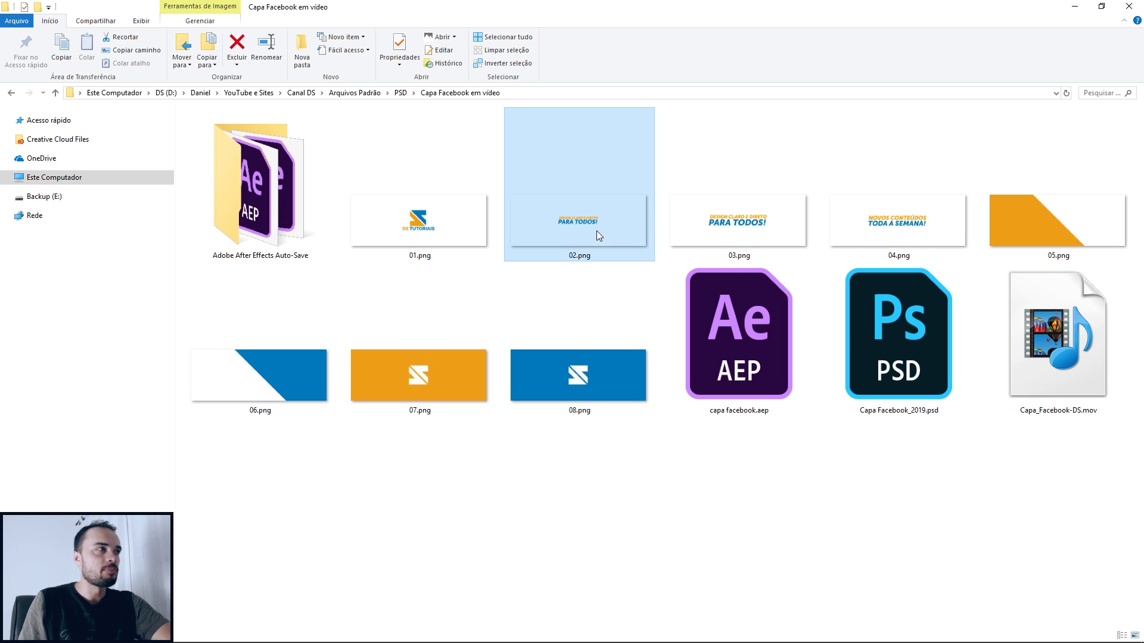
{"action": "left_click", "coordinate": [762, 231]}
{"action": "left_click", "coordinate": [899, 228]}
Examine the diagonal colour images 05.png and 06.png and the icon images 07.png and 08.png.
{"action": "left_click", "coordinate": [1055, 230]}
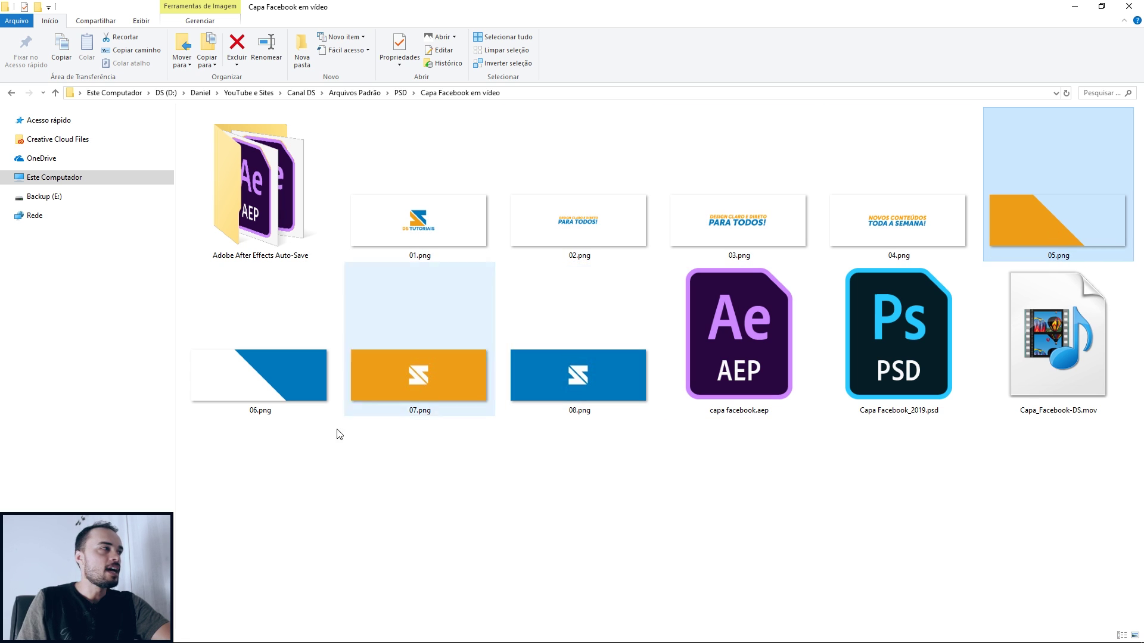
{"action": "left_click", "coordinate": [241, 379]}
{"action": "left_click", "coordinate": [1069, 240]}
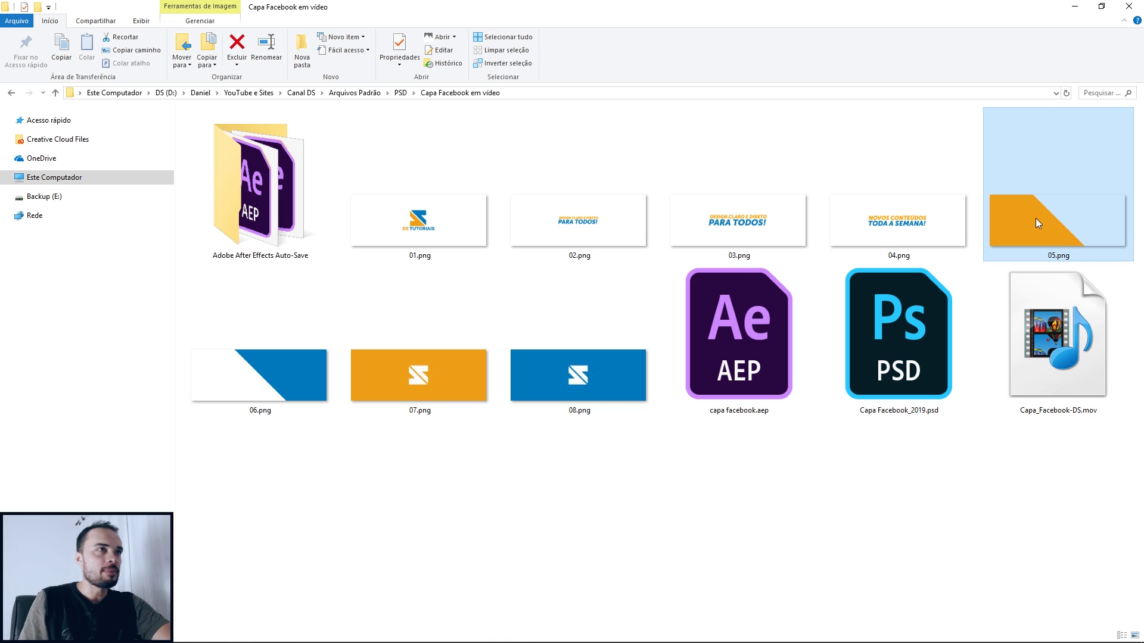
{"action": "left_click", "coordinate": [261, 376]}
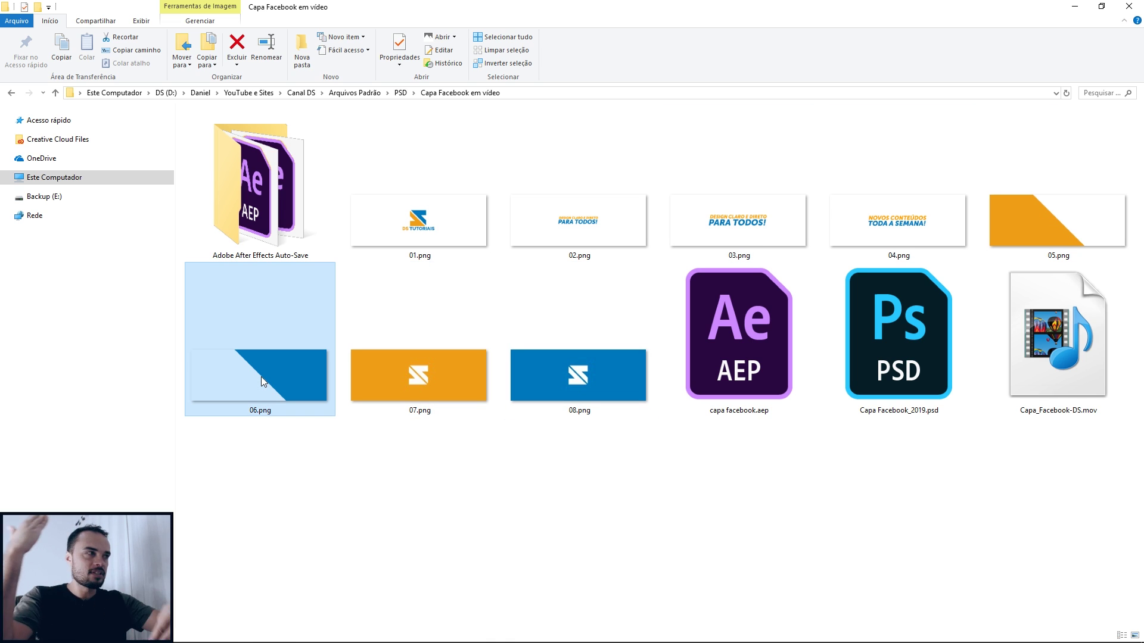
{"action": "left_click", "coordinate": [431, 390]}
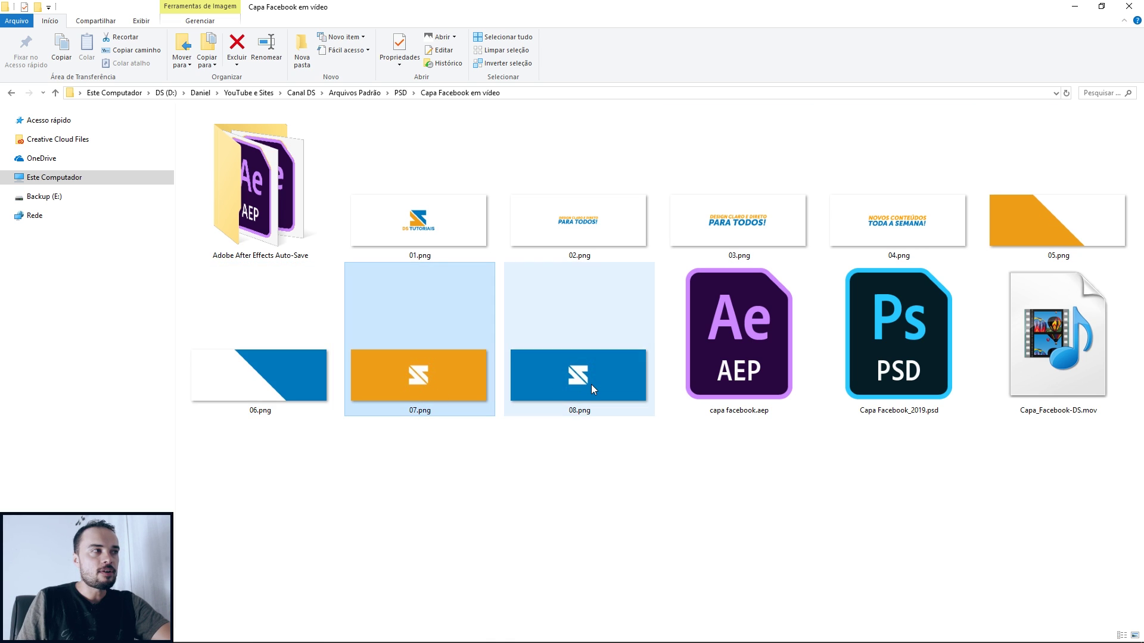
{"action": "left_click", "coordinate": [591, 385]}
{"action": "left_click", "coordinate": [439, 384]}
{"action": "left_click", "coordinate": [629, 384]}
{"action": "left_click", "coordinate": [416, 384]}
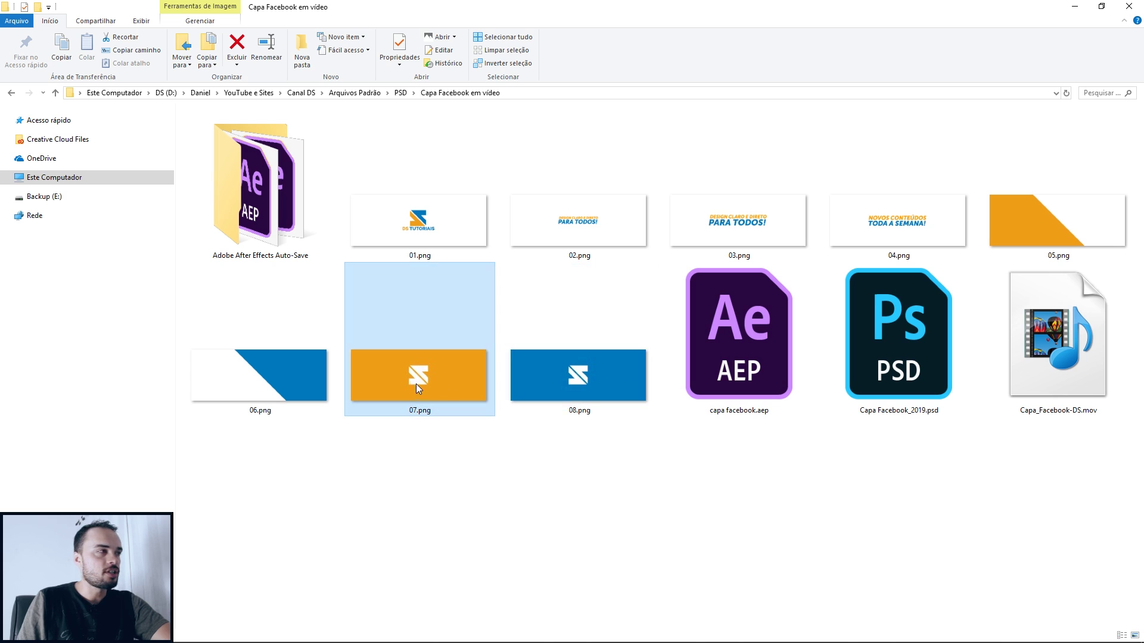
{"action": "left_click", "coordinate": [590, 382]}
Switch to the After Effects project capa facebook.aep and scrub Comp 1 to preview its animation.
{"action": "left_click", "coordinate": [739, 363]}
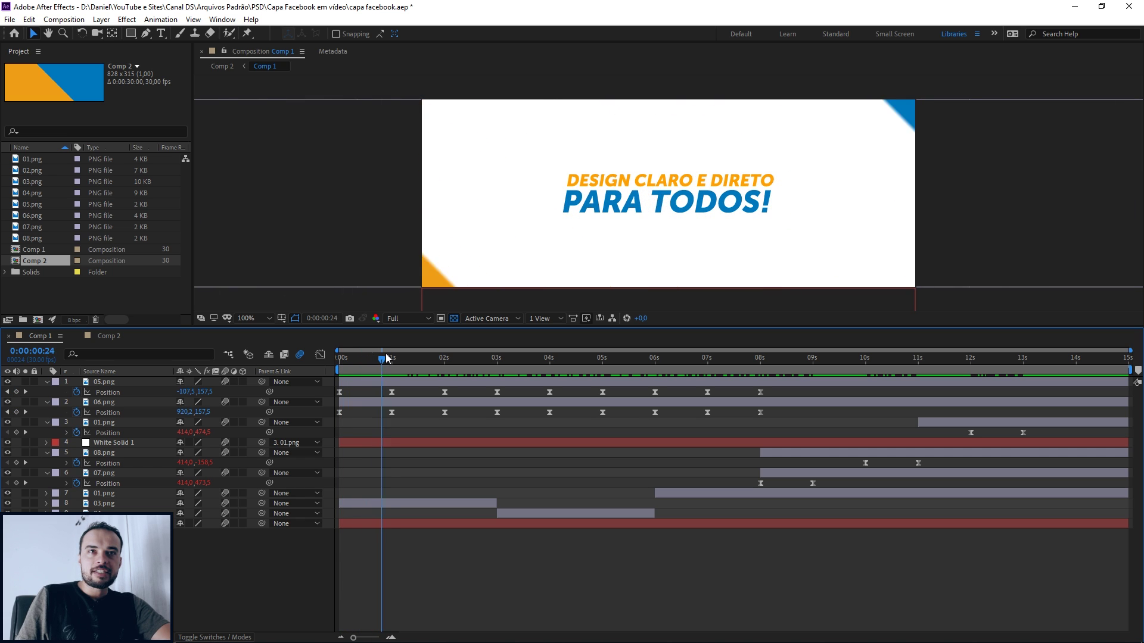
{"action": "left_click_drag", "start_coordinate": [386, 357], "coordinate": [783, 351]}
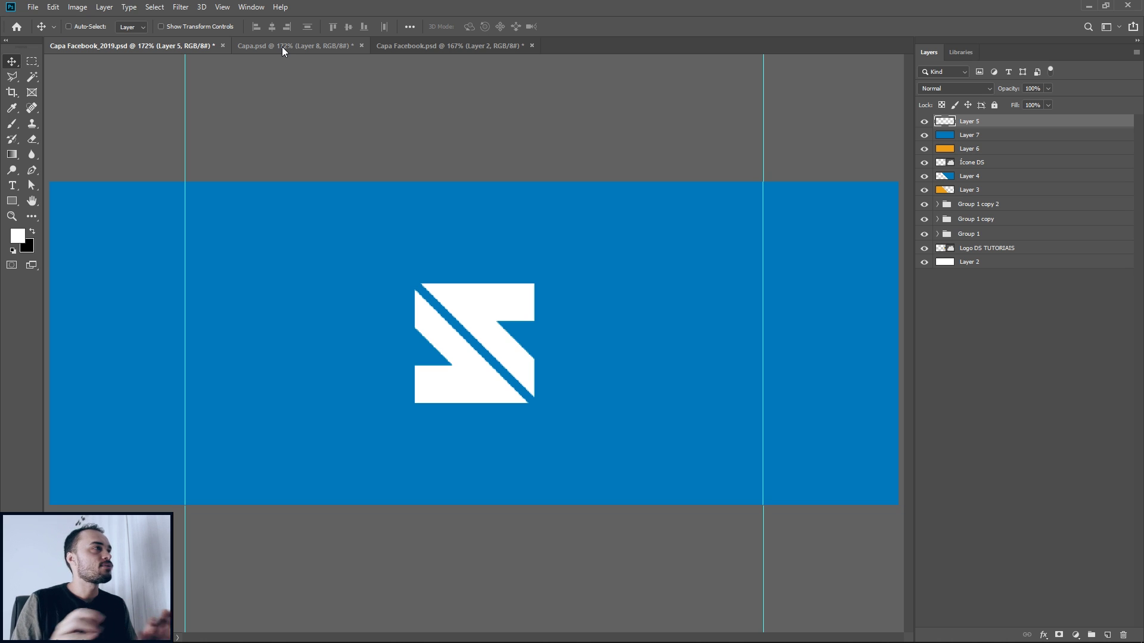
Switch to Capa.psd in Photoshop and compare the mobile screenshot on Layer 8 with the full cover design by toggling layer visibility.
{"action": "left_click", "coordinate": [281, 46]}
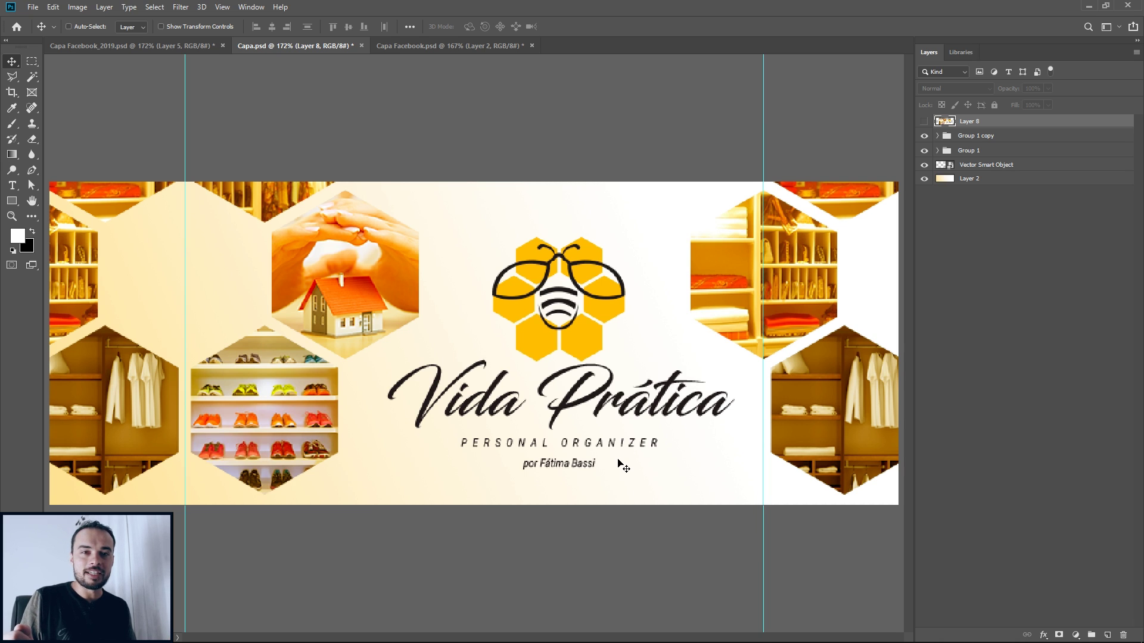
{"action": "left_click", "coordinate": [925, 121], "text": "alt"}
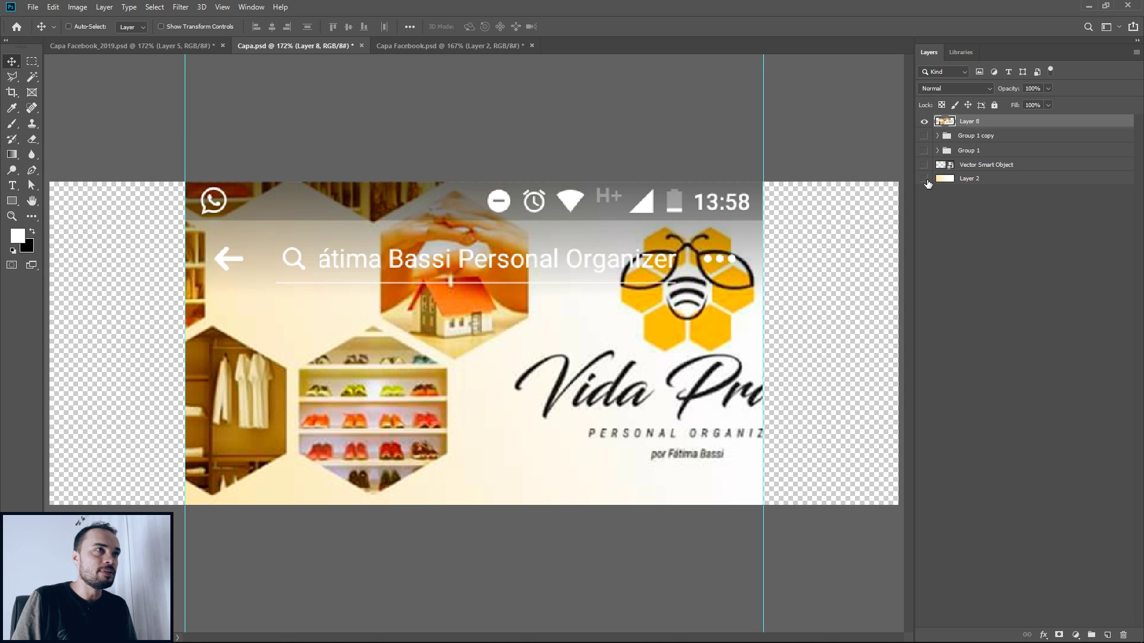
{"action": "left_click_drag", "start_coordinate": [925, 179], "coordinate": [925, 138]}
{"action": "left_click", "coordinate": [924, 122]}
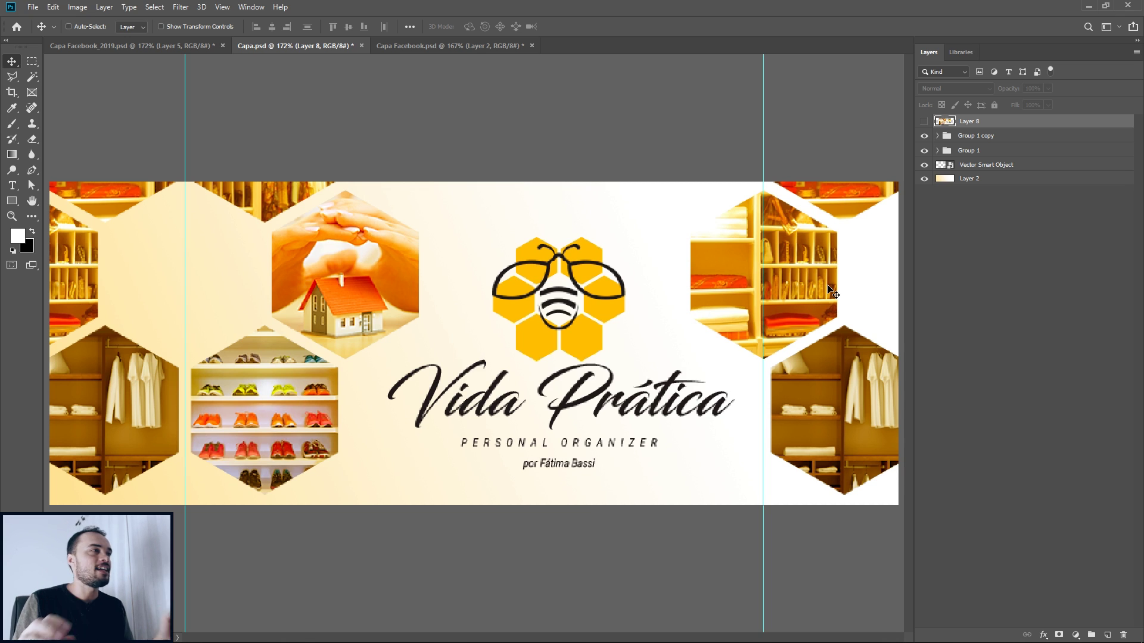
{"action": "left_click", "coordinate": [924, 121]}
{"action": "left_click_drag", "start_coordinate": [924, 136], "coordinate": [924, 179]}
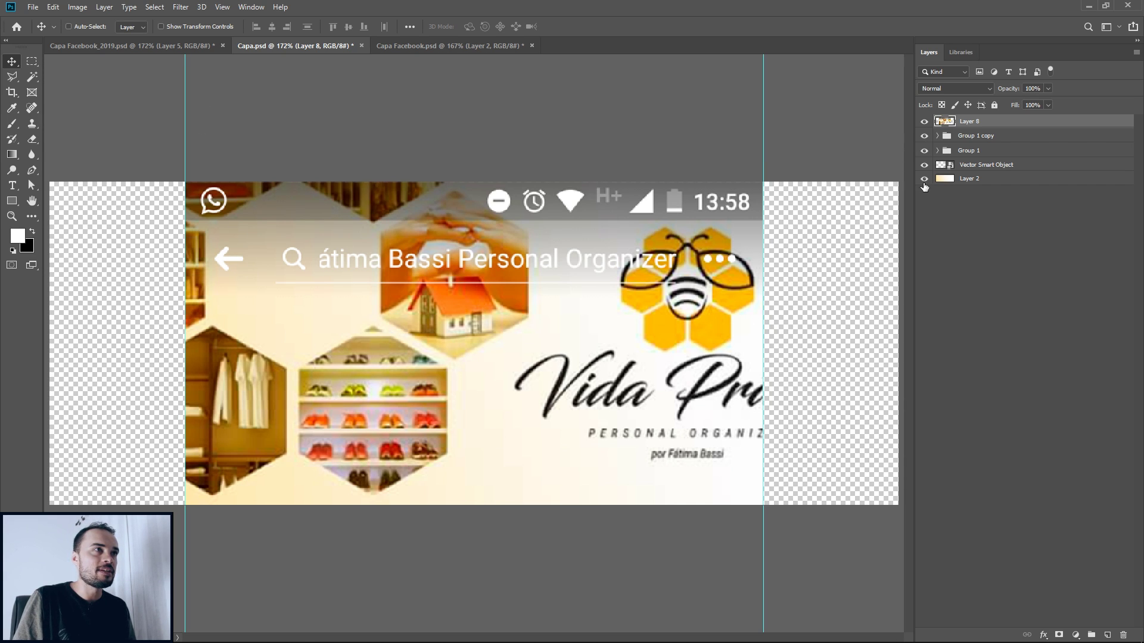
{"action": "left_click", "coordinate": [924, 121]}
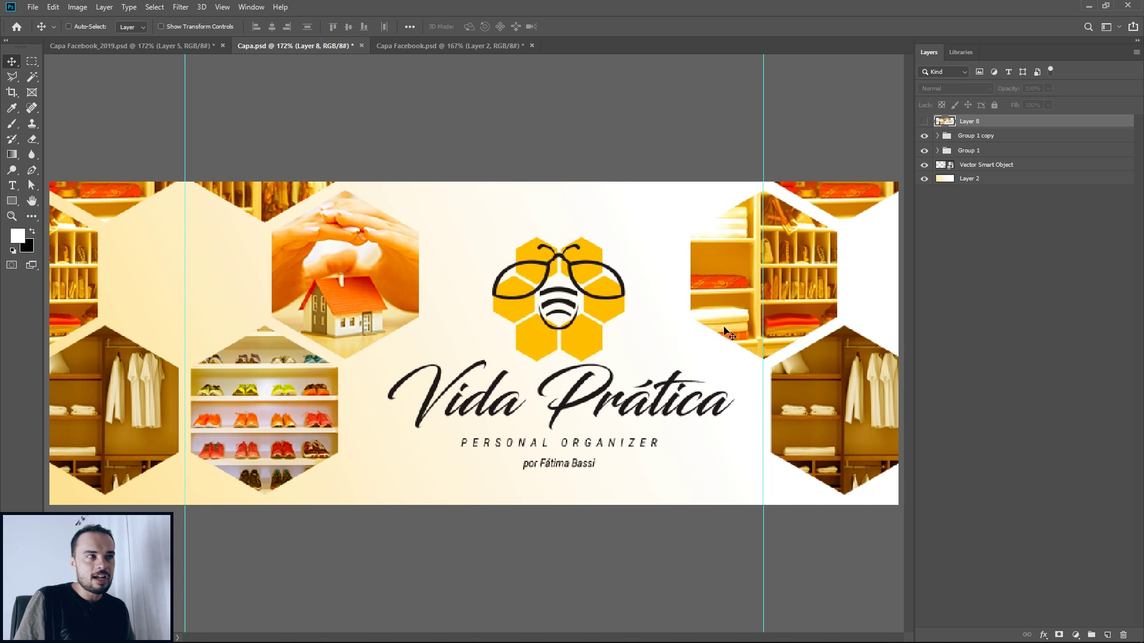
Fill the two side strips outside the vertical guides with white on a new layer and clear the selection.
{"action": "scroll", "coordinate": [420, 313], "scroll_direction": "down", "scroll_amount": 1}
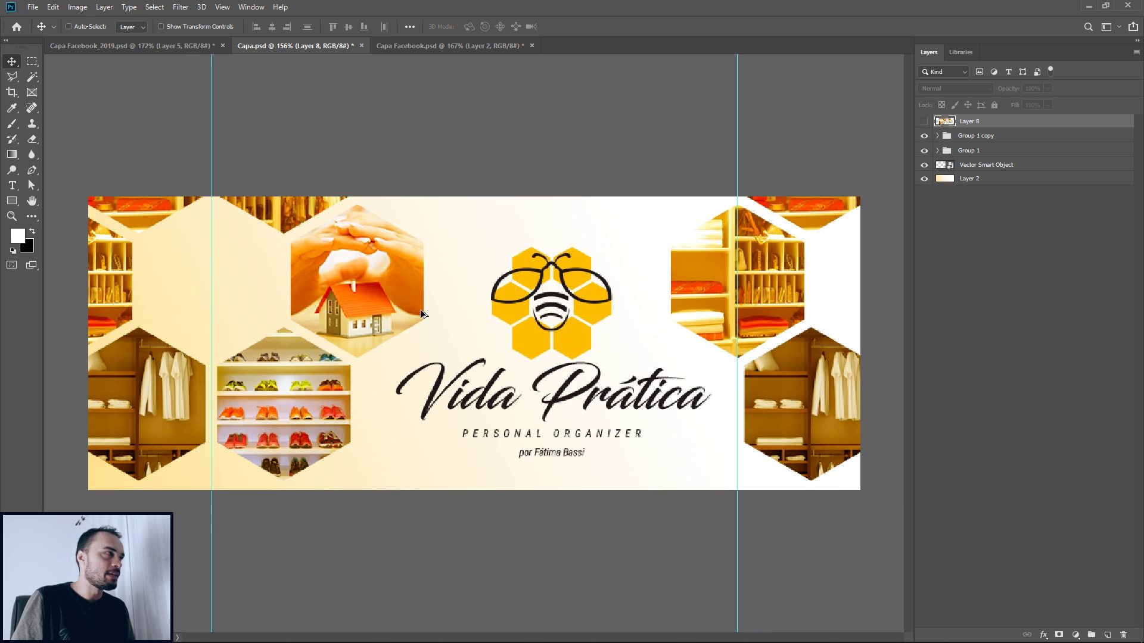
{"action": "key", "text": "m"}
{"action": "left_click_drag", "start_coordinate": [87, 194], "coordinate": [211, 514]}
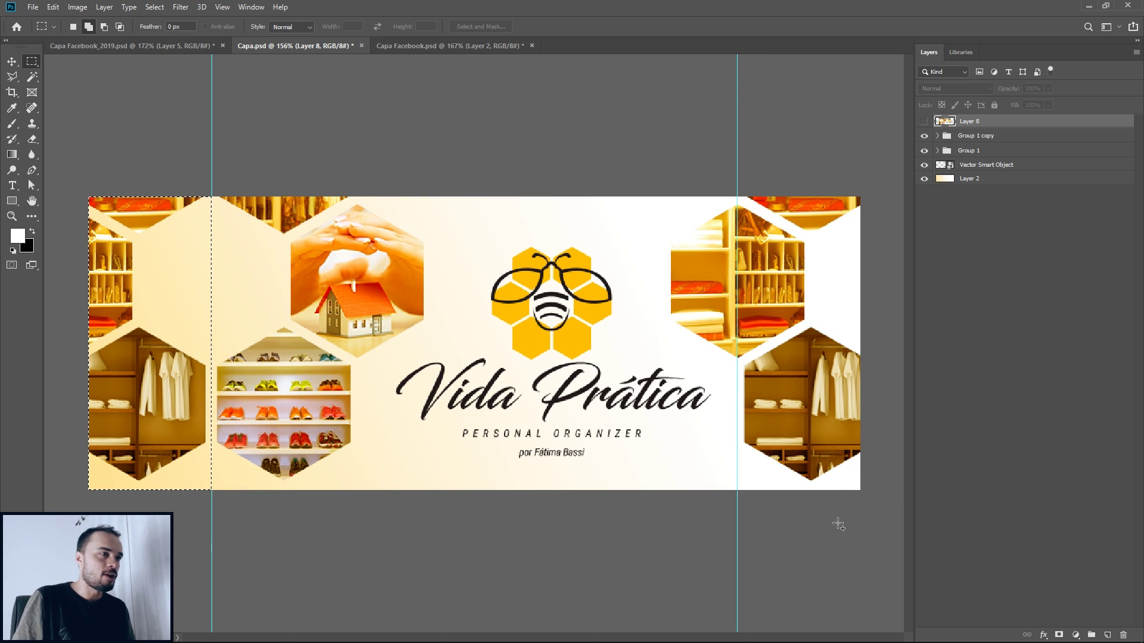
{"action": "left_click_drag", "start_coordinate": [881, 531], "coordinate": [738, 159]}
{"action": "left_click", "coordinate": [1107, 635]}
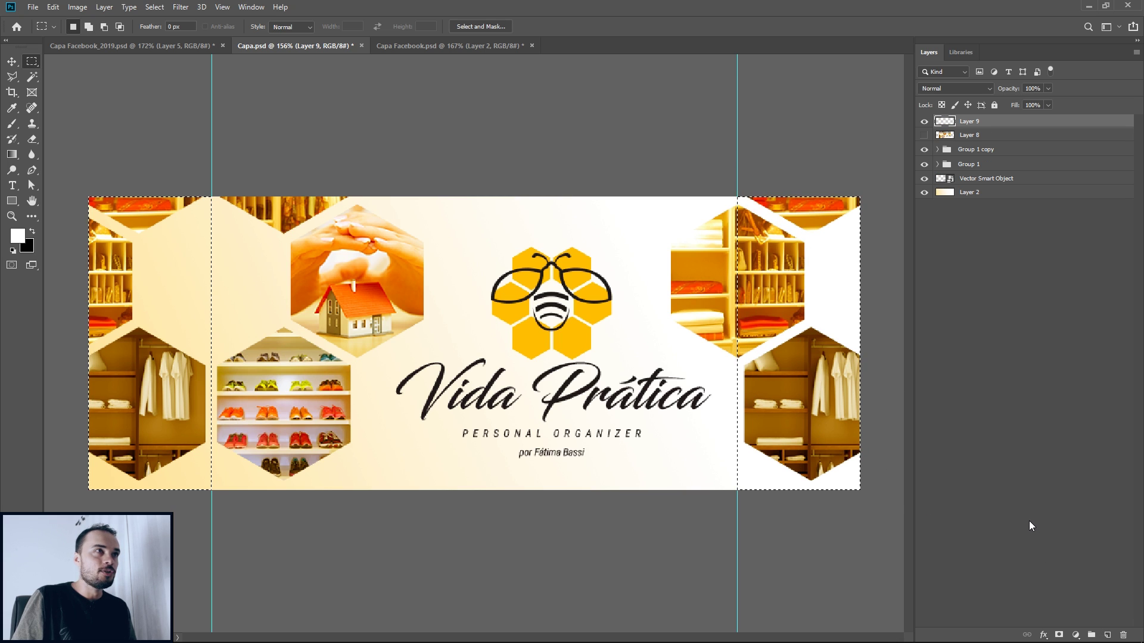
{"action": "key", "text": "alt+BackSpace"}
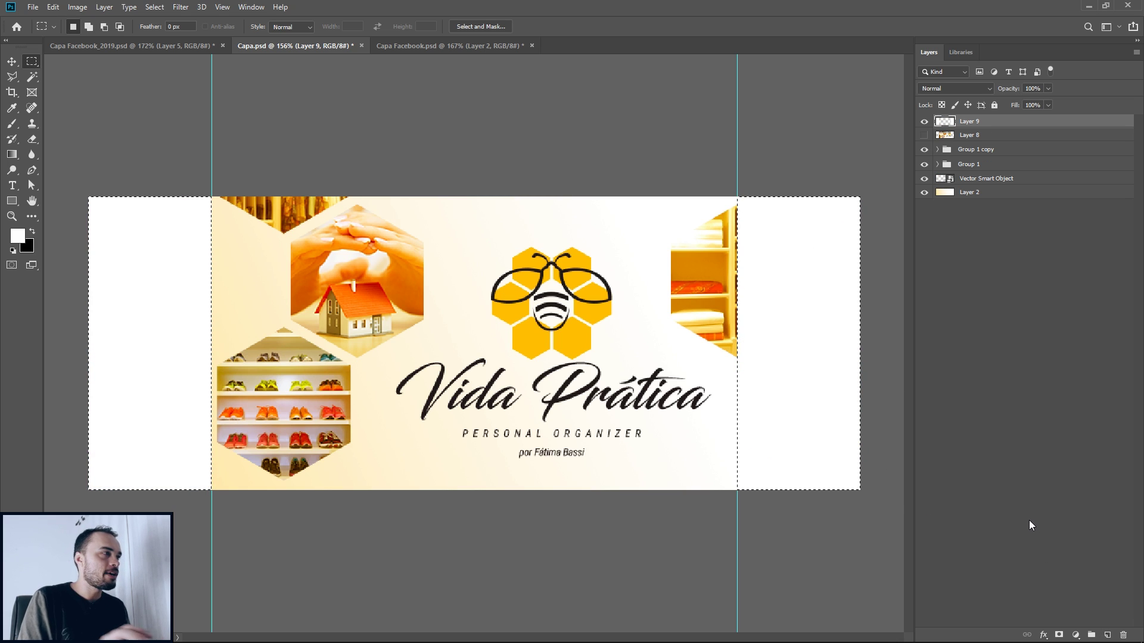
{"action": "key", "text": "ctrl+d"}
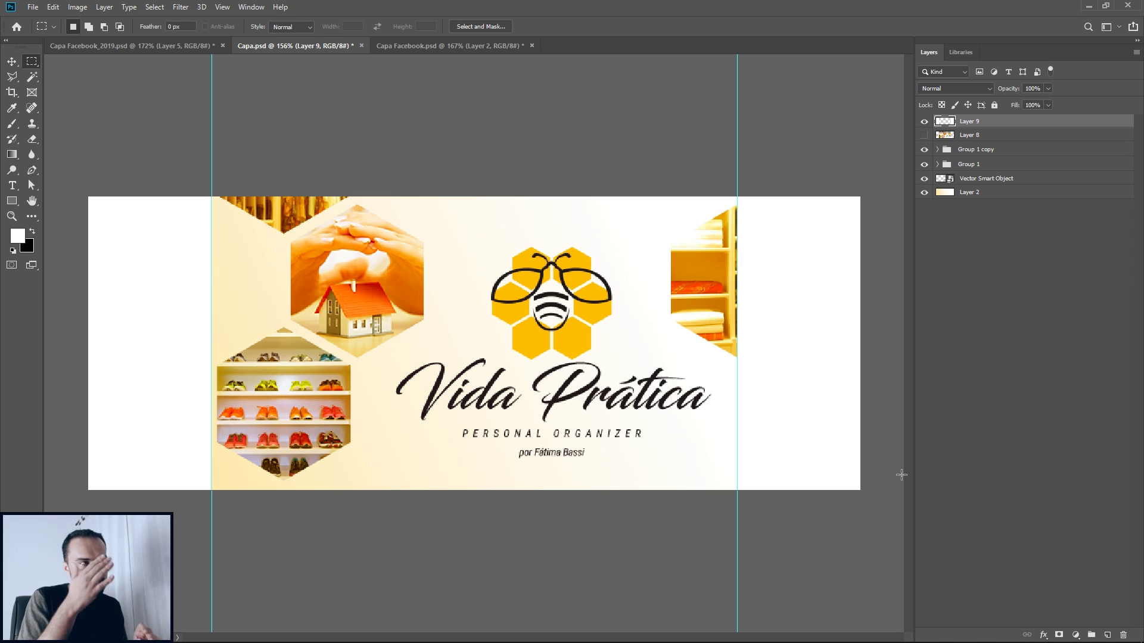
Hide the guides and delete the layer with the white side strips.
{"action": "key", "text": "ctrl+semicolon"}
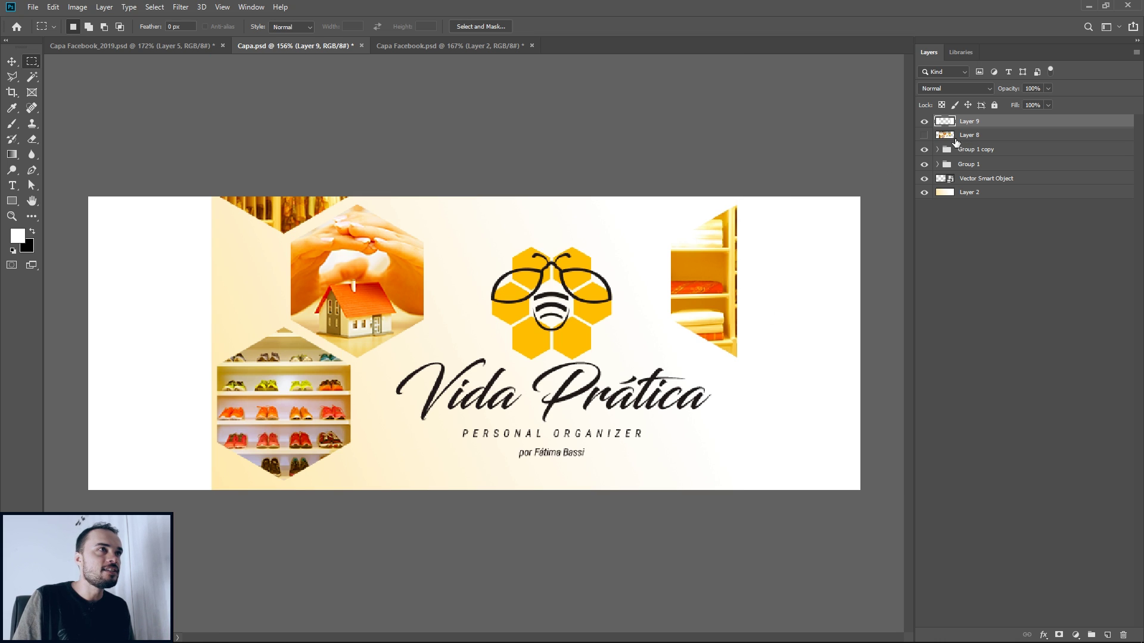
{"action": "key", "text": "Delete"}
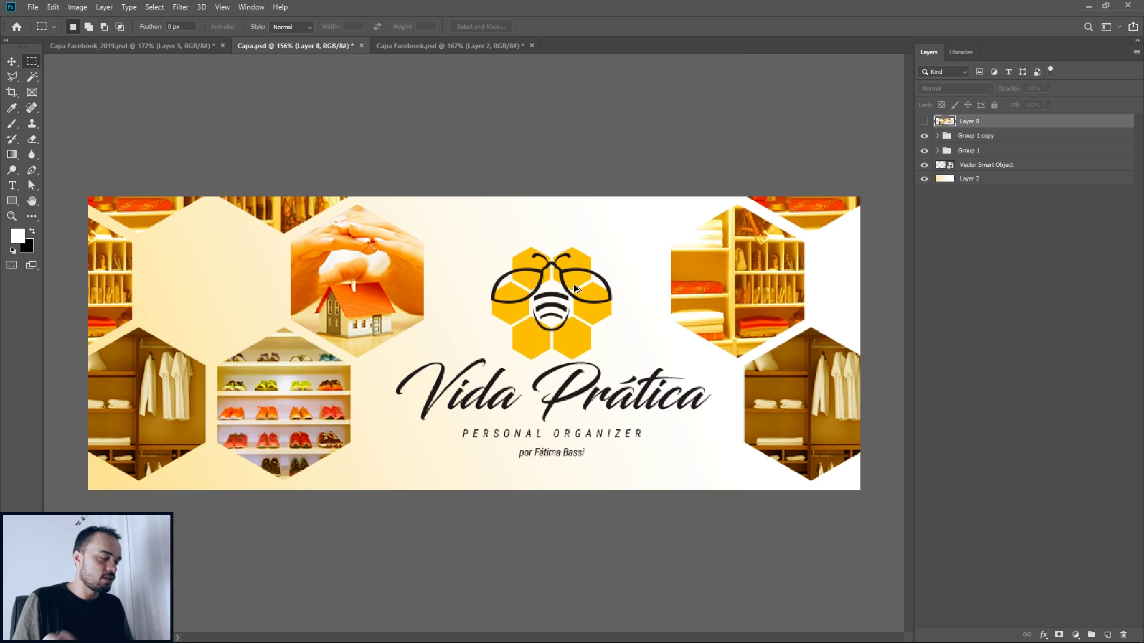
Examine the cover's width, height and resolution in Image Size, leaving the dialog without changes.
{"action": "key", "text": "ctrl+alt+i"}
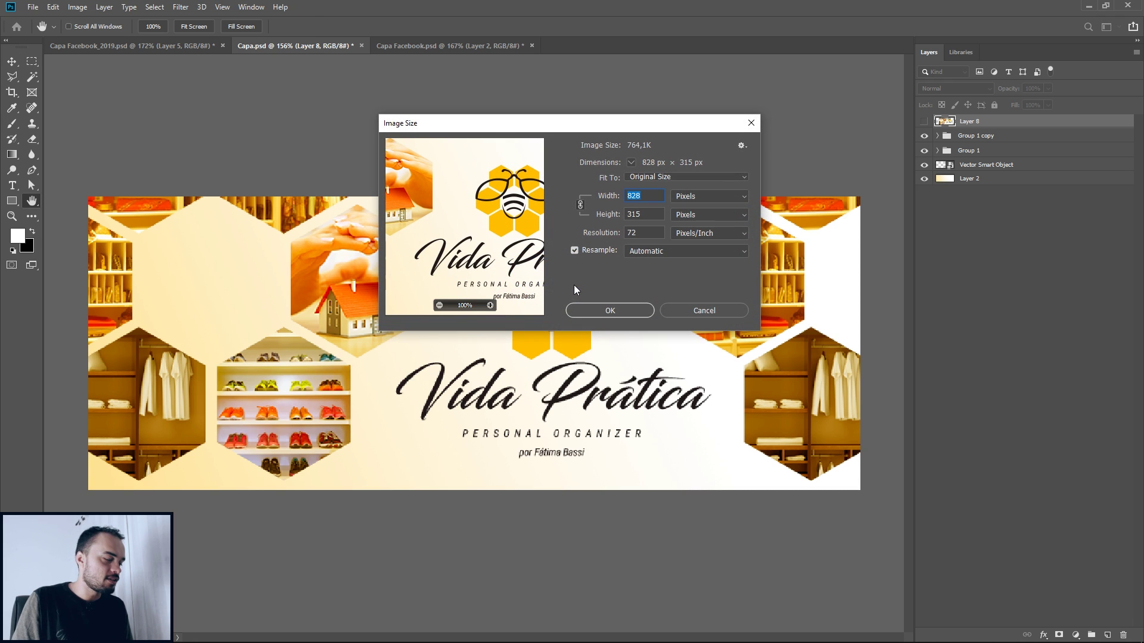
{"action": "left_click", "coordinate": [648, 198]}
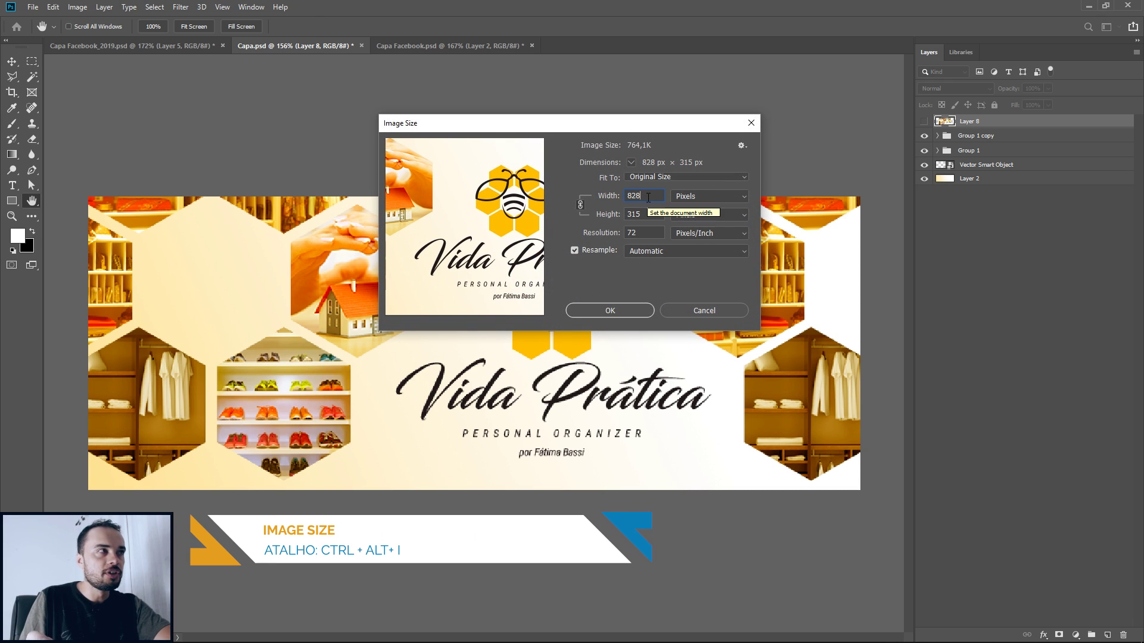
{"action": "left_click", "coordinate": [649, 215]}
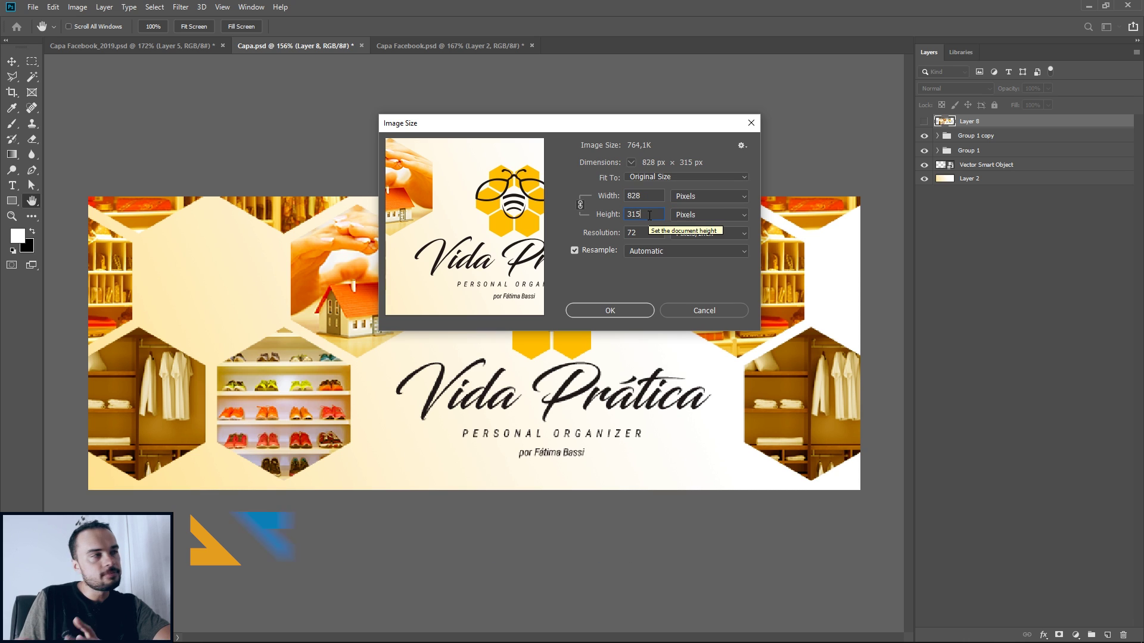
{"action": "left_click", "coordinate": [644, 236]}
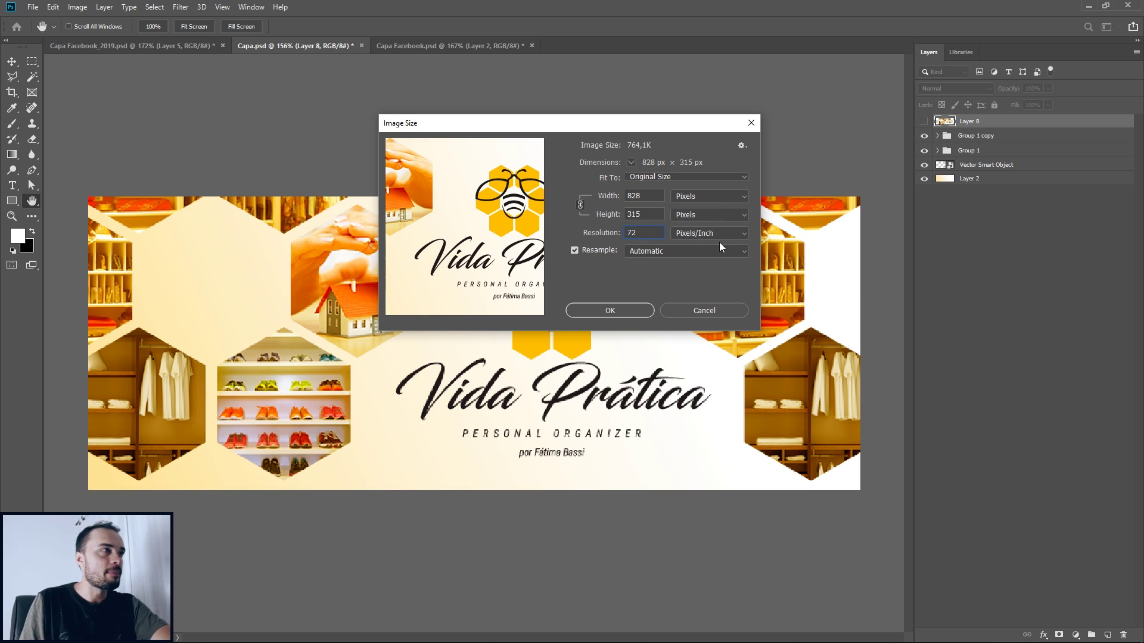
{"action": "left_click", "coordinate": [715, 311]}
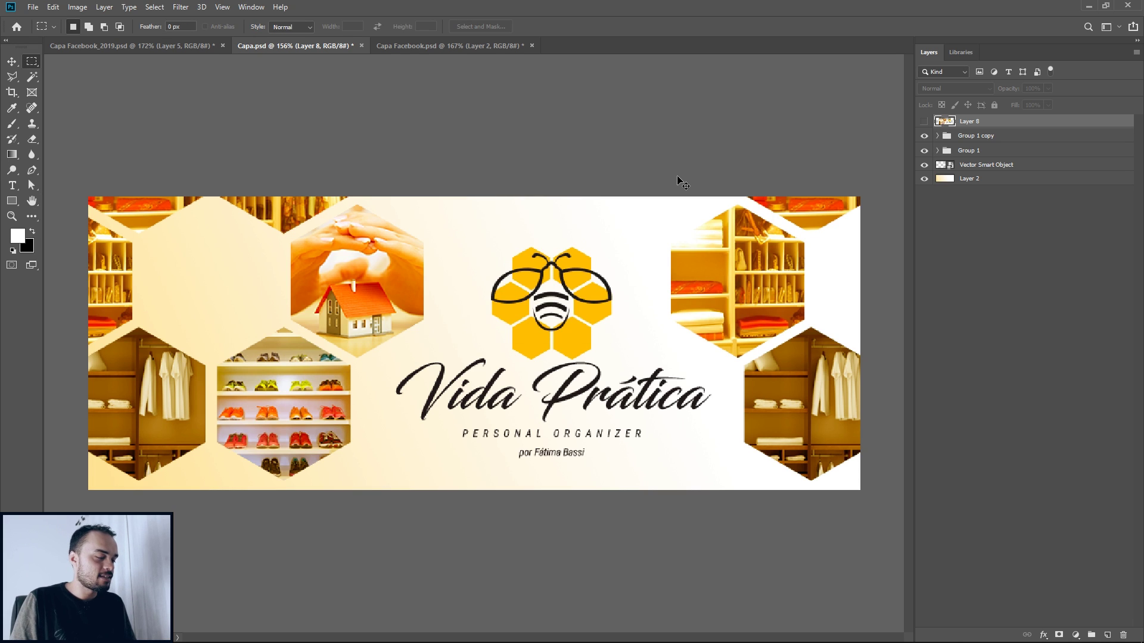
Show the guides and rulers and set the ruler units to pixels.
{"action": "key", "text": "ctrl+semicolon"}
{"action": "key", "text": "ctrl+r"}
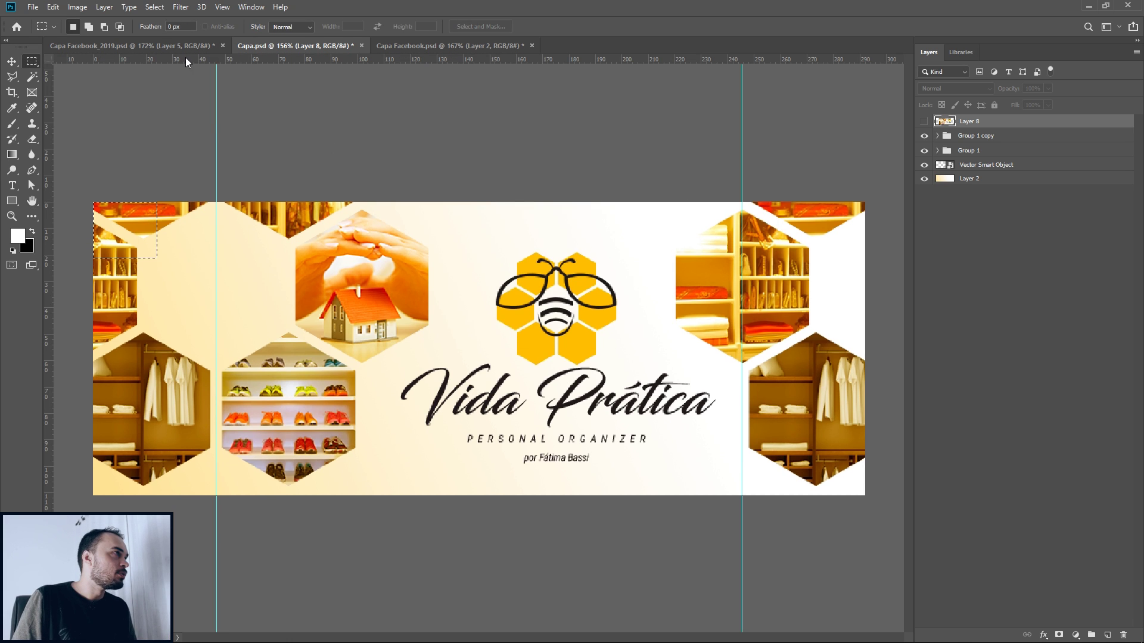
{"action": "right_click", "coordinate": [185, 57]}
{"action": "left_click", "coordinate": [207, 64]}
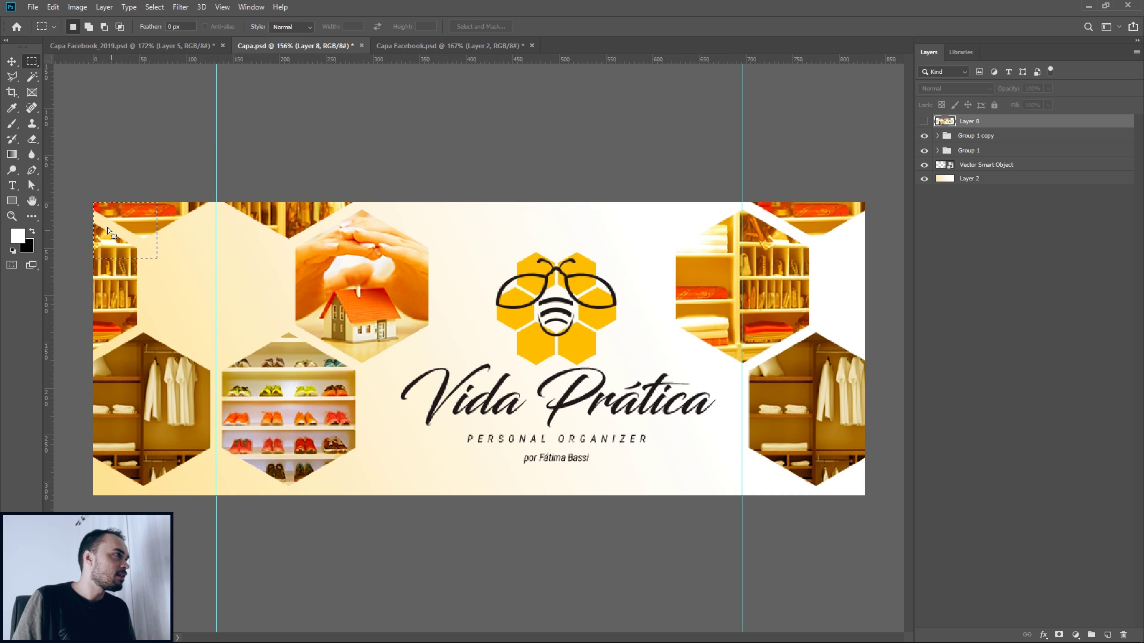
Measure the strip between the cover's left edge and the first guide with a square marquee, and recheck the document size.
{"action": "left_click_drag", "start_coordinate": [102, 207], "coordinate": [215, 326]}
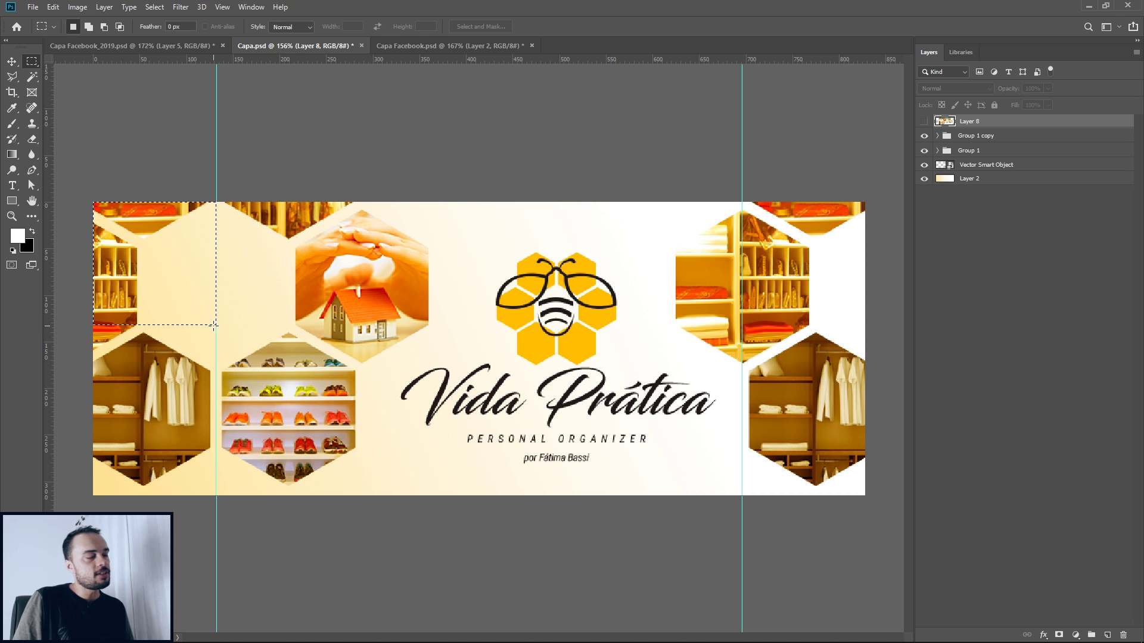
{"action": "left_click", "coordinate": [336, 212]}
{"action": "key", "text": "ctrl+alt+i"}
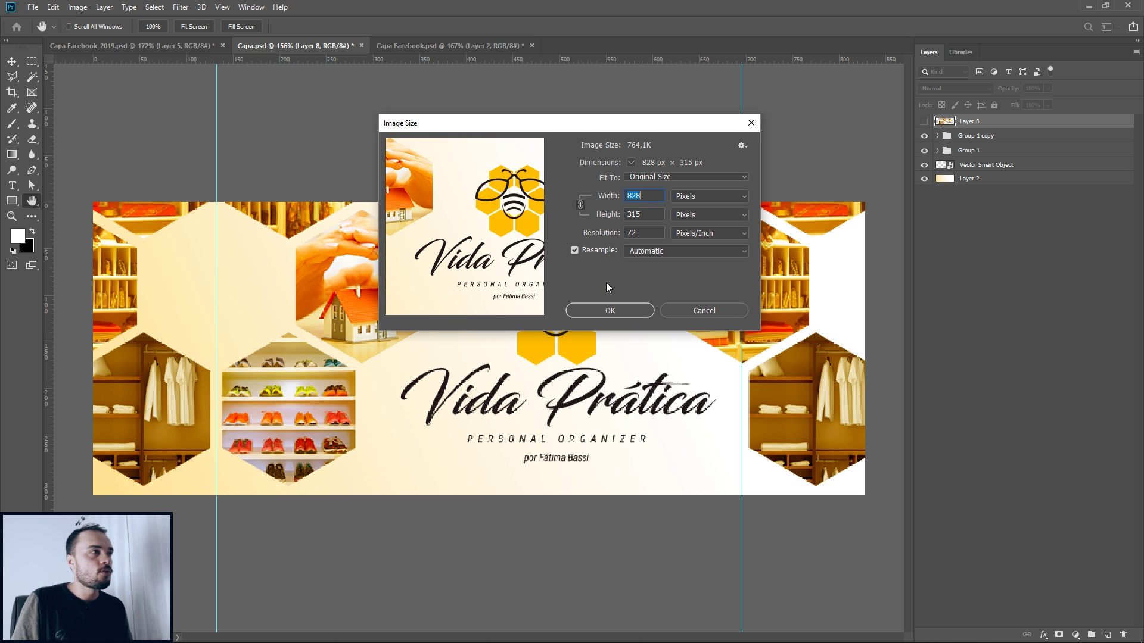
{"action": "left_click", "coordinate": [717, 312]}
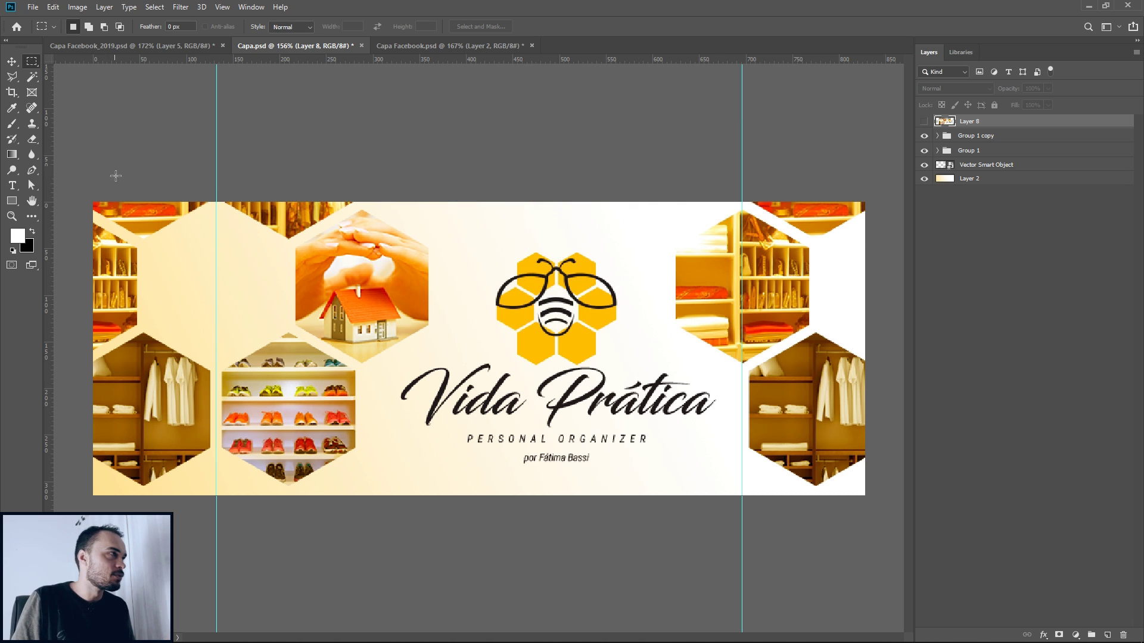
{"action": "left_click_drag", "start_coordinate": [95, 207], "coordinate": [216, 326]}
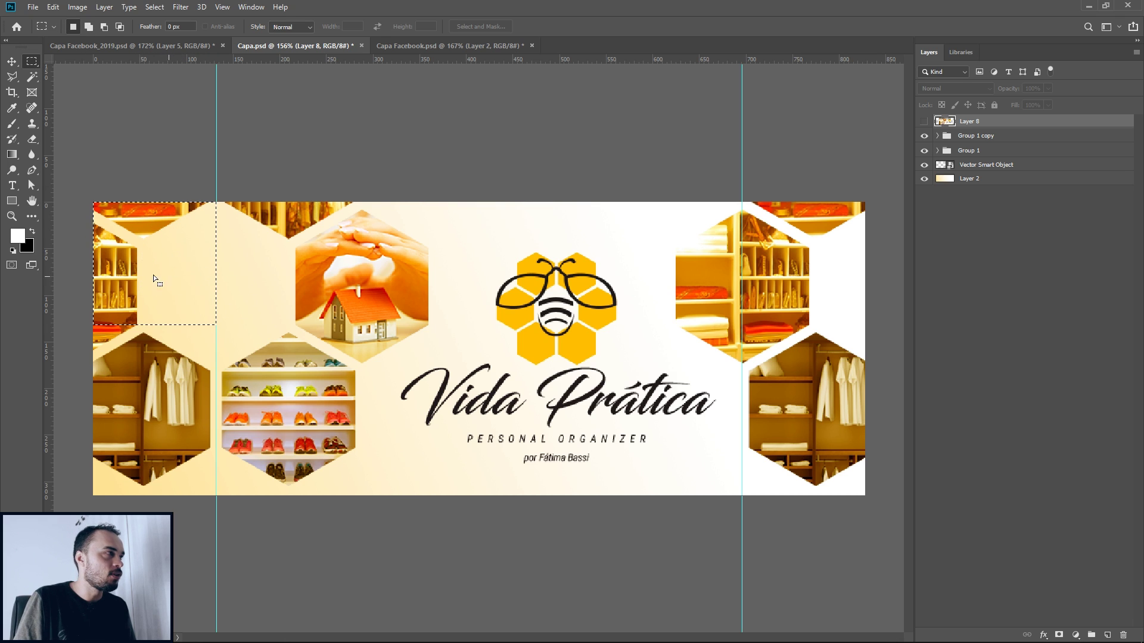
{"action": "left_click_drag", "start_coordinate": [84, 188], "coordinate": [217, 327]}
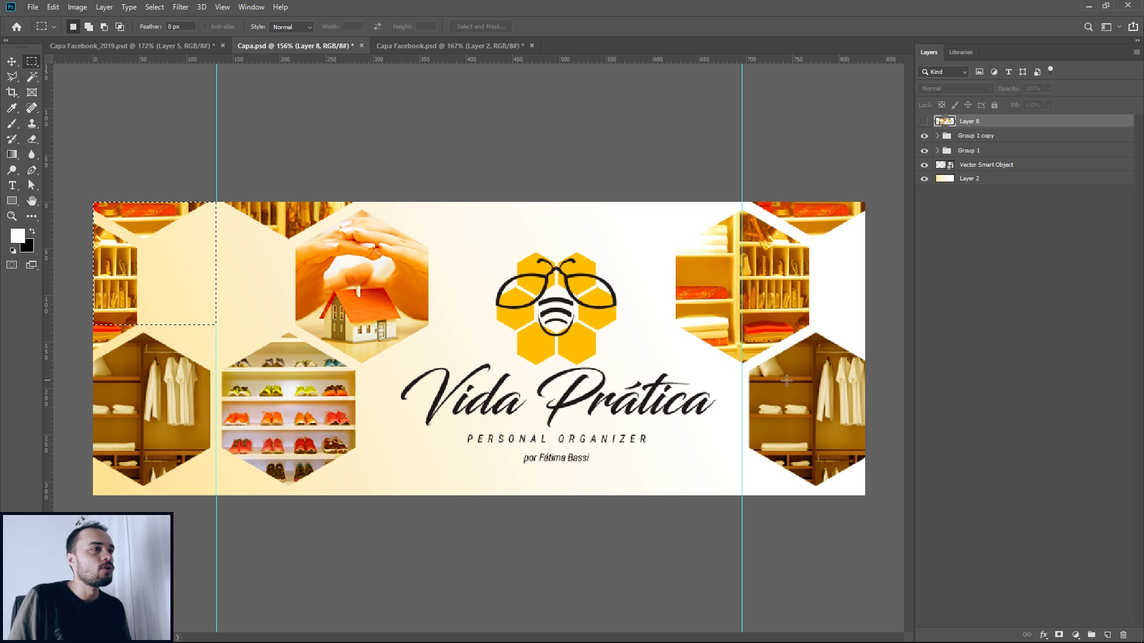
{"action": "left_click", "coordinate": [440, 336]}
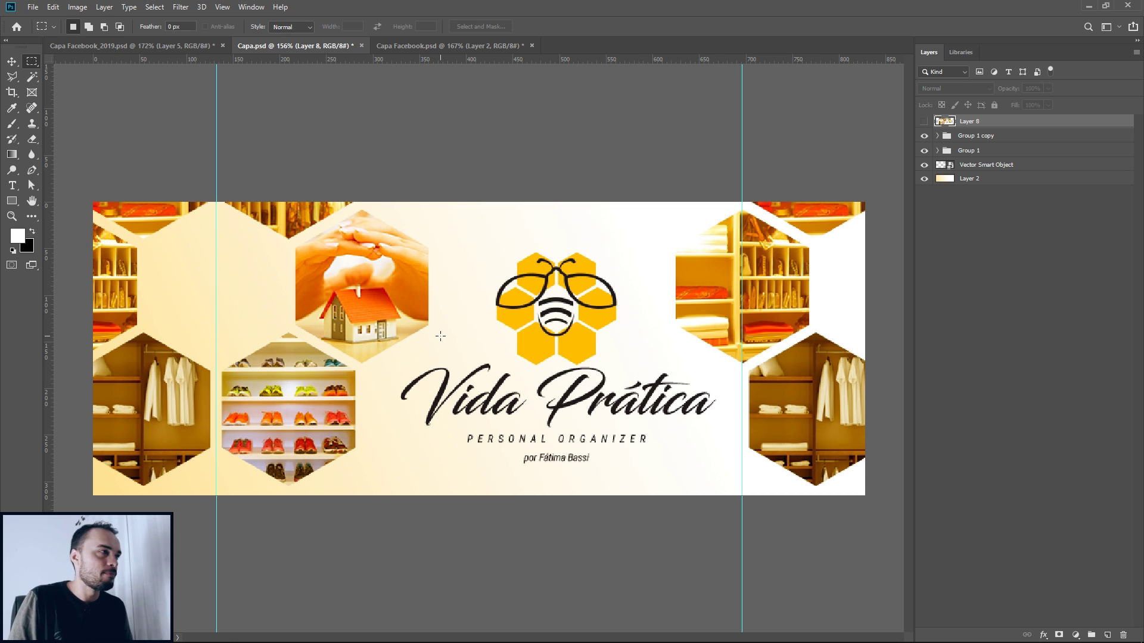
Go through the other open cover documents to Capa Facebook.psd and preview its Facebook interface mockup on Layer 2.
{"action": "key", "text": "v"}
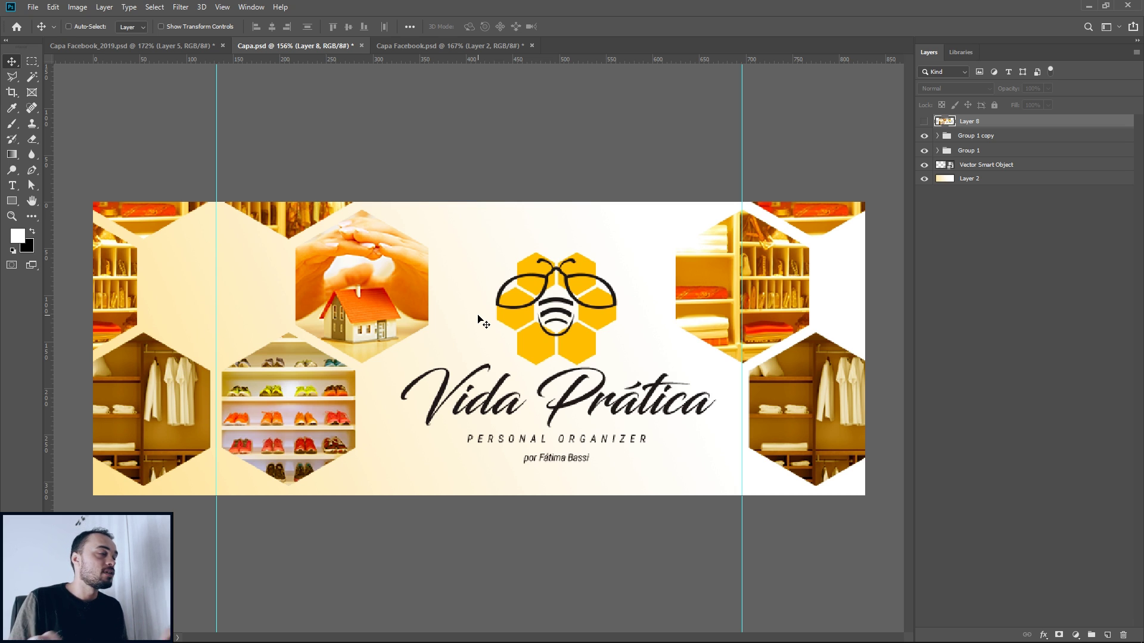
{"action": "left_click", "coordinate": [181, 46]}
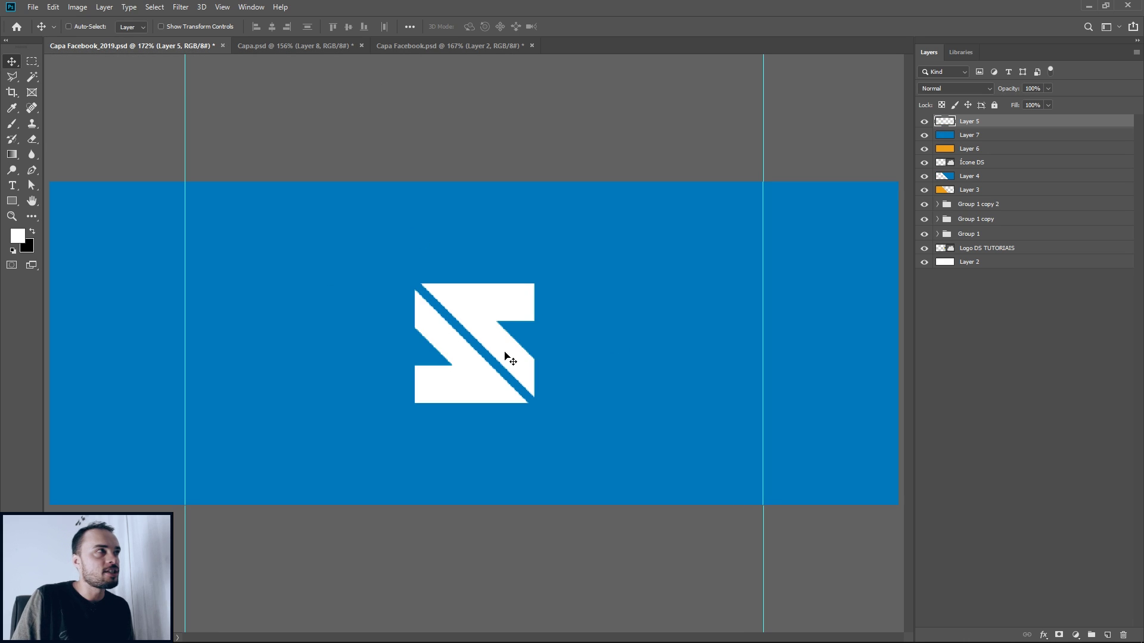
{"action": "left_click", "coordinate": [448, 46]}
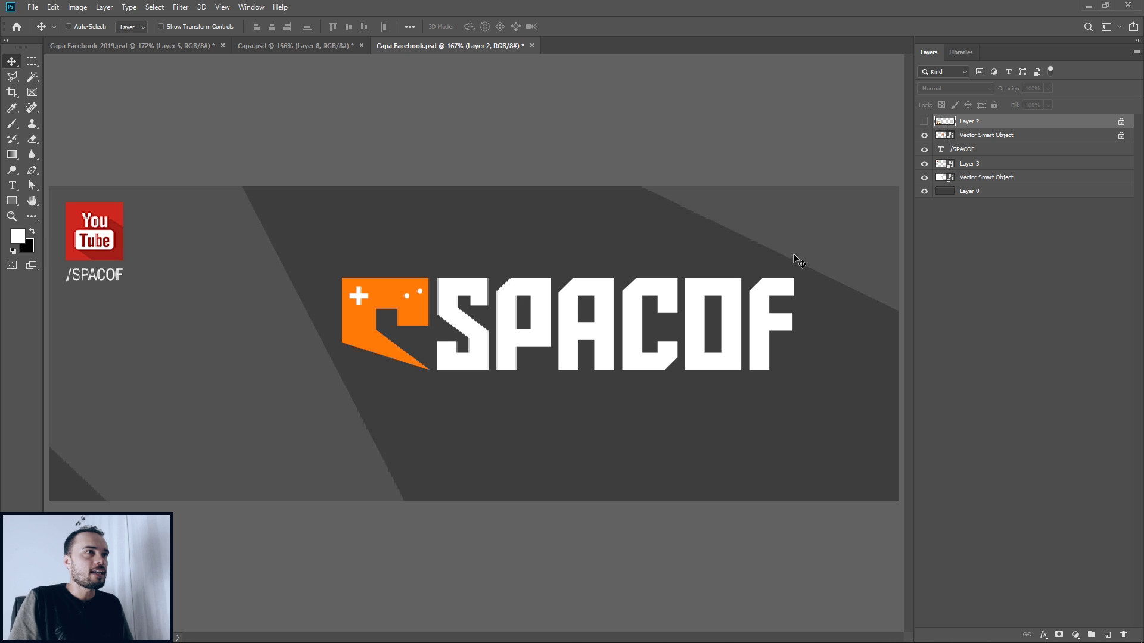
{"action": "left_click", "coordinate": [925, 122]}
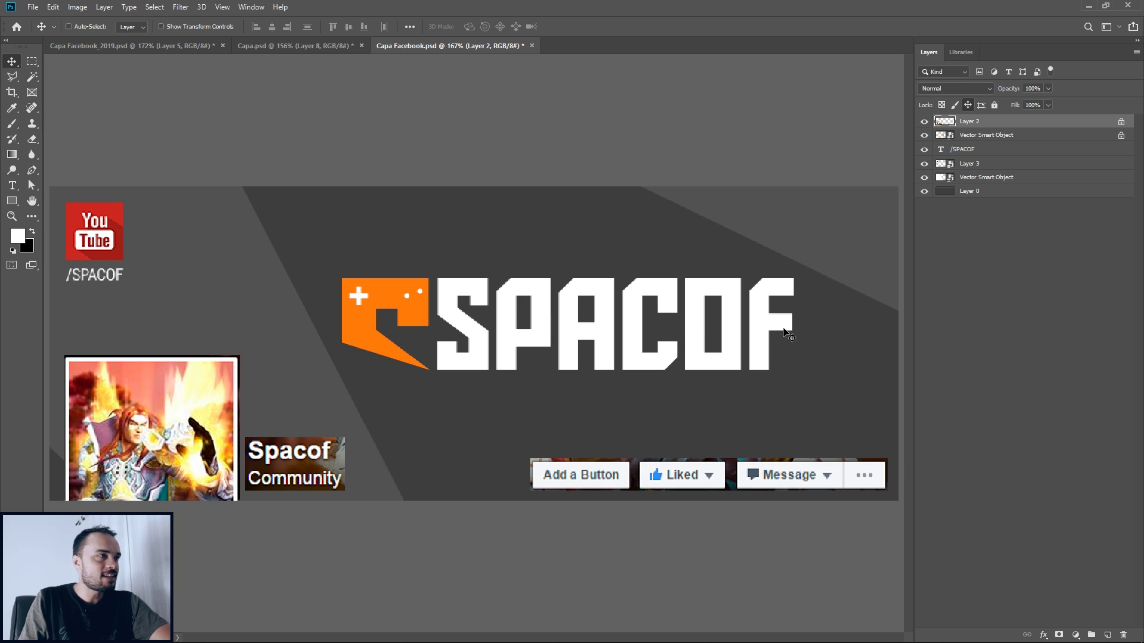
{"action": "left_click", "coordinate": [924, 122]}
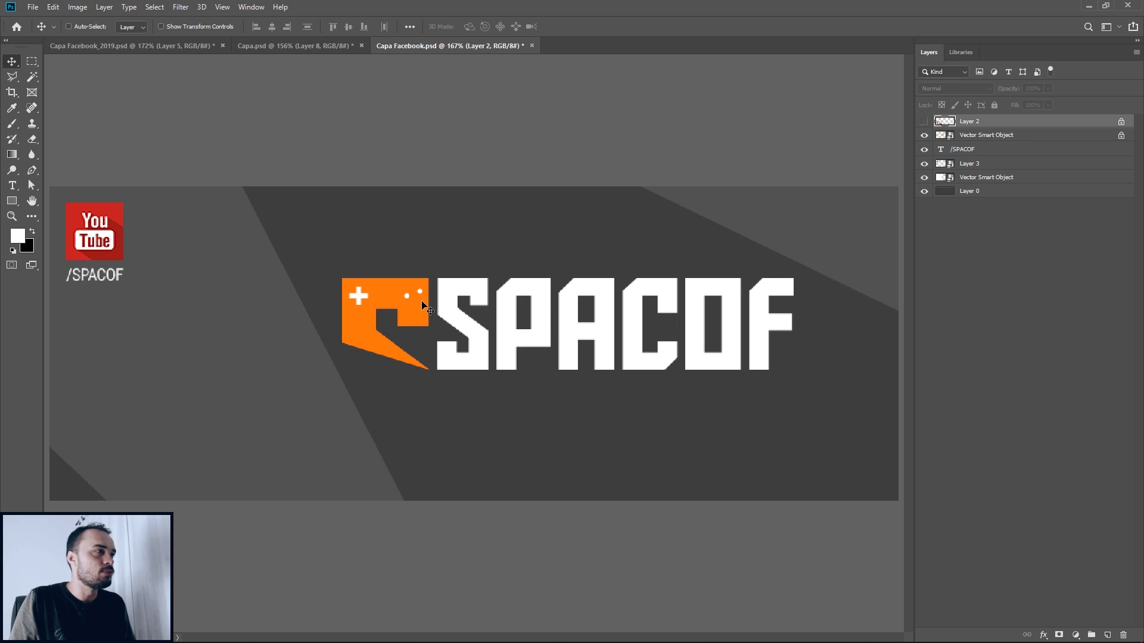
Switch to the browser to examine the Spacof page's published cover, and return to the cover document in Photoshop.
{"action": "key", "text": "alt+Tab"}
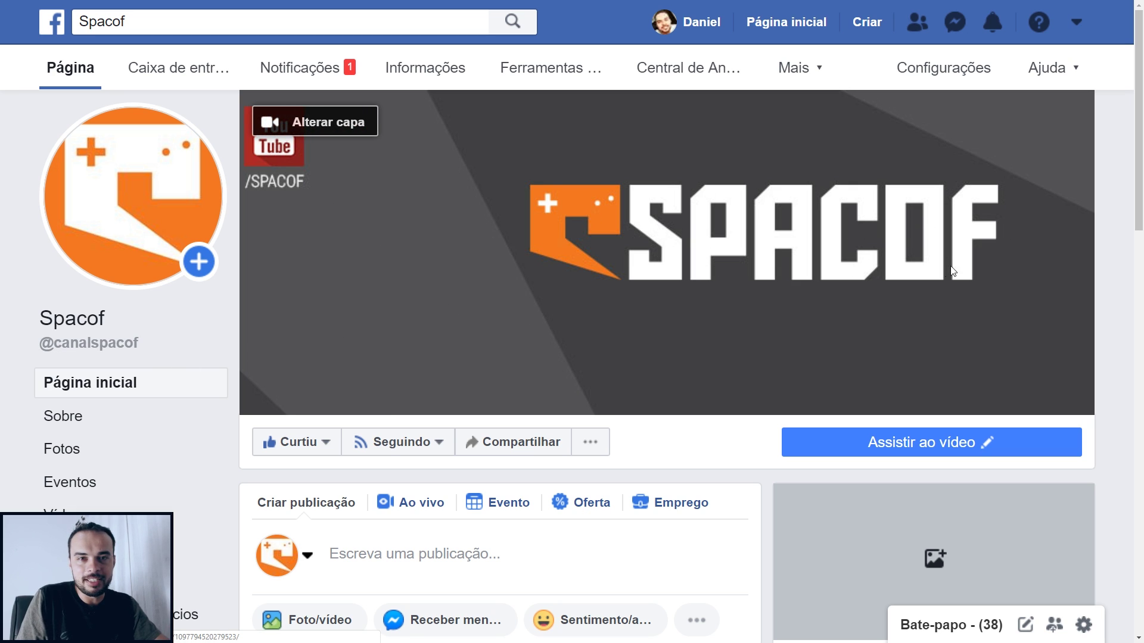
{"action": "key", "text": "alt+Tab"}
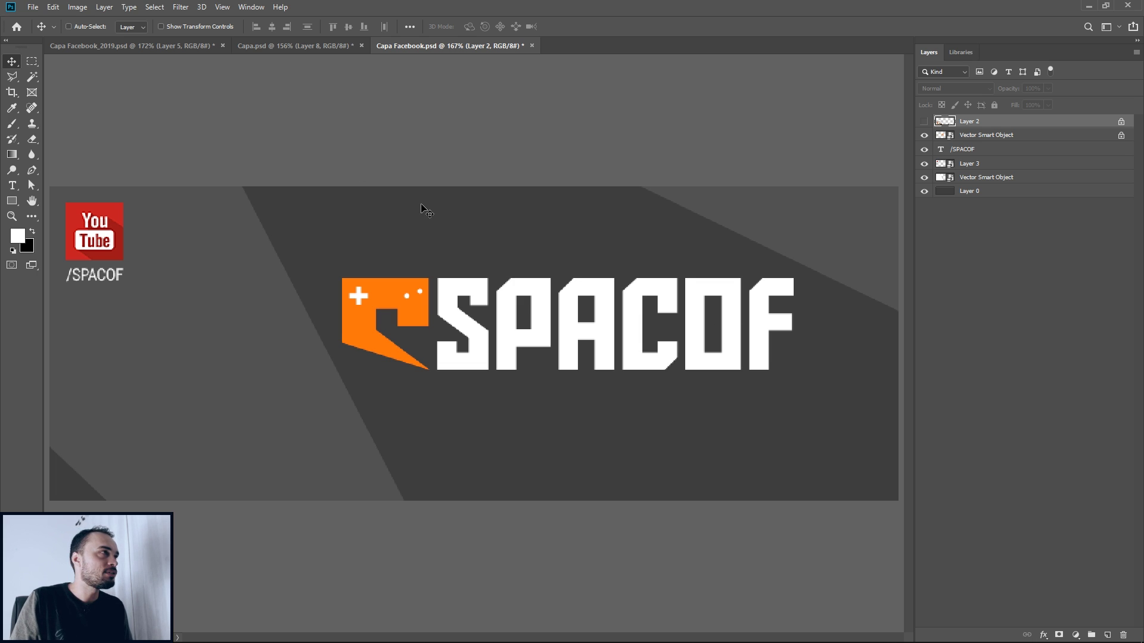
{"action": "key", "text": "ctrl"}
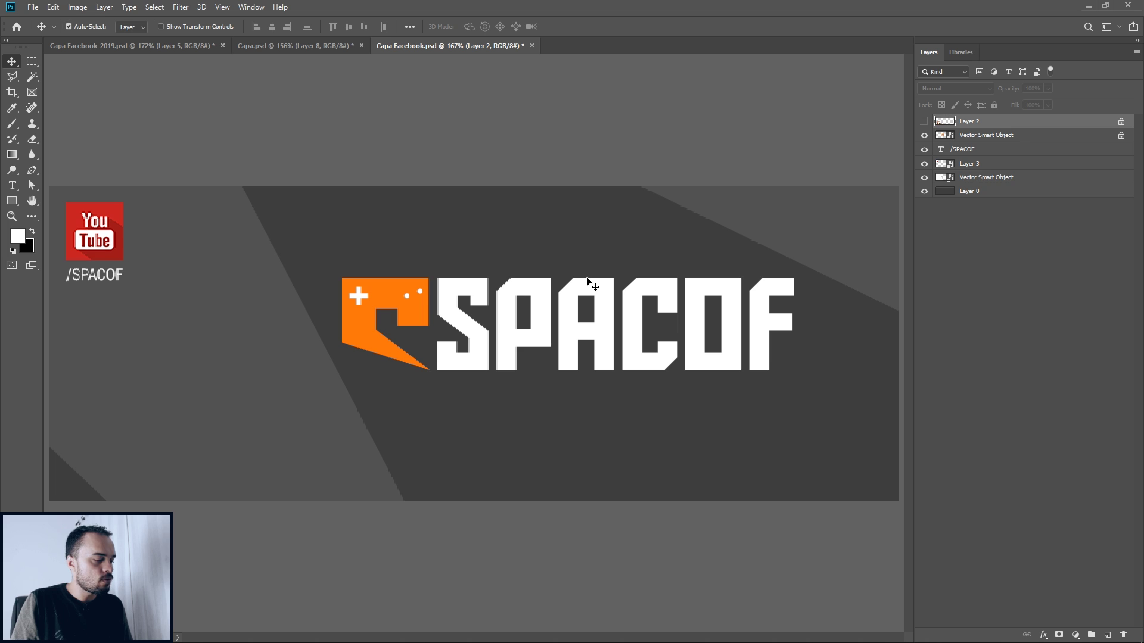
Set the canvas width to 828 pixels in Canvas Size and accept the clipping.
{"action": "key", "text": "ctrl+alt+c"}
{"action": "left_click", "coordinate": [615, 204]}
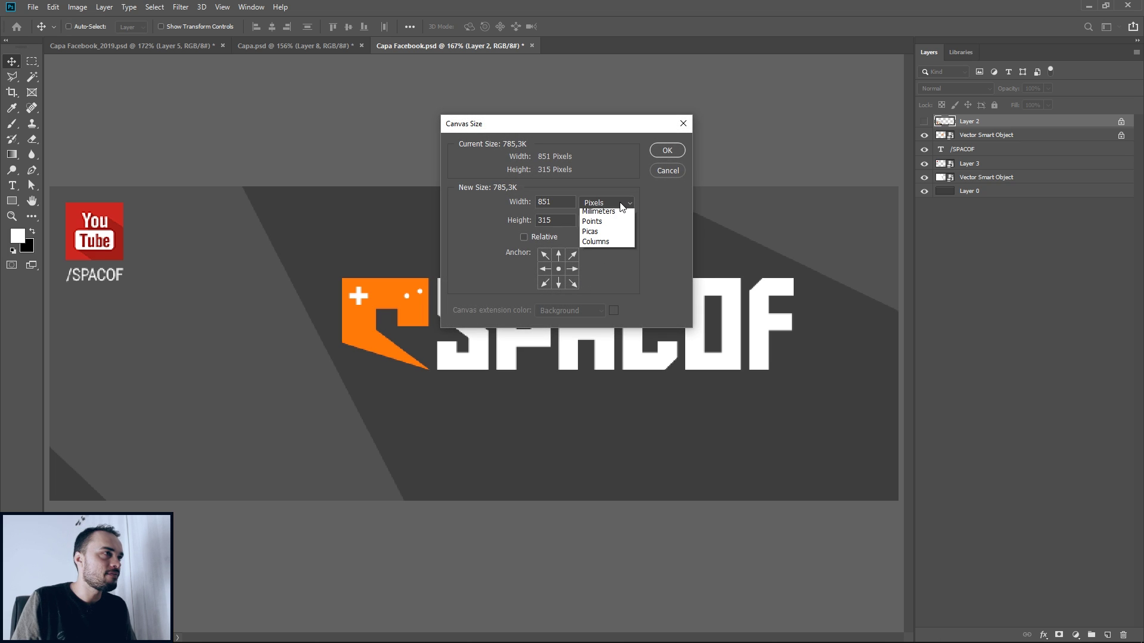
{"action": "left_click", "coordinate": [614, 204]}
{"action": "left_click", "coordinate": [592, 225]}
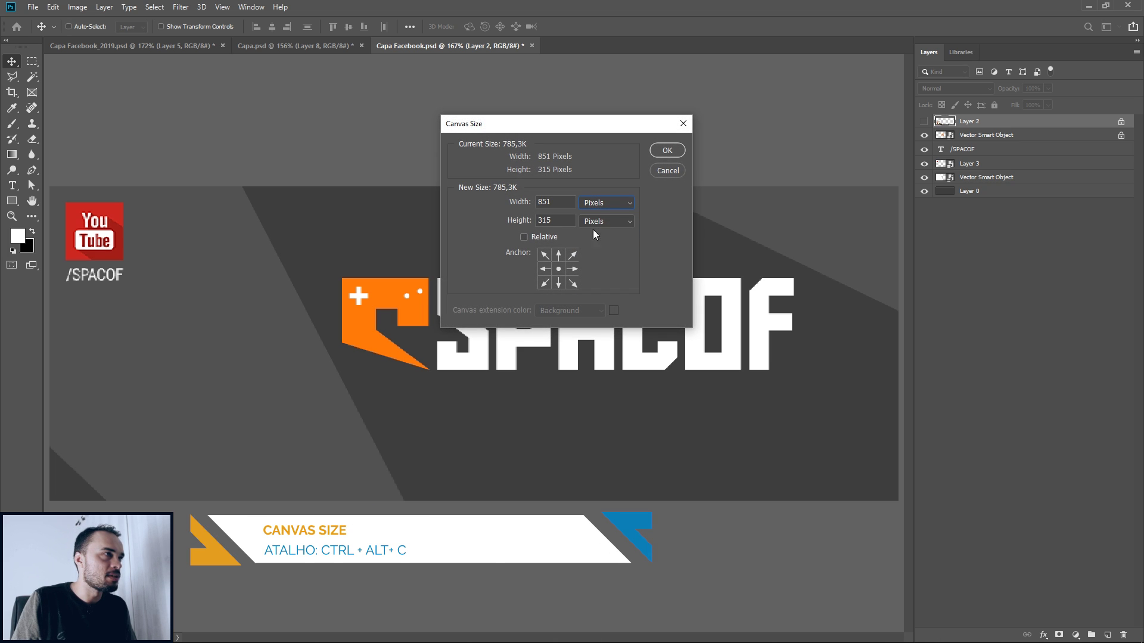
{"action": "left_click_drag", "start_coordinate": [559, 201], "coordinate": [484, 202]}
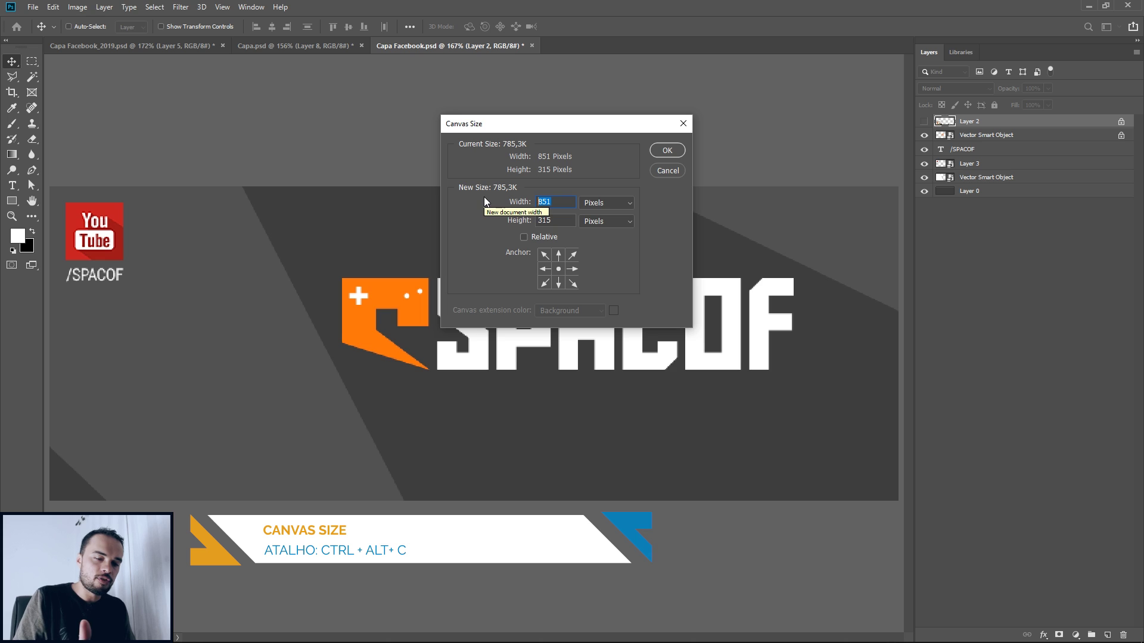
{"action": "type", "text": "828"}
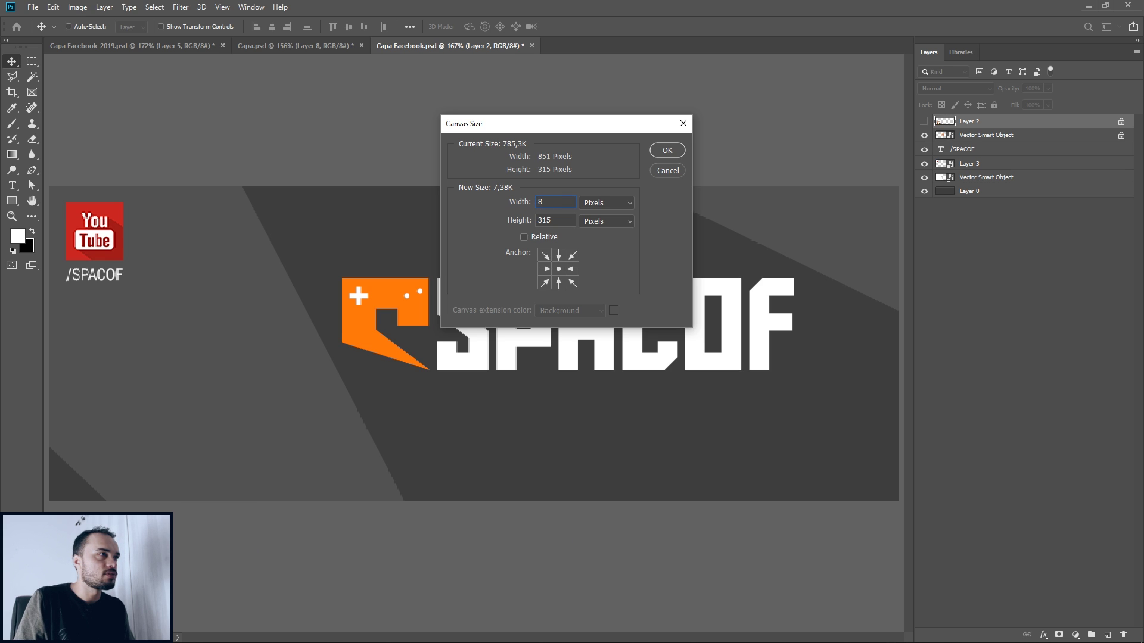
{"action": "left_click", "coordinate": [663, 153]}
{"action": "left_click", "coordinate": [552, 238]}
Set up a new guide layout that clears the existing guides and uses no columns or rows.
{"action": "key", "text": "m"}
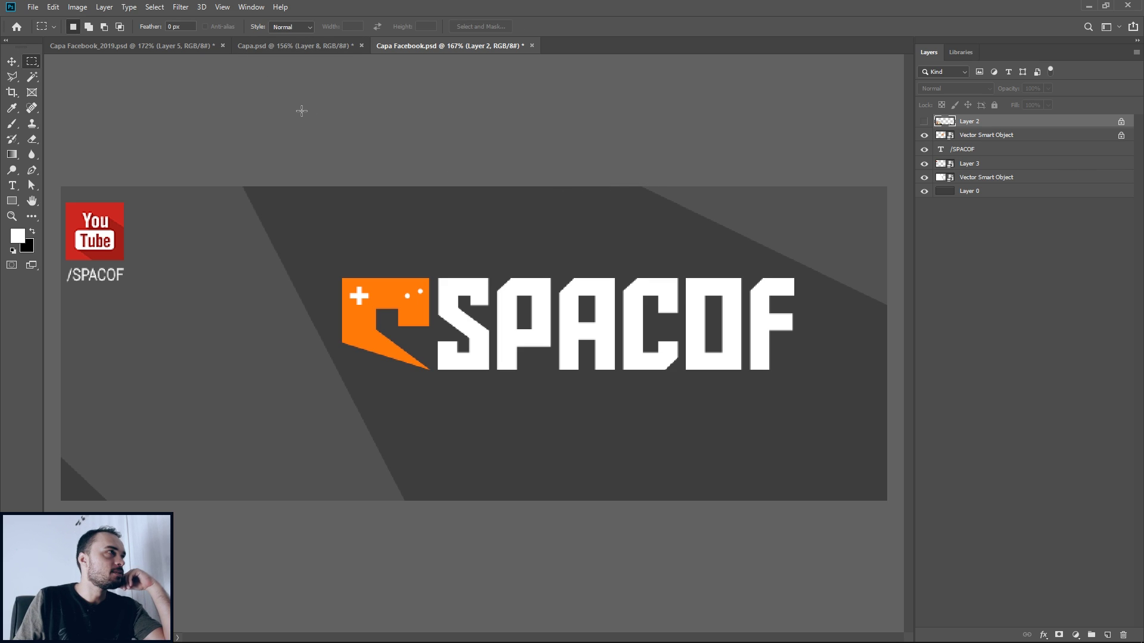
{"action": "left_click", "coordinate": [224, 7]}
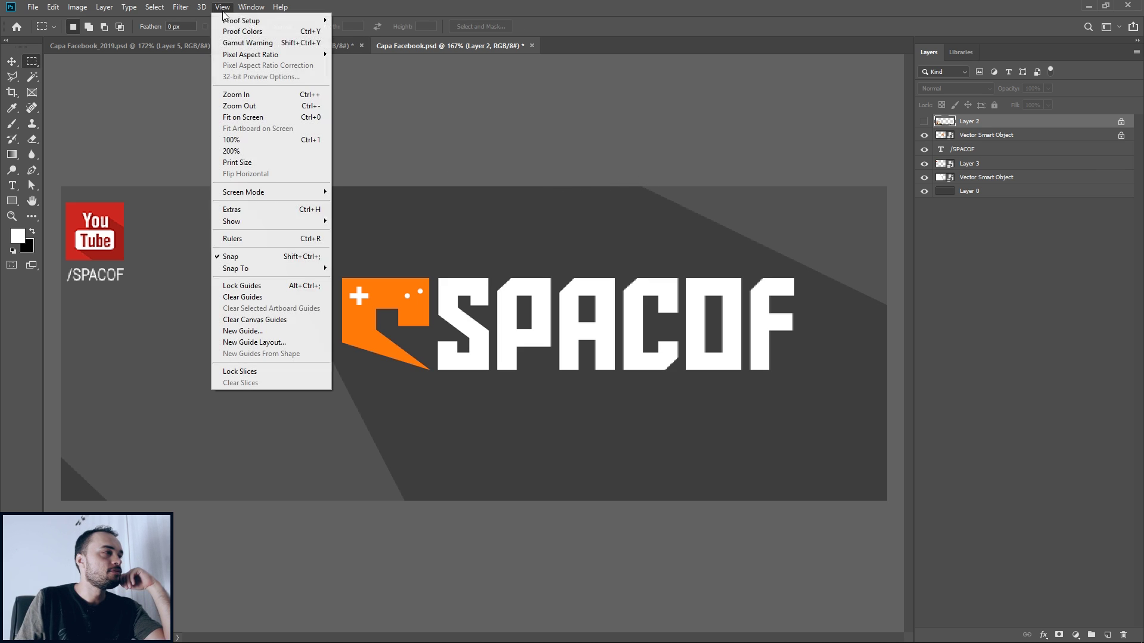
{"action": "left_click", "coordinate": [277, 343]}
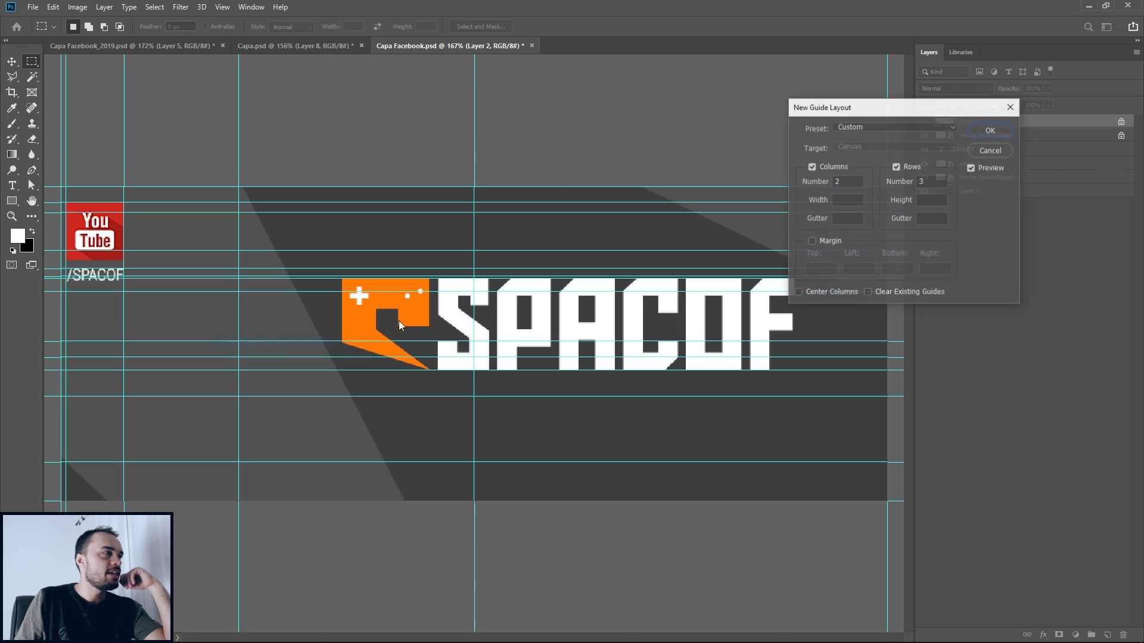
{"action": "left_click", "coordinate": [867, 293]}
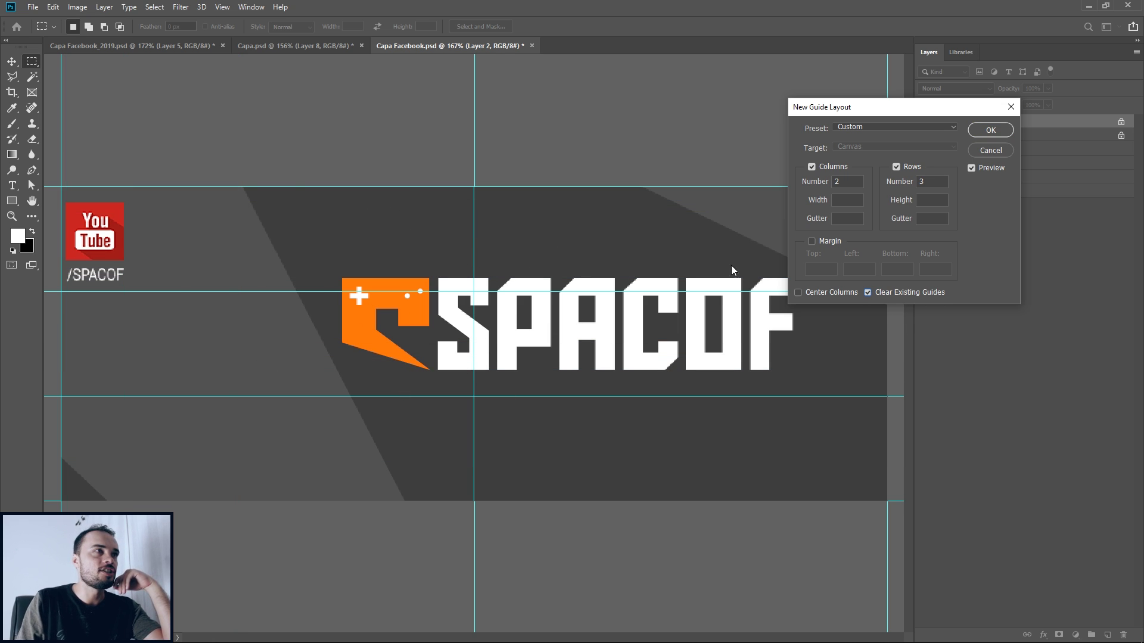
{"action": "left_click", "coordinate": [811, 167]}
{"action": "left_click", "coordinate": [905, 165]}
Enable margins in the guide layout with 132 px at the left and right, and create the guides.
{"action": "left_click", "coordinate": [810, 241]}
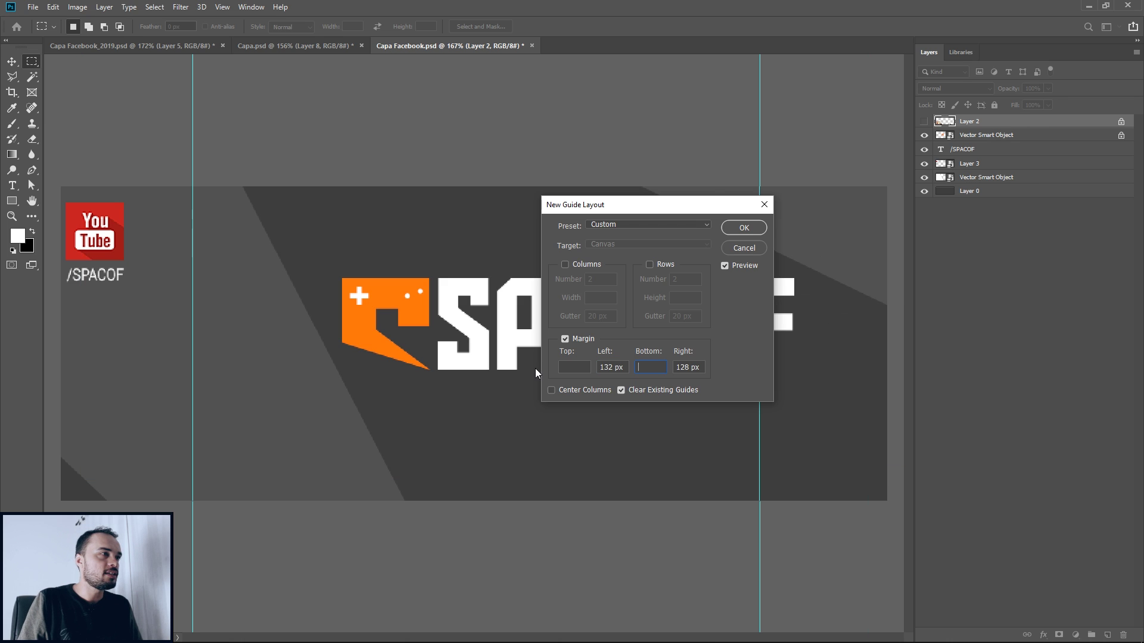
{"action": "key", "text": "Tab"}
{"action": "type", "text": "132"}
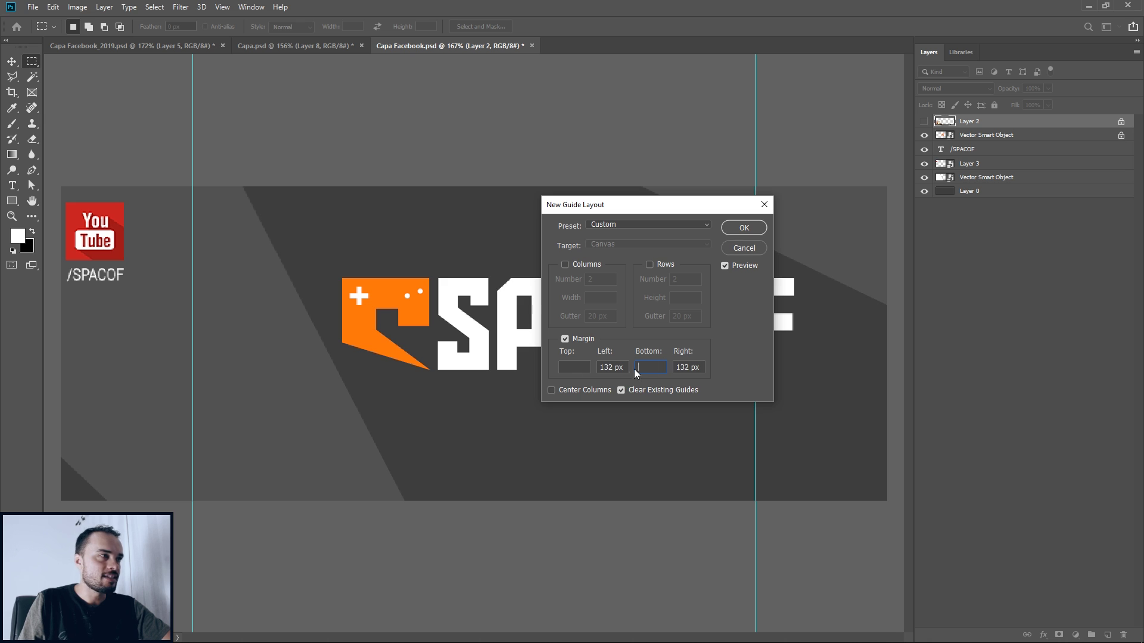
{"action": "left_click_drag", "start_coordinate": [642, 212], "coordinate": [478, 207]}
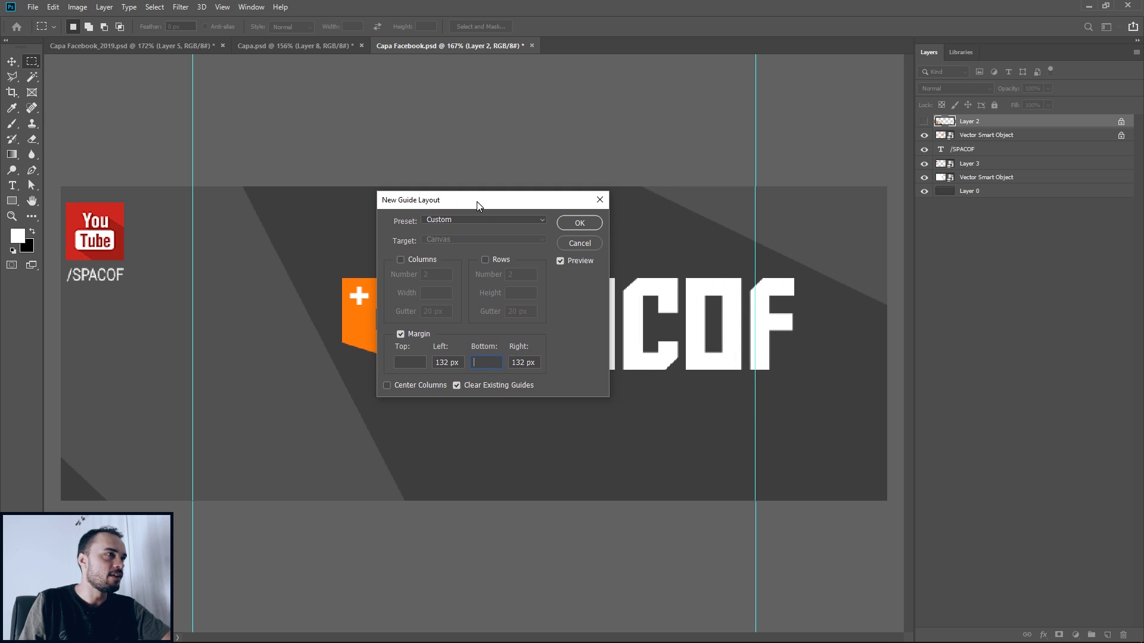
{"action": "left_click", "coordinate": [563, 264]}
{"action": "left_click", "coordinate": [560, 262]}
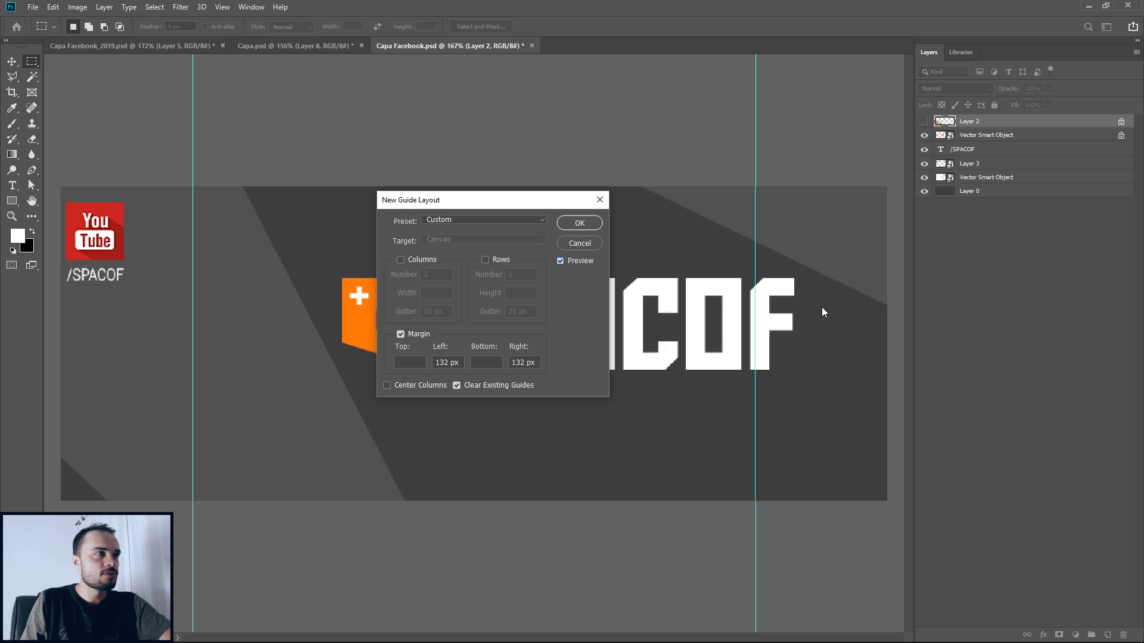
{"action": "left_click", "coordinate": [593, 225]}
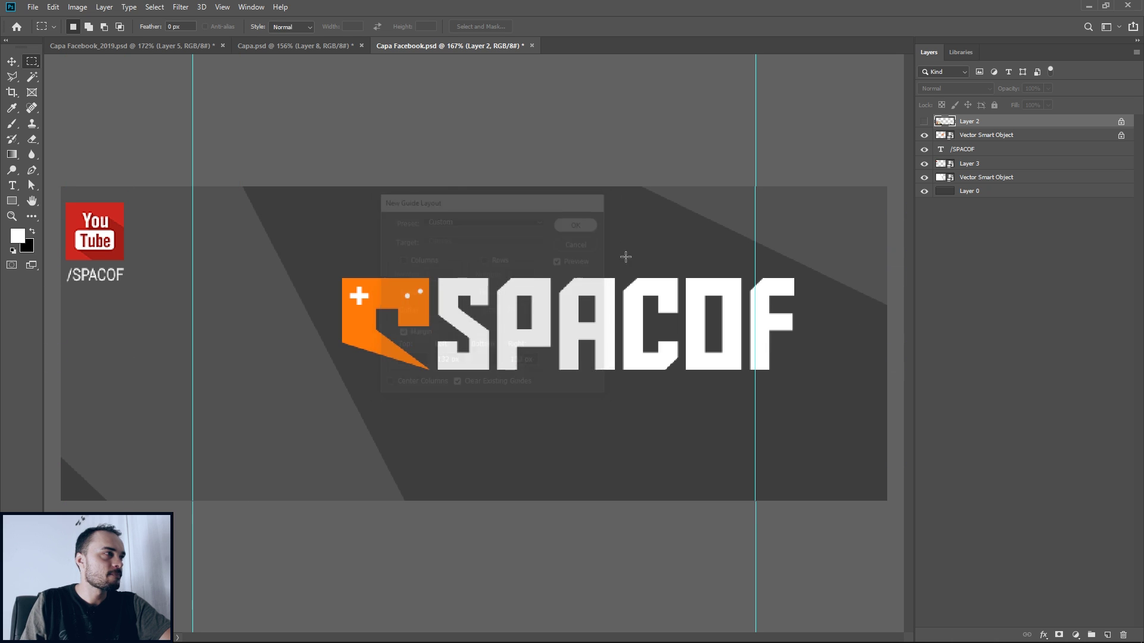
Delete the /SPACOF text layer and Layer 3 with the YouTube icon.
{"action": "left_click", "coordinate": [11, 61]}
{"action": "left_click", "coordinate": [987, 136]}
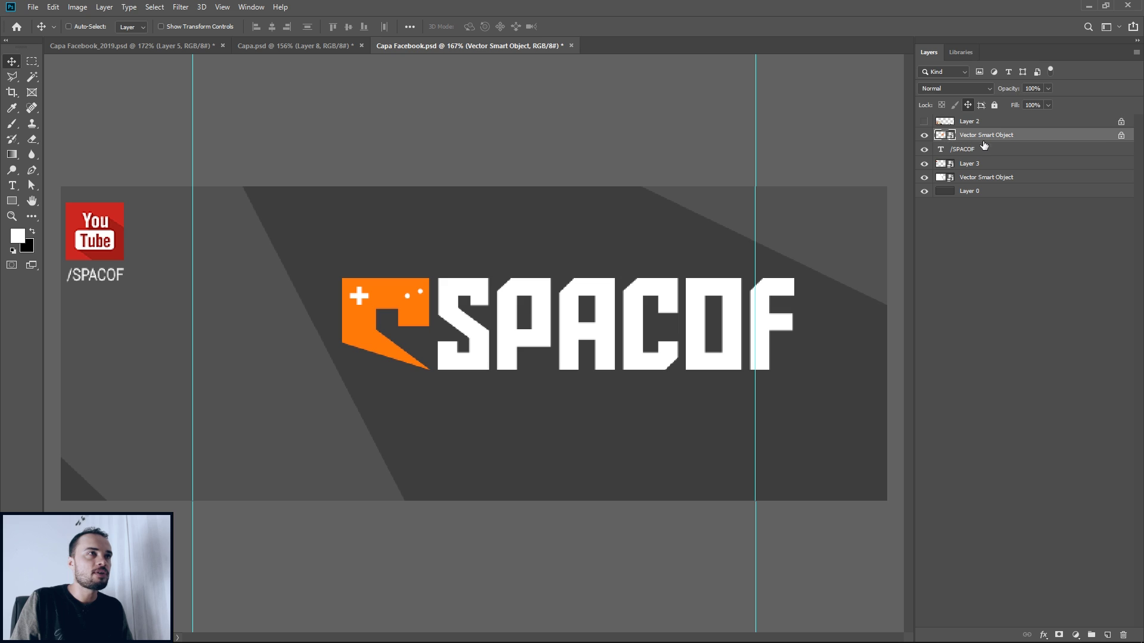
{"action": "left_click", "coordinate": [939, 152]}
{"action": "left_click", "coordinate": [982, 169], "text": "shift"}
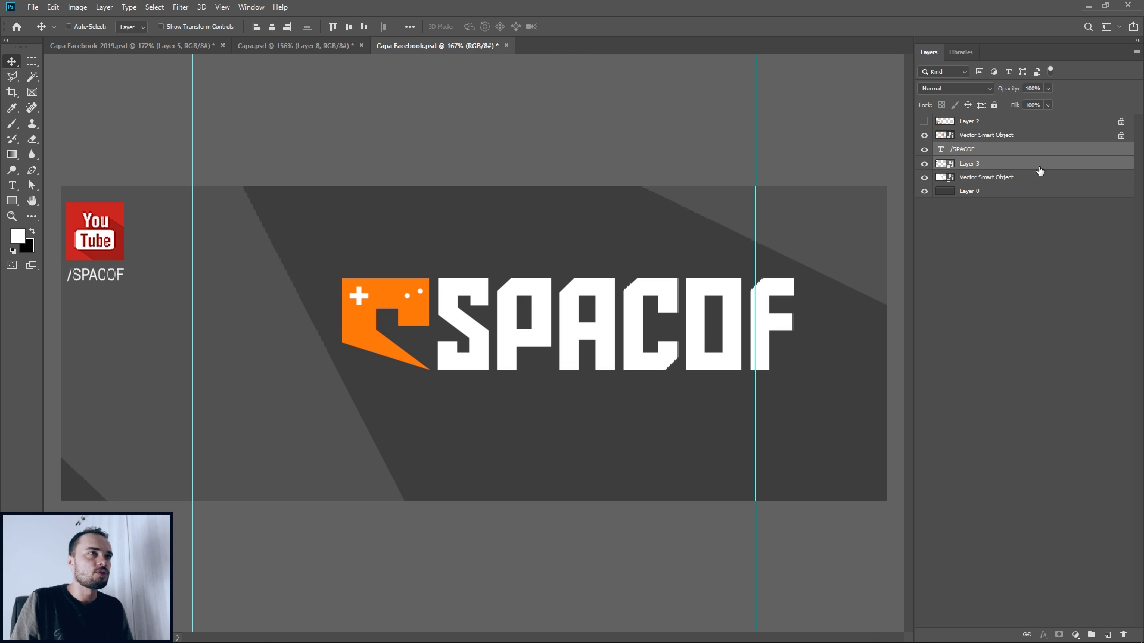
{"action": "left_click_drag", "start_coordinate": [981, 169], "coordinate": [1124, 635]}
Show Layer 2 to check the Facebook interface mockup, and delete that layer.
{"action": "left_click", "coordinate": [925, 127]}
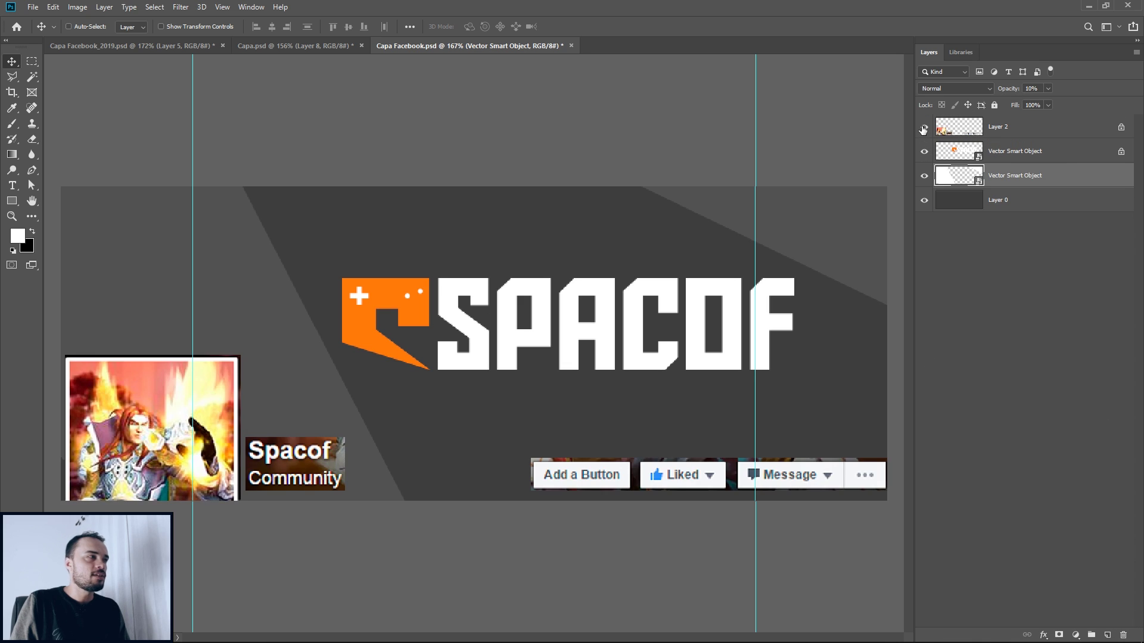
{"action": "left_click", "coordinate": [925, 127]}
{"action": "left_click", "coordinate": [925, 127]}
{"action": "left_click", "coordinate": [1052, 130]}
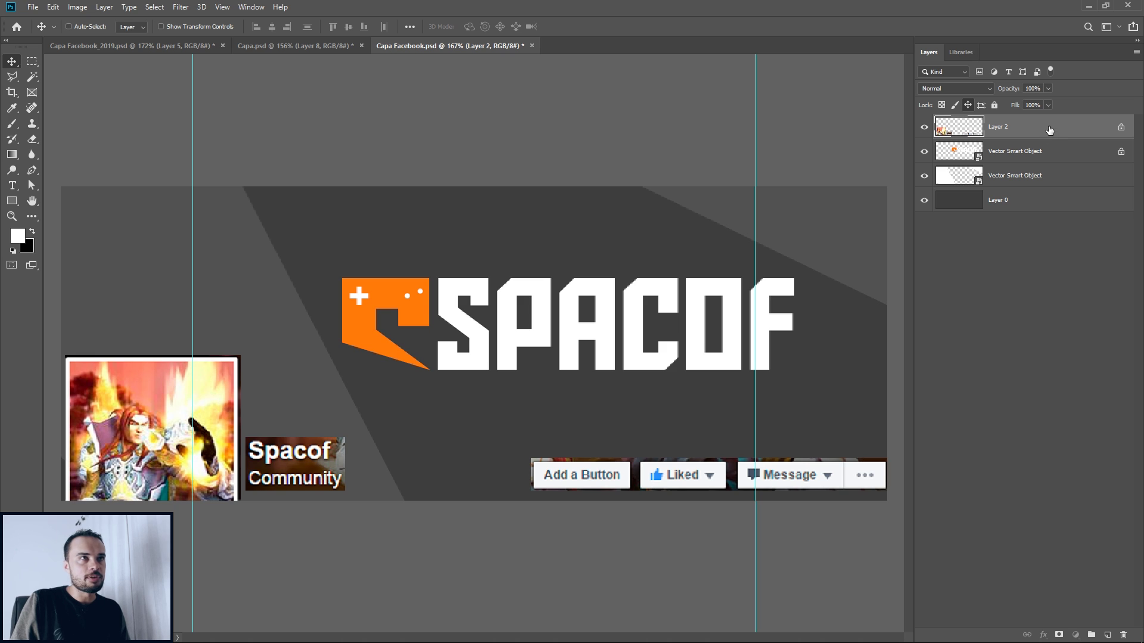
{"action": "left_click_drag", "start_coordinate": [1047, 127], "coordinate": [1123, 635]}
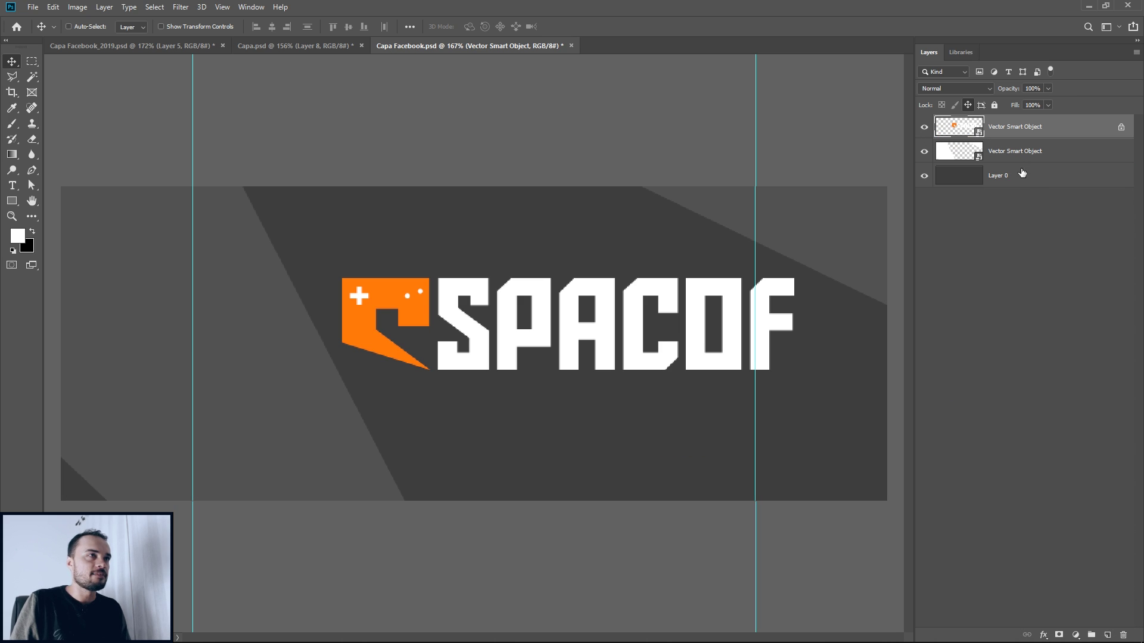
Rename the dark grey background layer, Layer 0, as Fundo Cinza.
{"action": "left_click", "coordinate": [1032, 176]}
{"action": "left_click", "coordinate": [923, 177]}
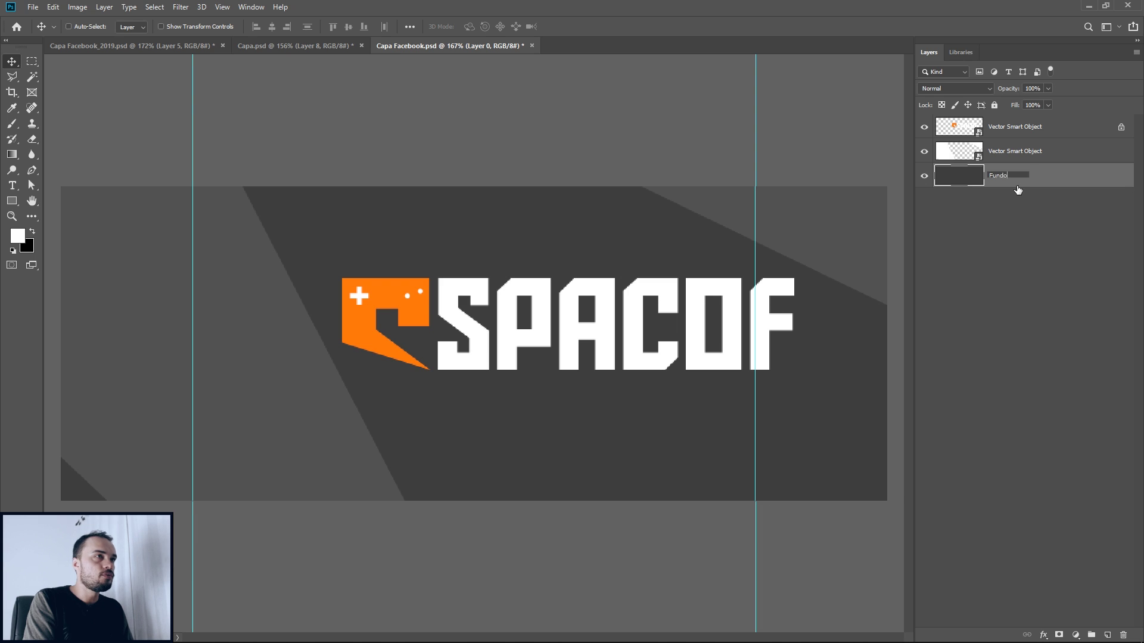
{"action": "type", "text": "Cinza"}
{"action": "key", "text": "Return"}
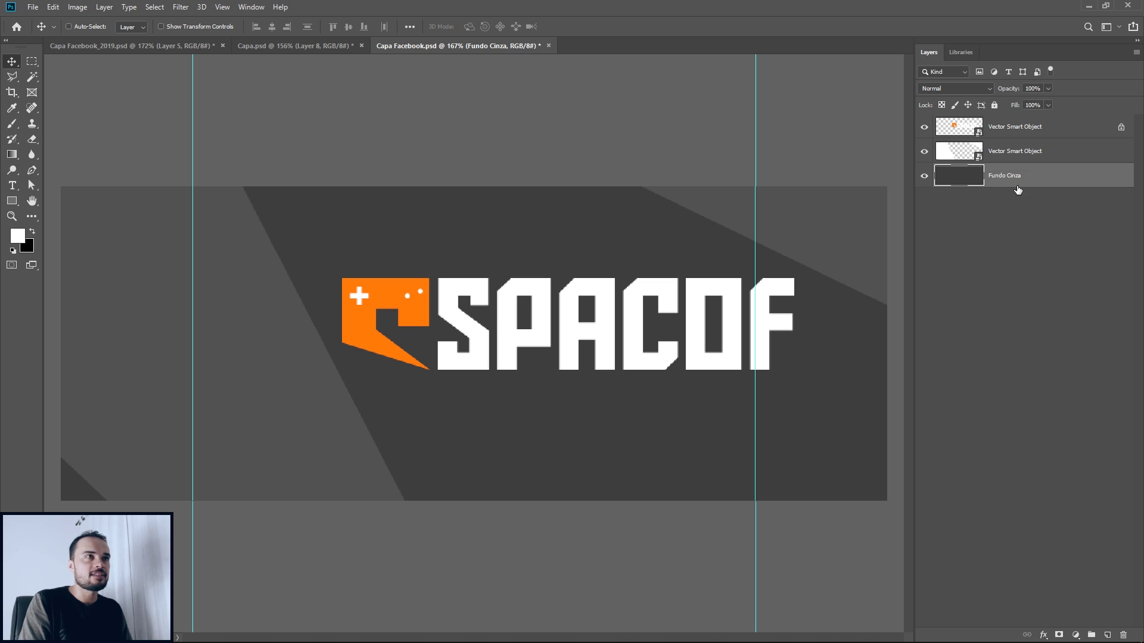
Toggle the visibility of the translucent smart object above Fundo Cinza to examine which background shapes it contains.
{"action": "left_click", "coordinate": [1006, 153]}
{"action": "left_click", "coordinate": [924, 153]}
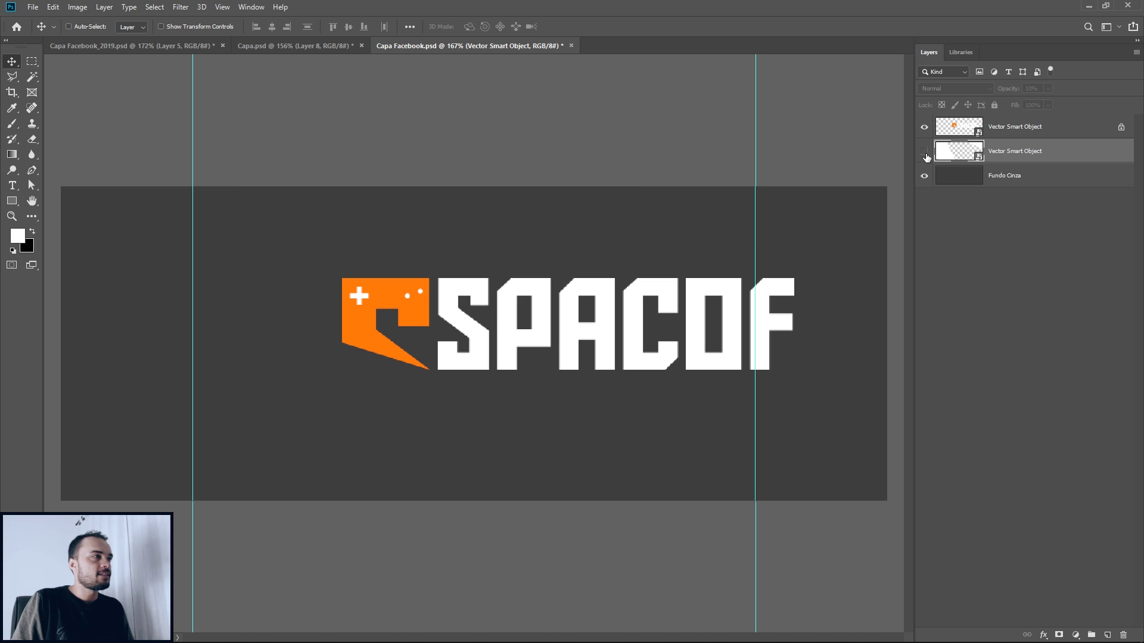
{"action": "left_click", "coordinate": [924, 152]}
{"action": "left_click", "coordinate": [924, 153]}
{"action": "scroll", "coordinate": [474, 343], "scroll_direction": "down", "scroll_amount": 2}
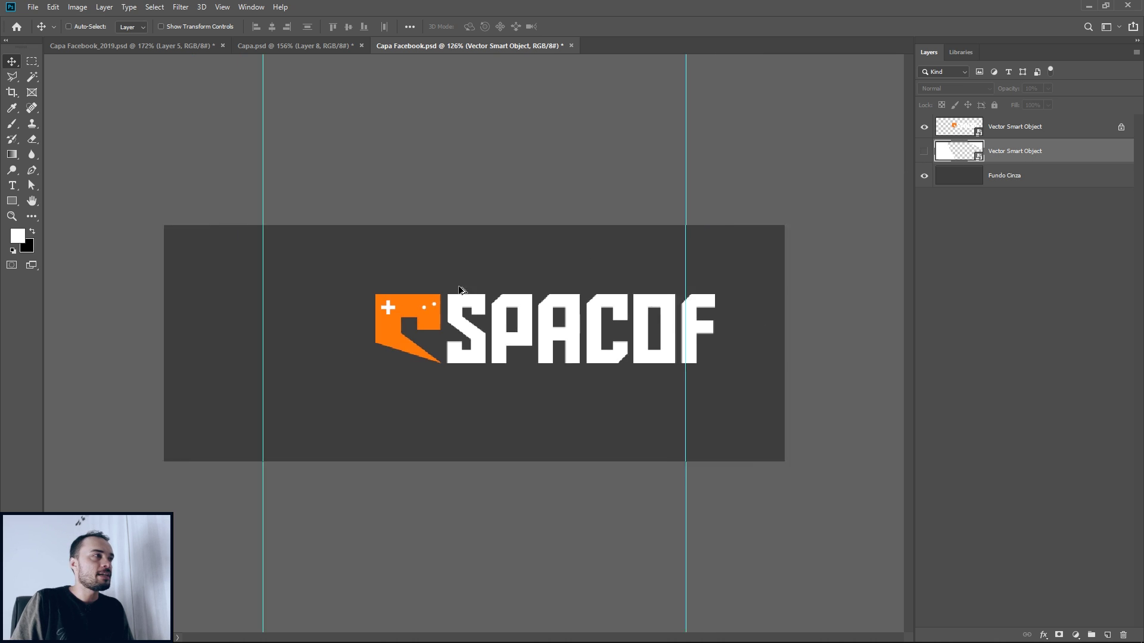
{"action": "left_click", "coordinate": [924, 152]}
Try scaling the oversized translucent background smart object down to about 165% and placing it inside the cover.
{"action": "key", "text": "ctrl+t"}
{"action": "scroll", "coordinate": [470, 278], "scroll_direction": "down", "scroll_amount": 5}
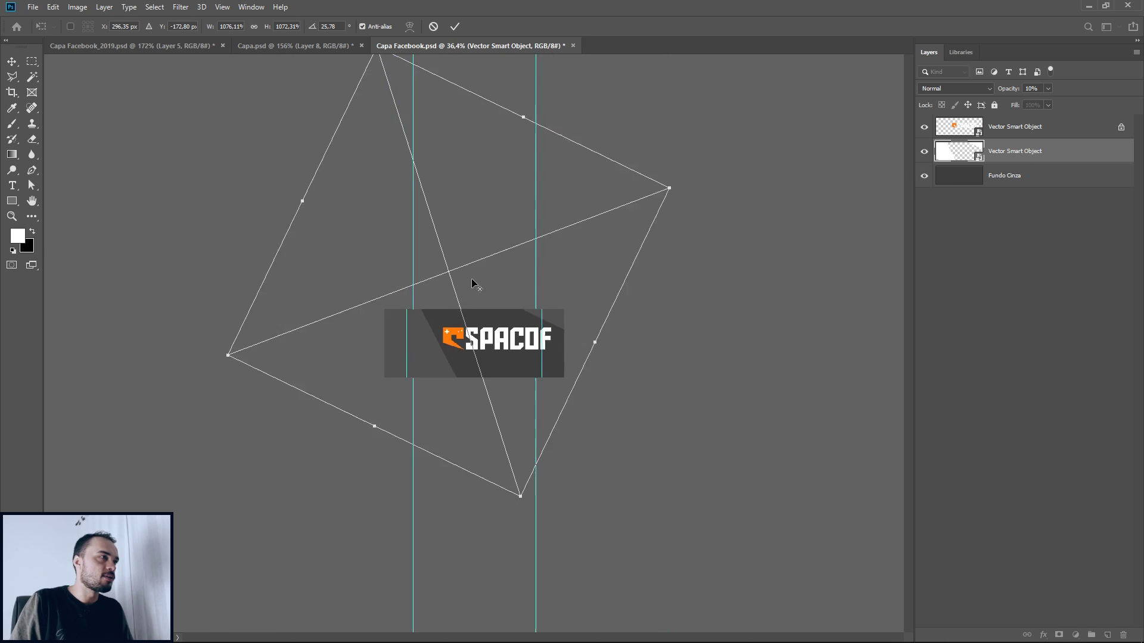
{"action": "left_click_drag", "start_coordinate": [616, 238], "coordinate": [463, 340]}
{"action": "scroll", "coordinate": [462, 340], "scroll_direction": "up", "scroll_amount": 8}
{"action": "left_click_drag", "start_coordinate": [390, 251], "coordinate": [401, 284]}
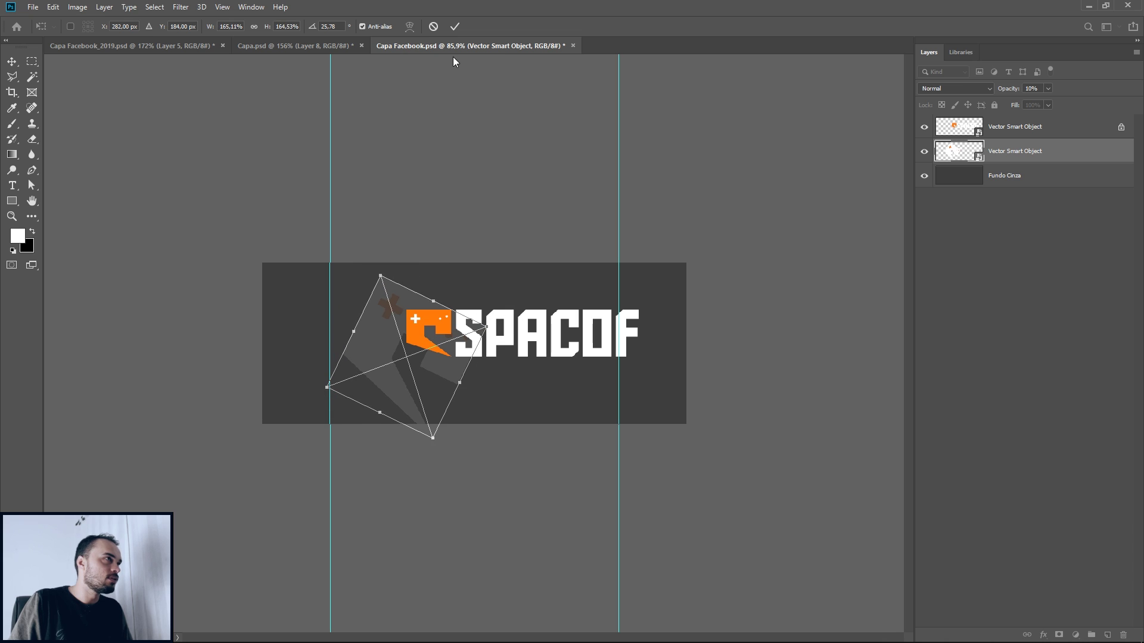
{"action": "left_click", "coordinate": [433, 26]}
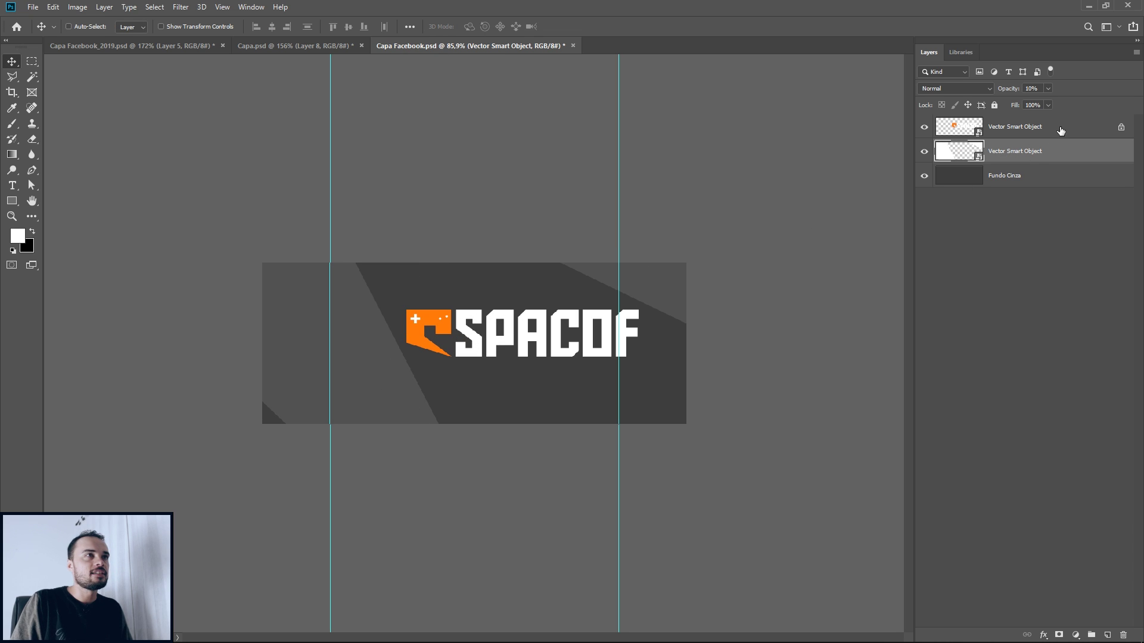
Check what the uppermost smart object contains by toggling its visibility, and rename it as Logo.
{"action": "left_click", "coordinate": [1060, 130]}
{"action": "left_click", "coordinate": [925, 127]}
{"action": "left_click", "coordinate": [924, 127]}
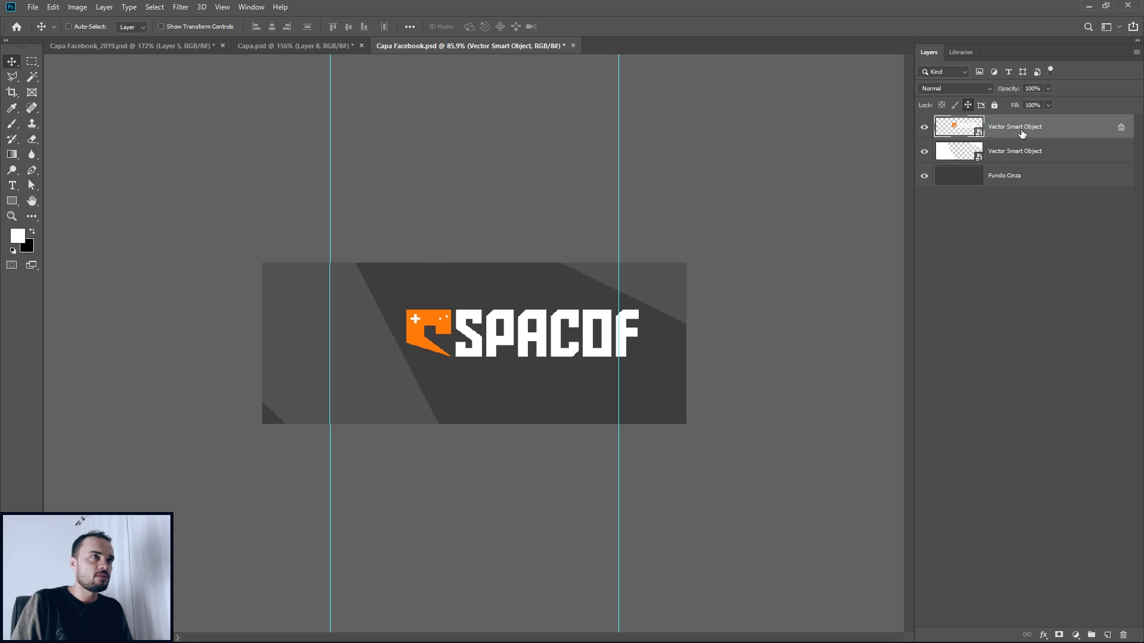
{"action": "double_click", "coordinate": [1021, 130]}
{"action": "type", "text": "Logo"}
{"action": "key", "text": "Return"}
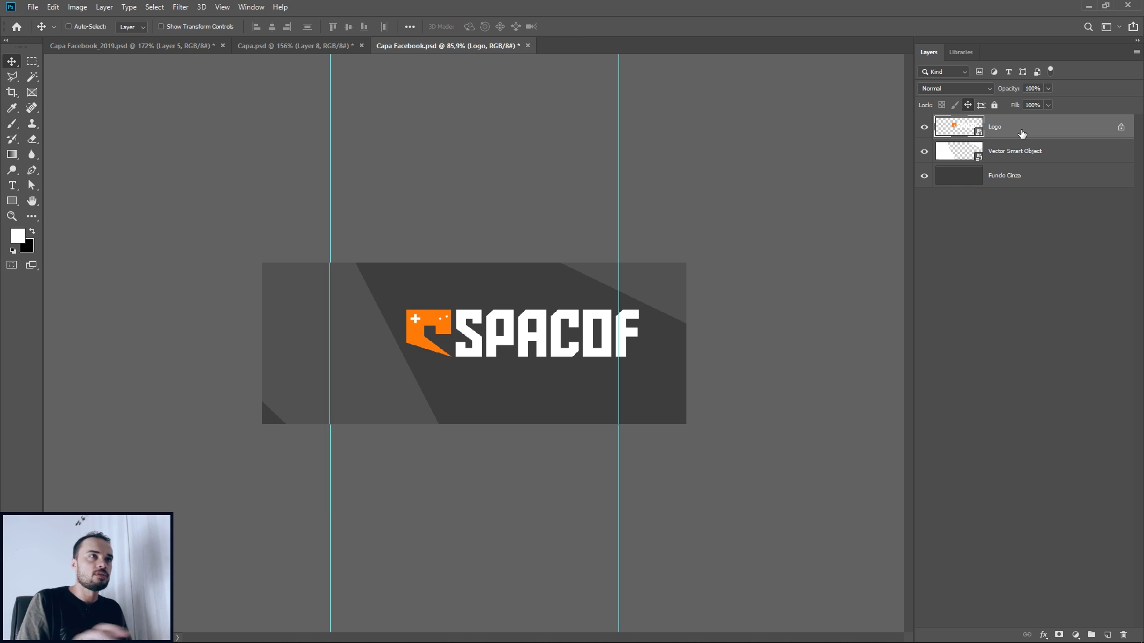
Rename the translucent smart object between Logo and Fundo Cinza as Transparencia.
{"action": "double_click", "coordinate": [1013, 152]}
{"action": "type", "text": "Transpa"}
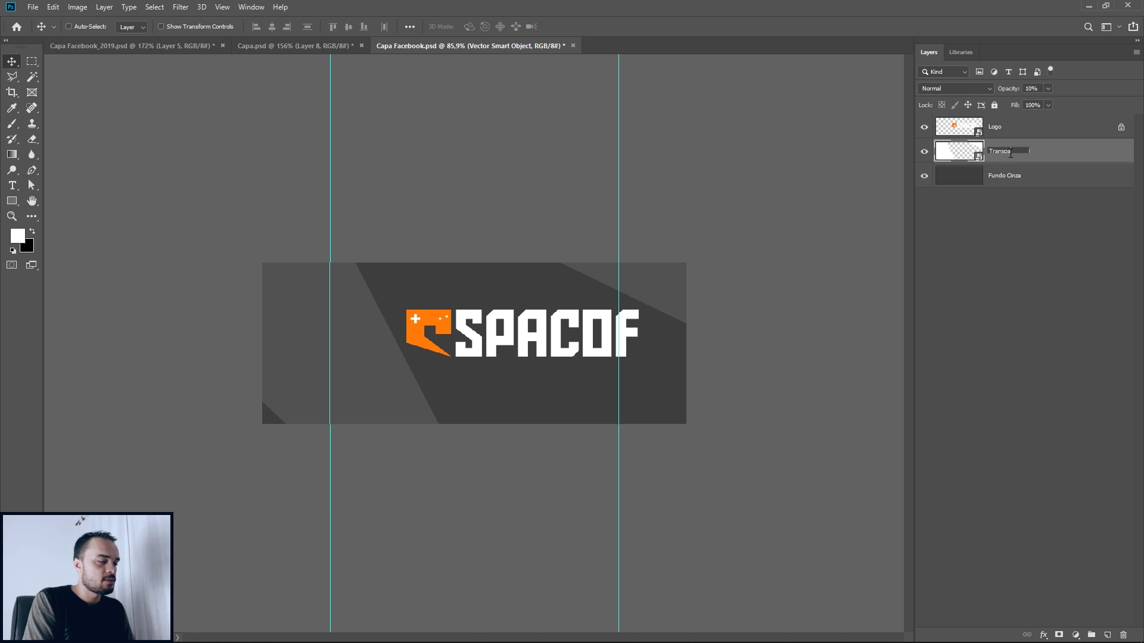
{"action": "type", "text": "rencia"}
{"action": "key", "text": "Return"}
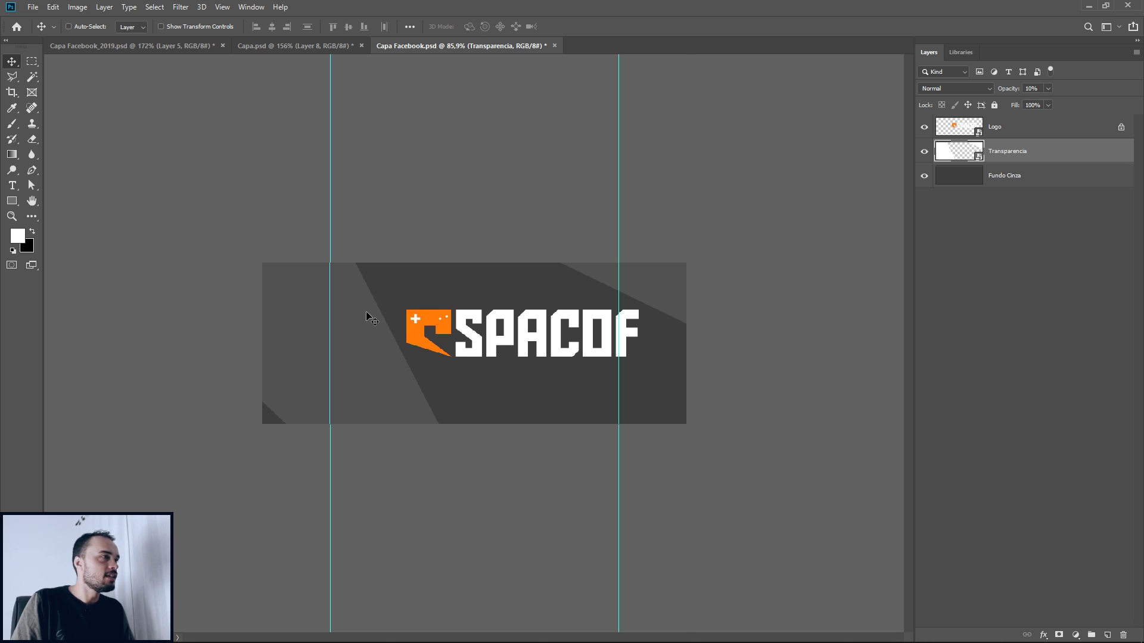
Unlock the Logo layer's position and centre it horizontally and vertically on the Fundo Cinza layer.
{"action": "scroll", "coordinate": [398, 316], "scroll_direction": "up", "scroll_amount": 2}
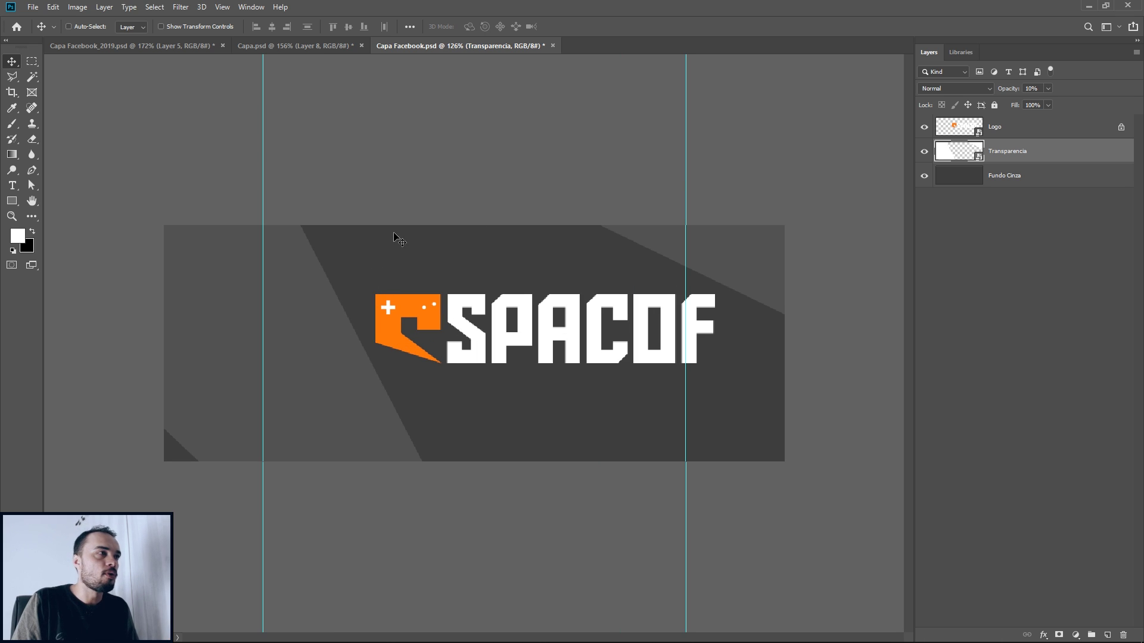
{"action": "left_click", "coordinate": [1030, 131]}
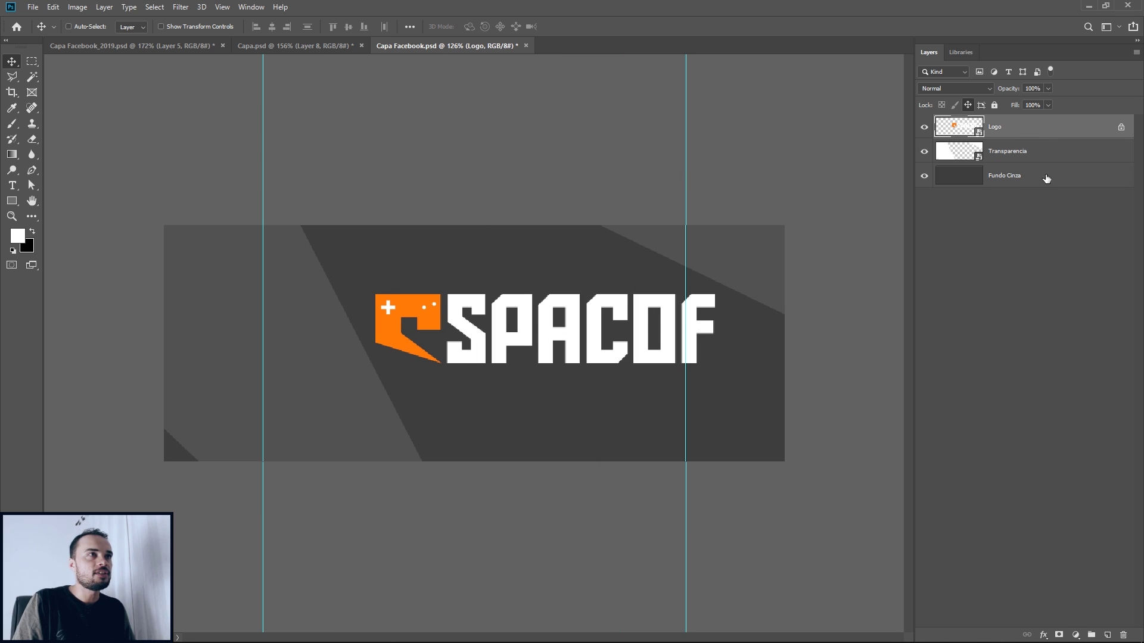
{"action": "left_click", "coordinate": [994, 107]}
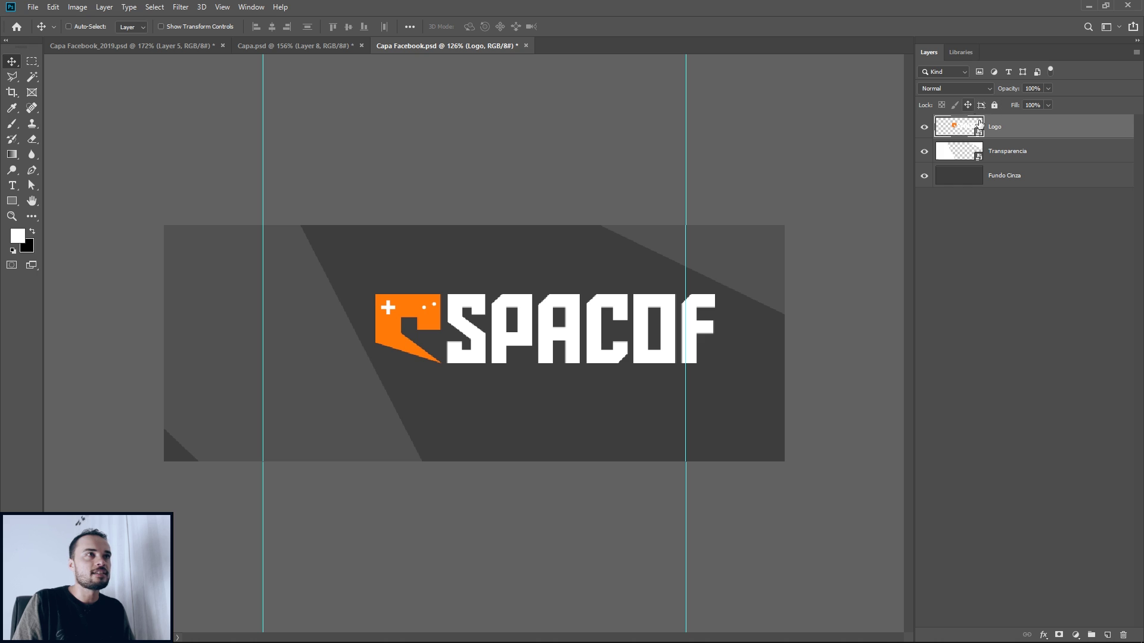
{"action": "left_click", "coordinate": [1033, 176], "text": "ctrl"}
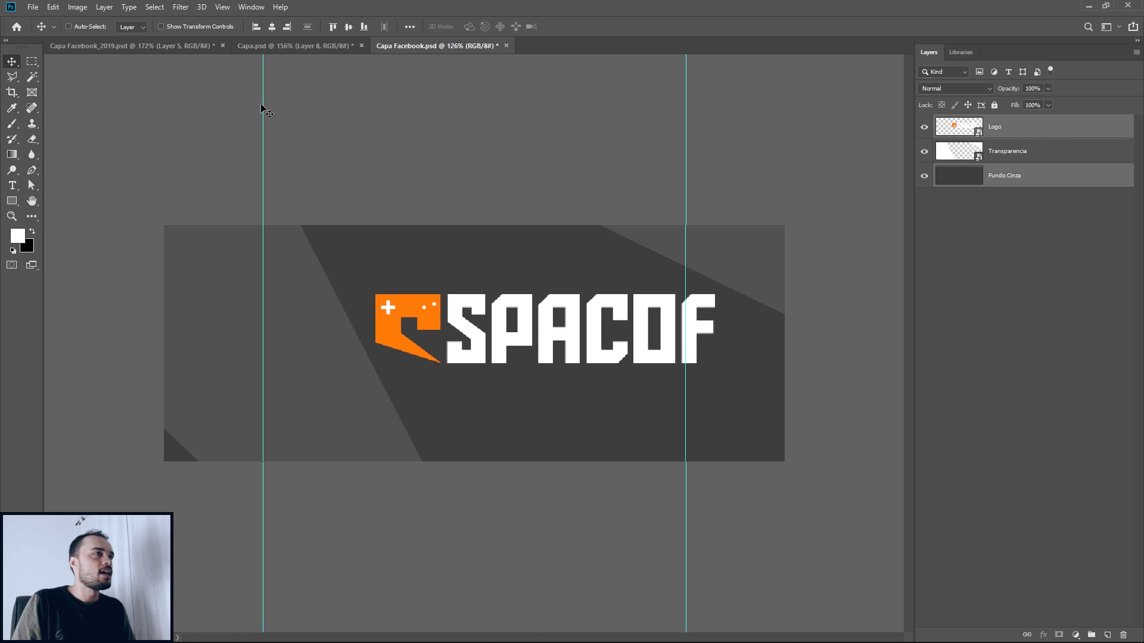
{"action": "left_click", "coordinate": [272, 27]}
{"action": "left_click", "coordinate": [348, 27]}
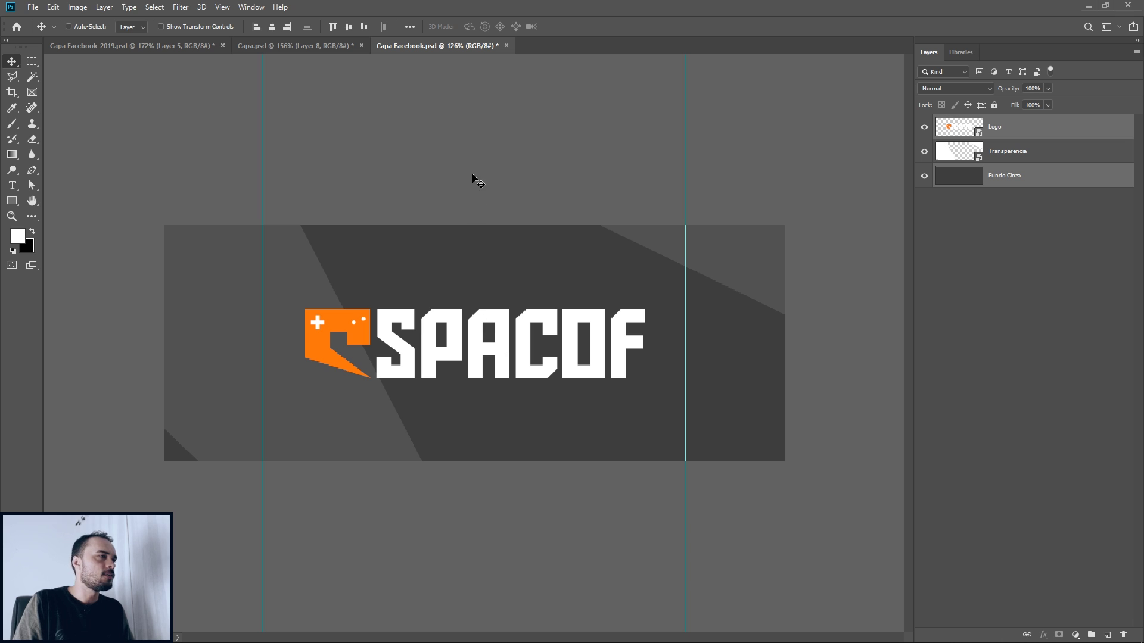
Set the Transparencia layer's opacity to 10% and scale the Logo around its centre to about 86%.
{"action": "left_click", "coordinate": [972, 151]}
{"action": "key", "text": "1"}
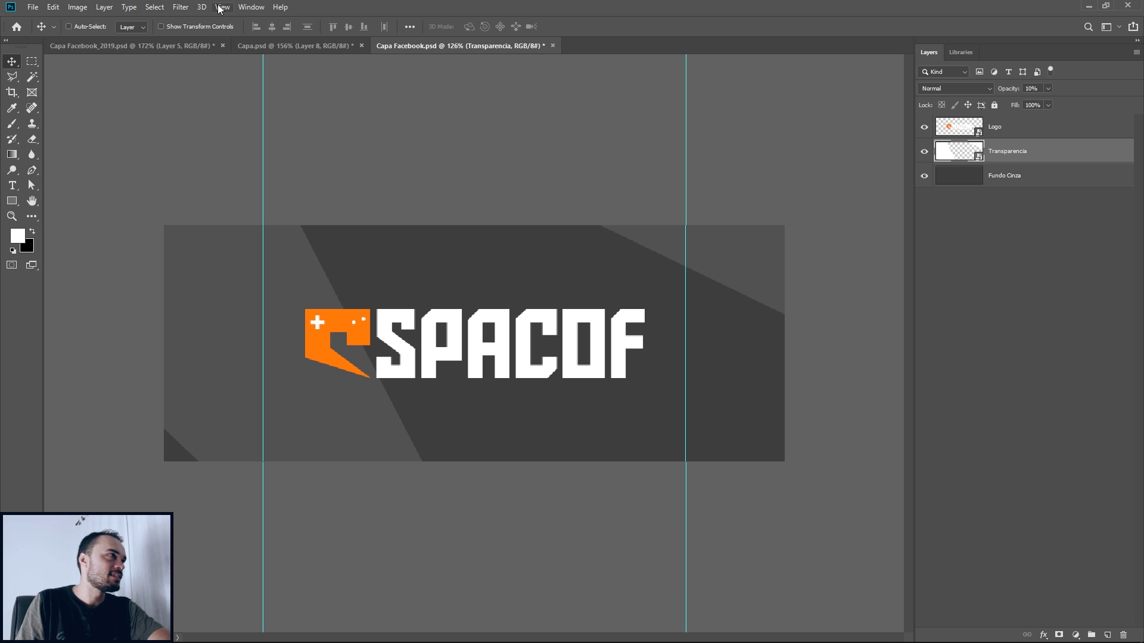
{"action": "left_click", "coordinate": [1025, 131]}
{"action": "key", "text": "ctrl+t"}
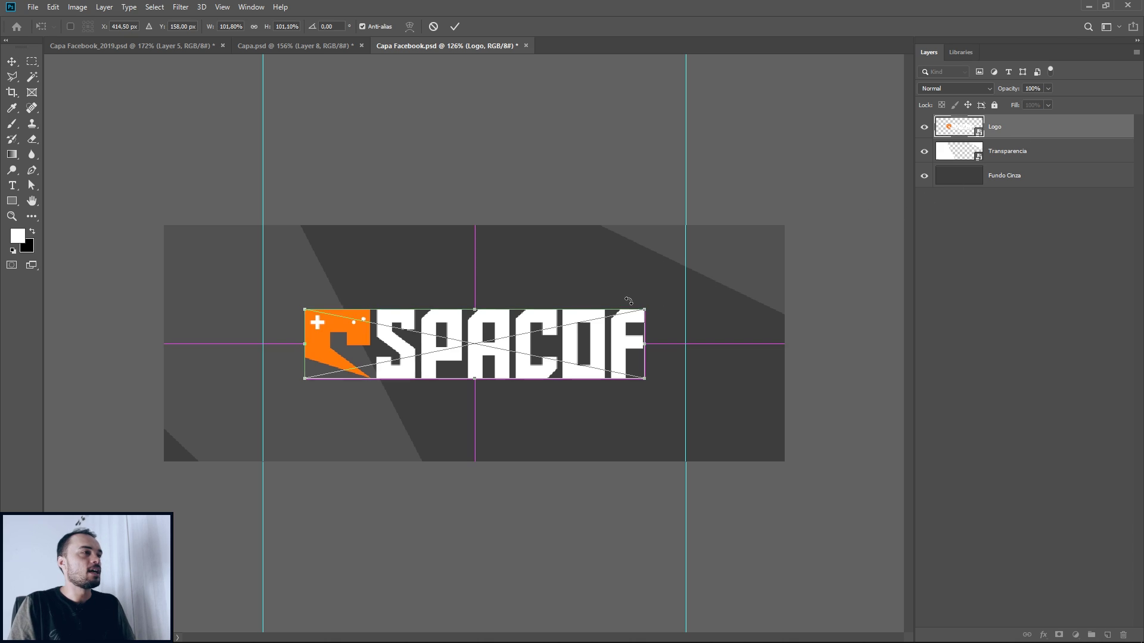
{"action": "left_click_drag", "start_coordinate": [645, 310], "coordinate": [618, 312]}
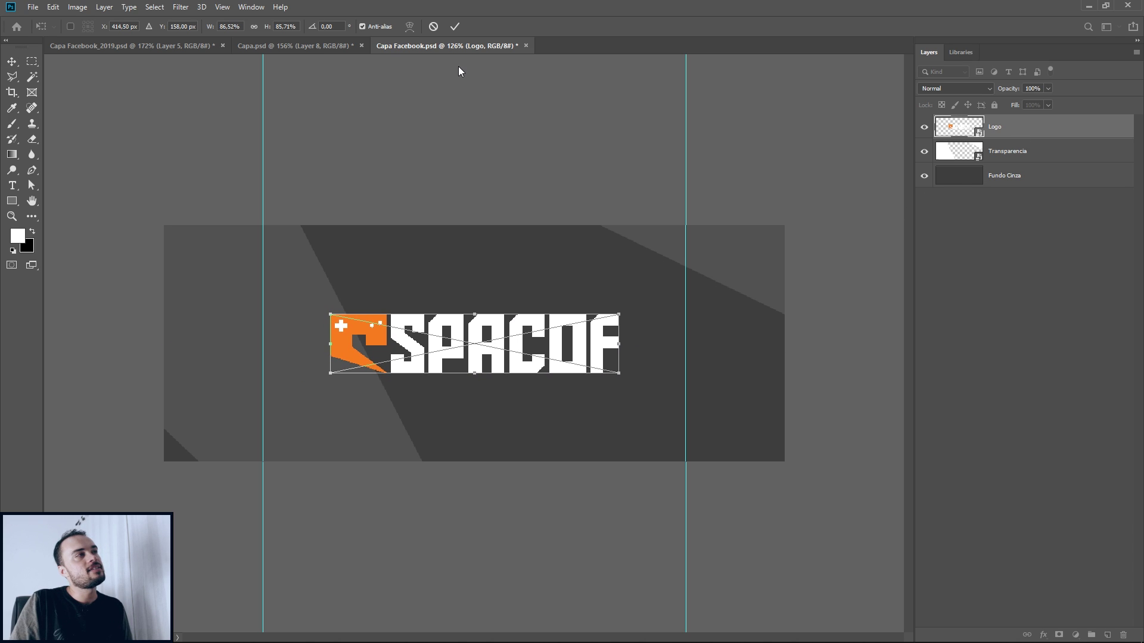
{"action": "left_click", "coordinate": [455, 26]}
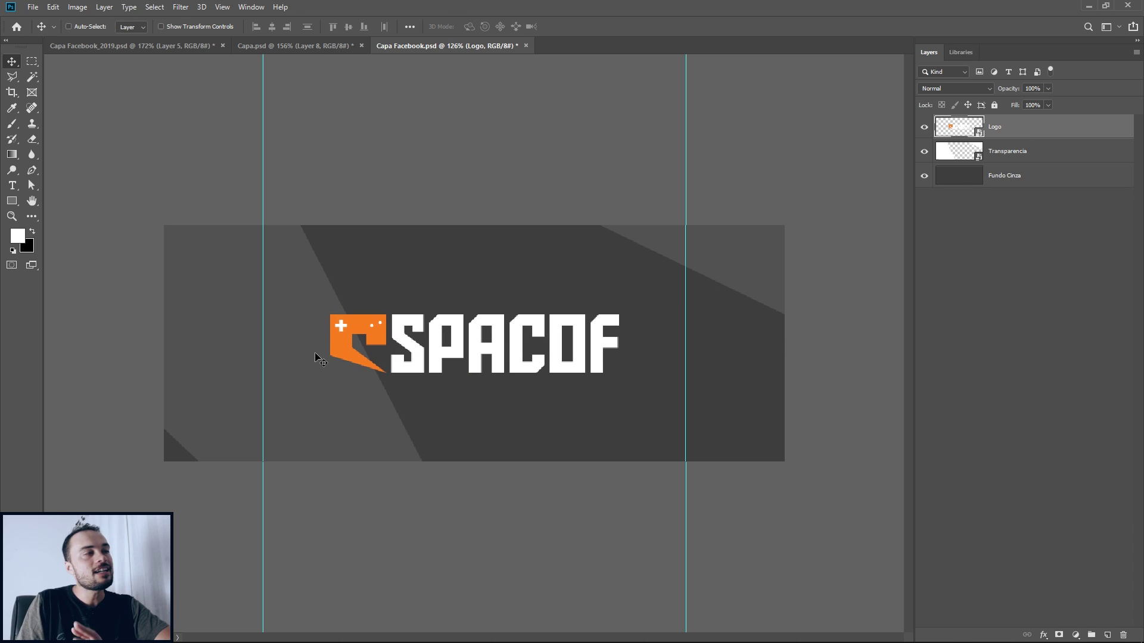
Start a new guide layout with 5 columns and an empty gutter, keeping the existing guides.
{"action": "left_click", "coordinate": [222, 7]}
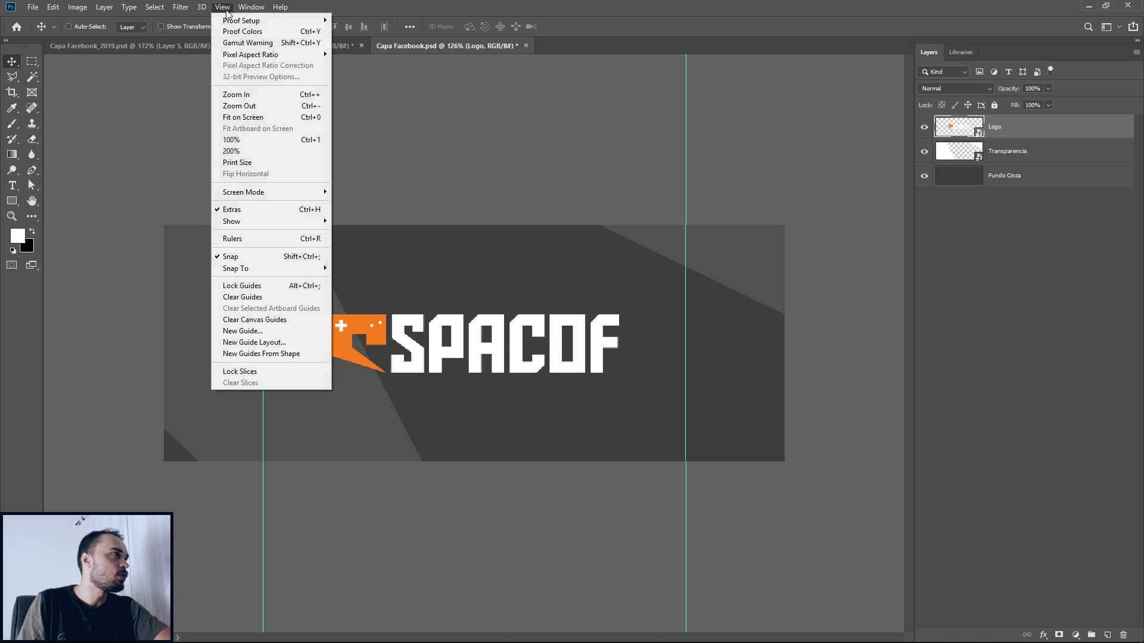
{"action": "left_click", "coordinate": [256, 342]}
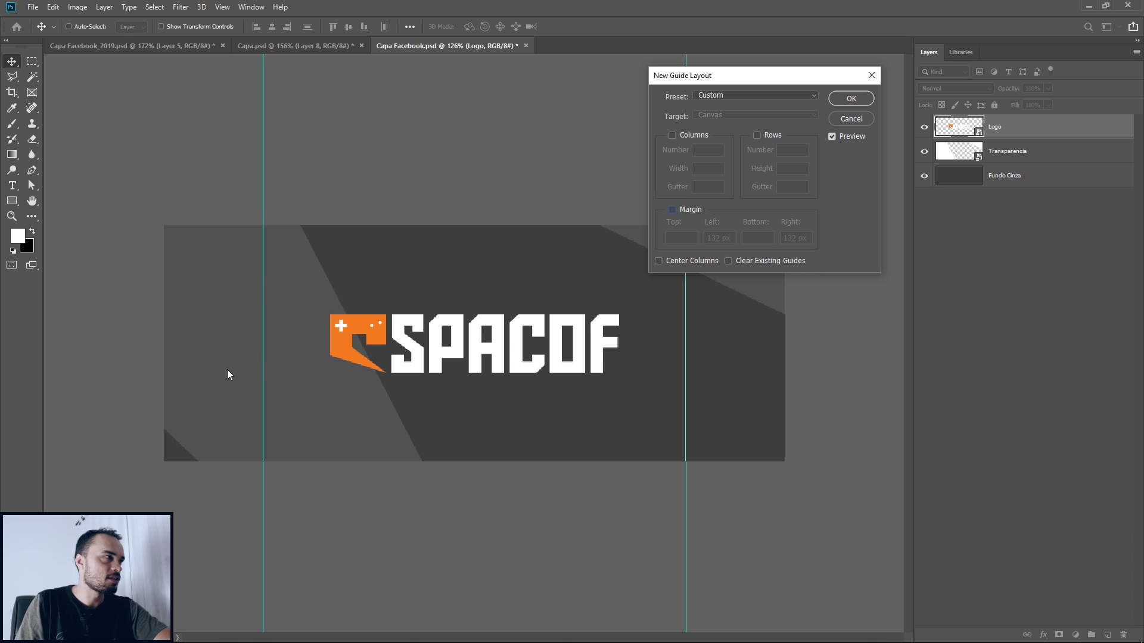
{"action": "left_click_drag", "start_coordinate": [779, 82], "coordinate": [771, 148]}
{"action": "left_click", "coordinate": [674, 202]}
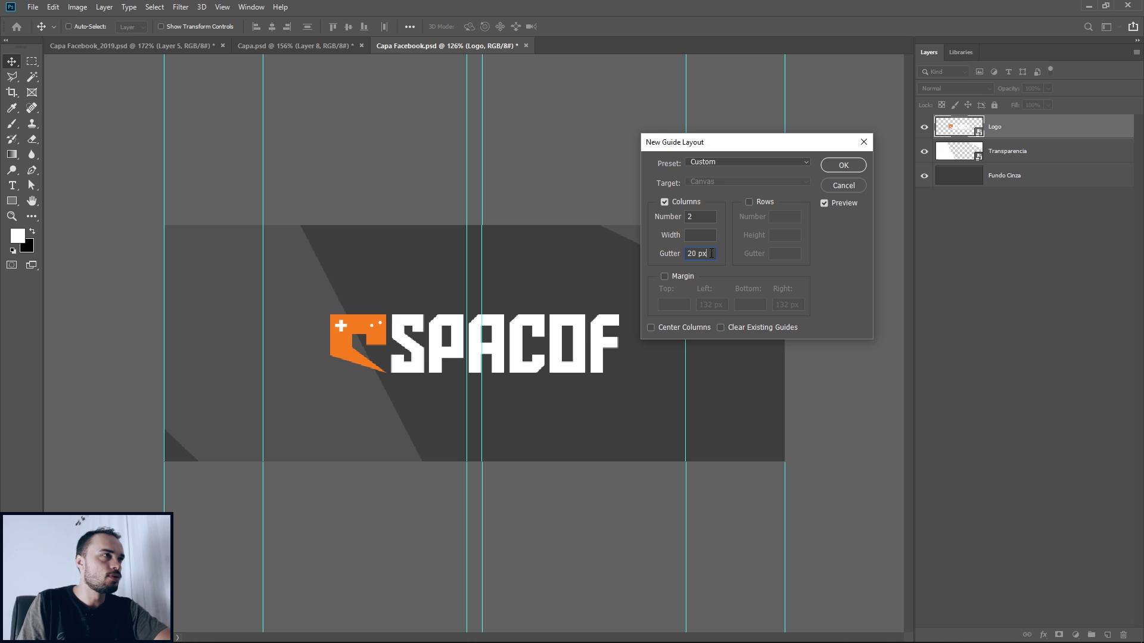
{"action": "left_click_drag", "start_coordinate": [711, 253], "coordinate": [650, 255]}
{"action": "key", "text": "BackSpace"}
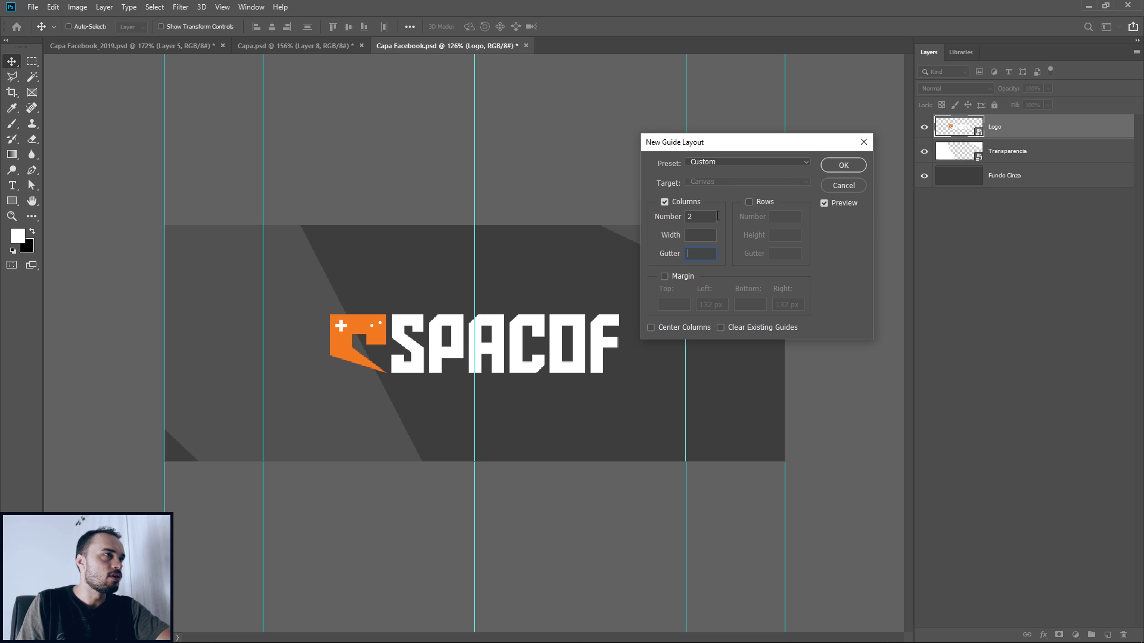
{"action": "type", "text": "5"}
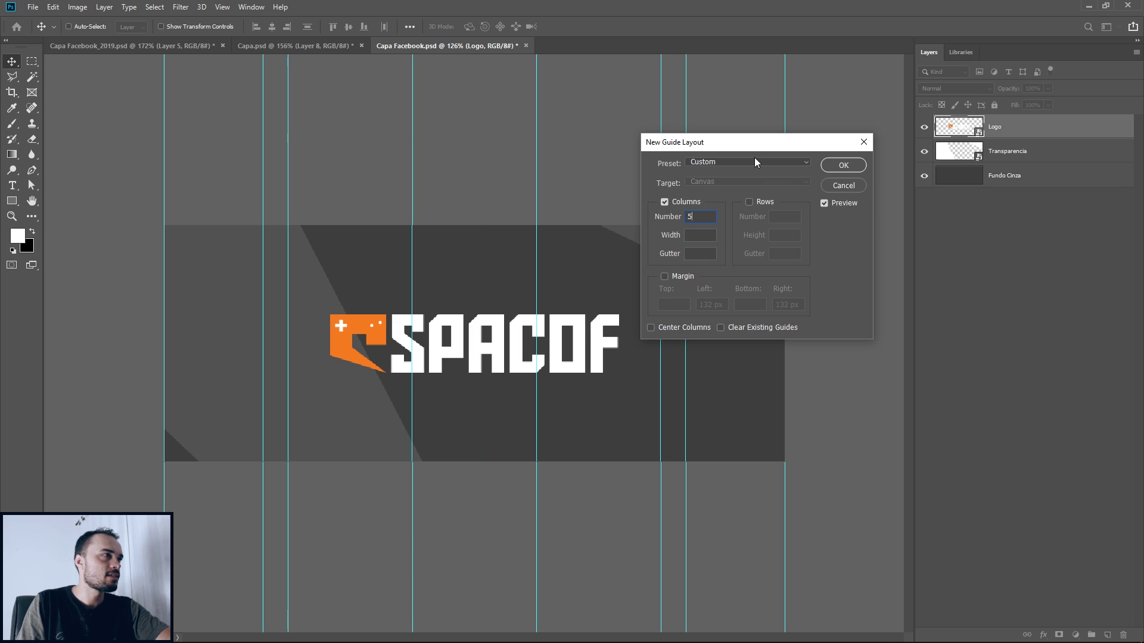
{"action": "left_click_drag", "start_coordinate": [750, 143], "coordinate": [810, 89]}
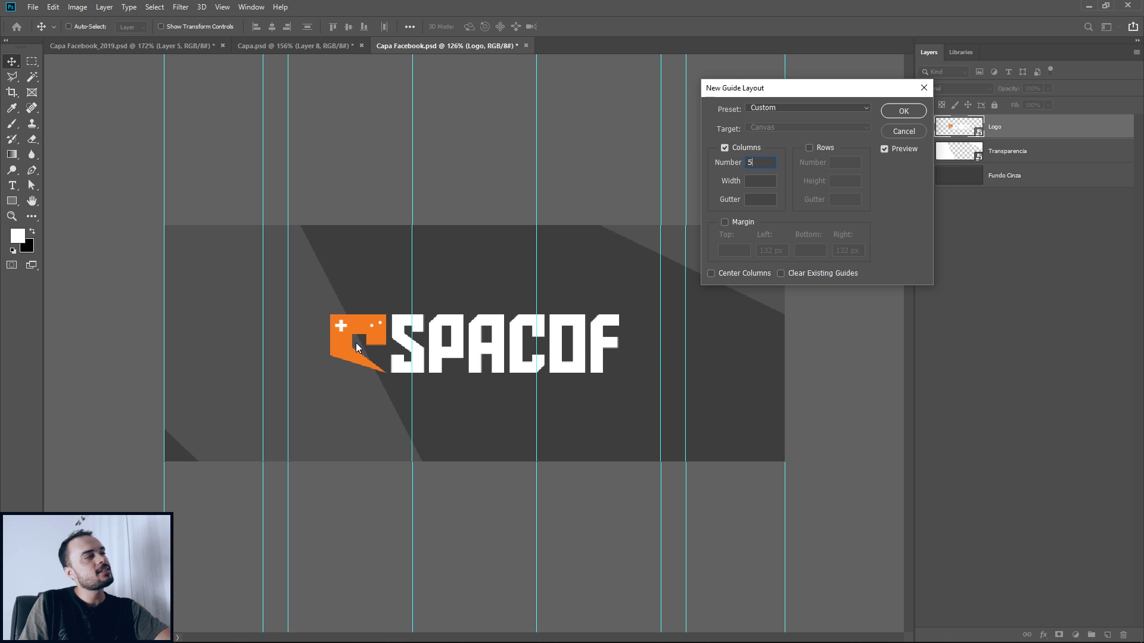
Try 6 columns in the guide layout, settle on 7 columns and apply it.
{"action": "key", "text": "BackSpace"}
{"action": "type", "text": "6"}
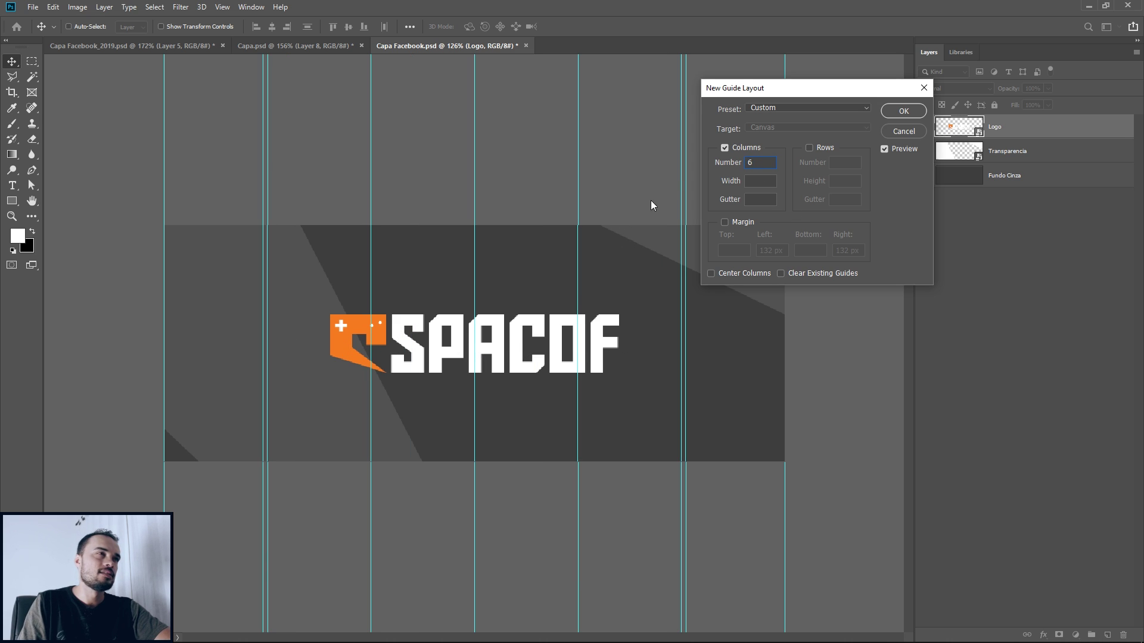
{"action": "key", "text": "BackSpace"}
{"action": "type", "text": "7"}
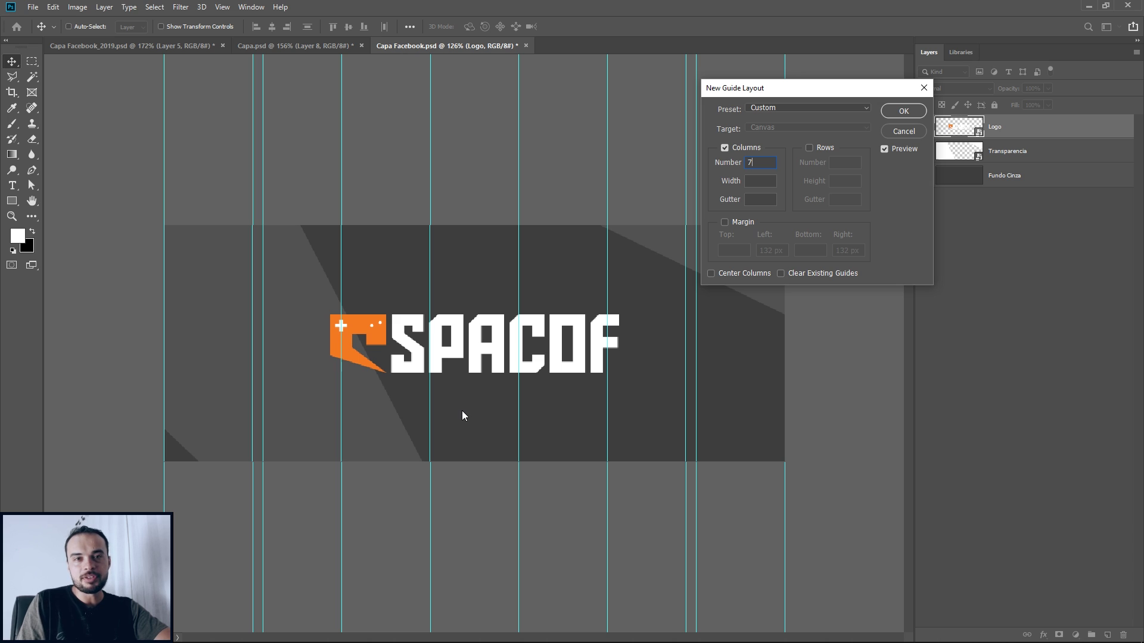
{"action": "left_click", "coordinate": [913, 110]}
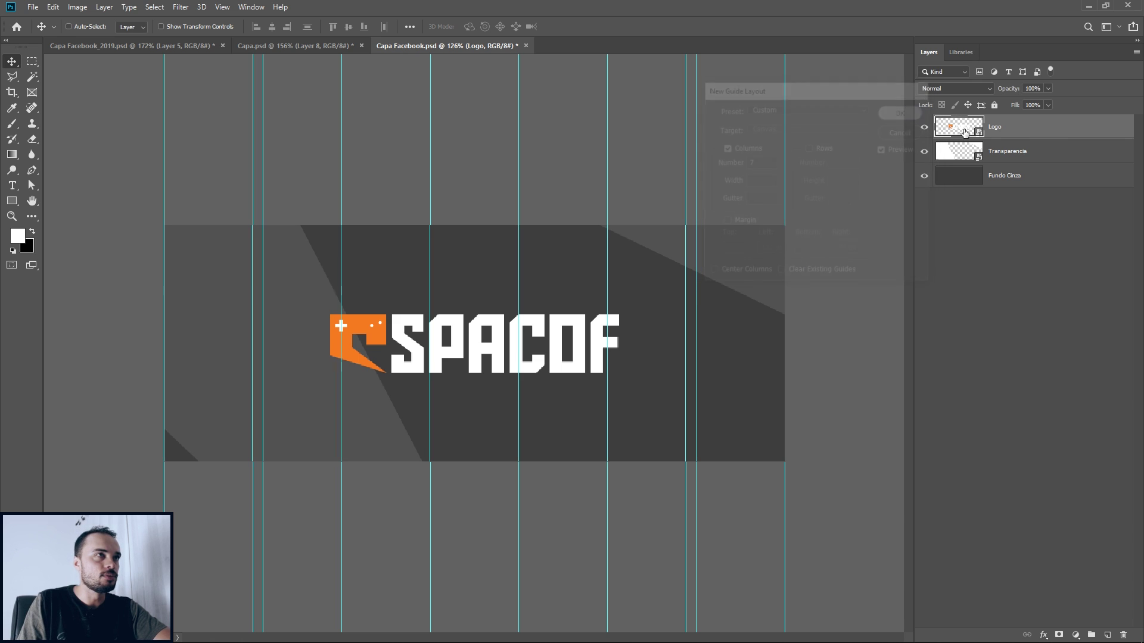
Scale the Logo to about 79.5% so its outer edges meet the column guides on both sides.
{"action": "key", "text": "ctrl+t"}
{"action": "left_click_drag", "start_coordinate": [722, 268], "coordinate": [665, 322]}
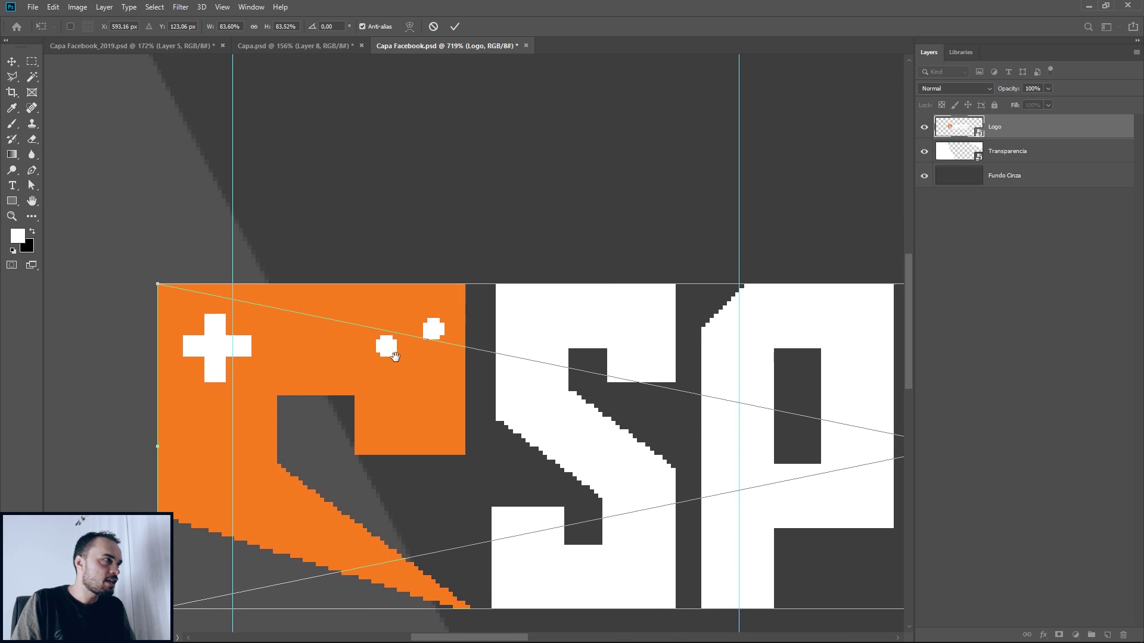
{"action": "left_click_drag", "start_coordinate": [390, 351], "coordinate": [568, 356]}
{"action": "left_click_drag", "start_coordinate": [336, 289], "coordinate": [407, 310]}
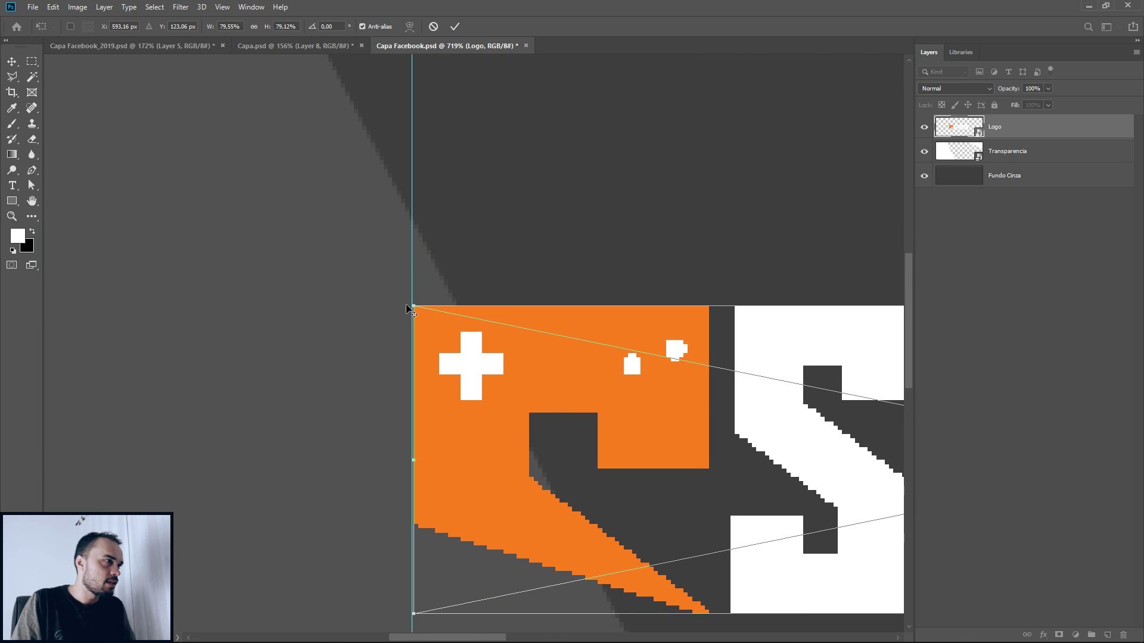
{"action": "key", "text": "ctrl+0"}
{"action": "left_click", "coordinate": [455, 26]}
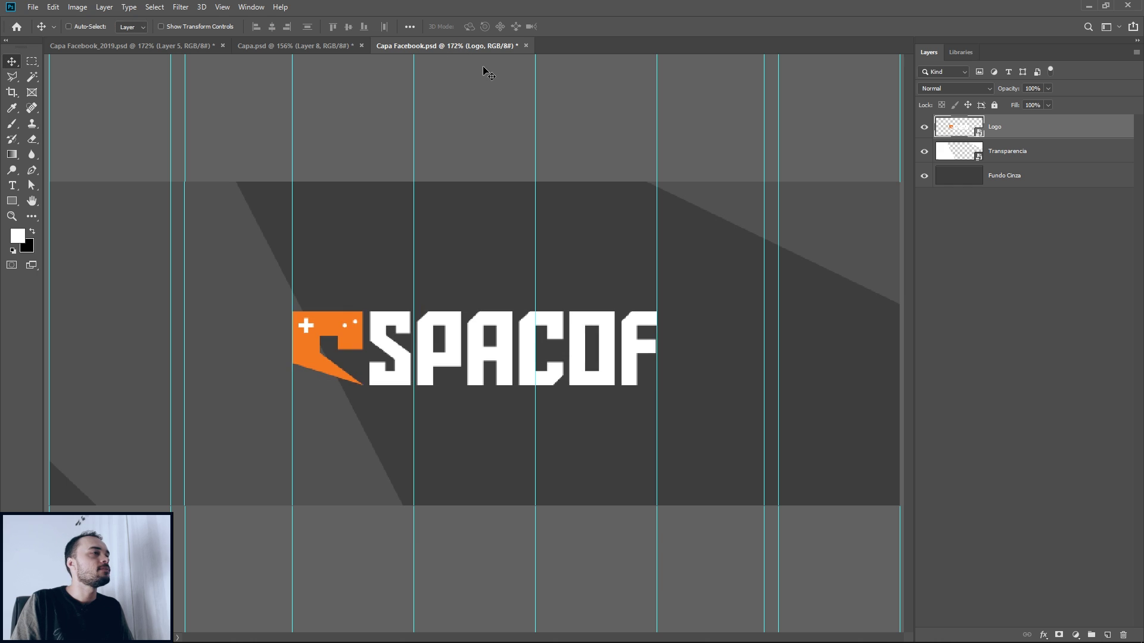
Realign the resized Logo to the centre of the Fundo Cinza layer.
{"action": "key", "text": "ctrl+0"}
{"action": "left_click", "coordinate": [1013, 180], "text": "ctrl"}
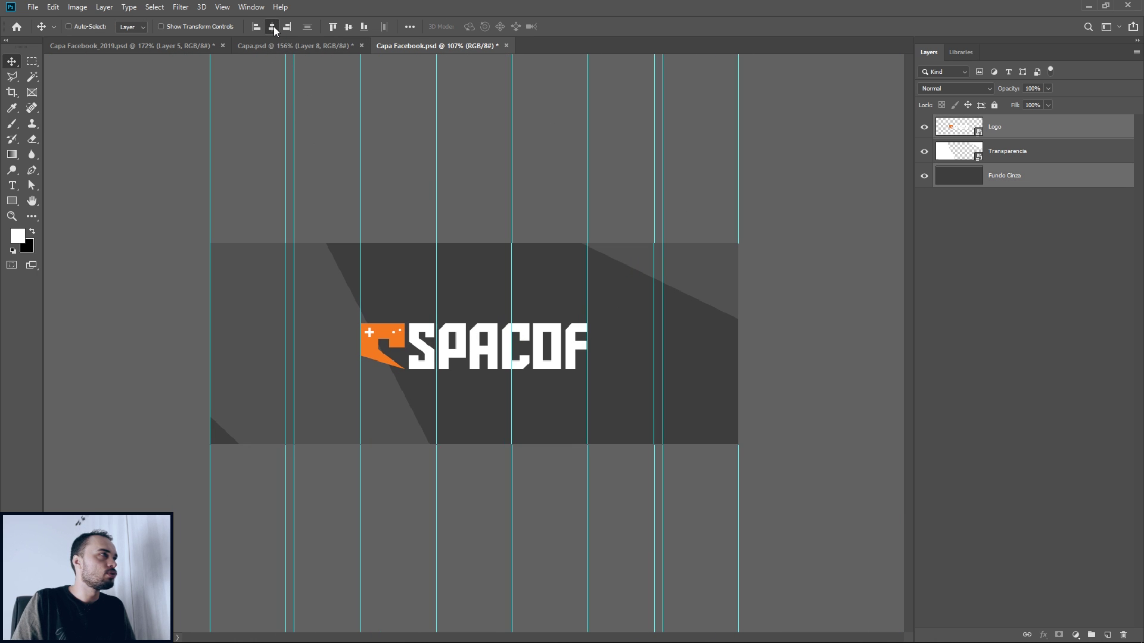
{"action": "left_click", "coordinate": [348, 26]}
{"action": "key", "text": "ctrl+0"}
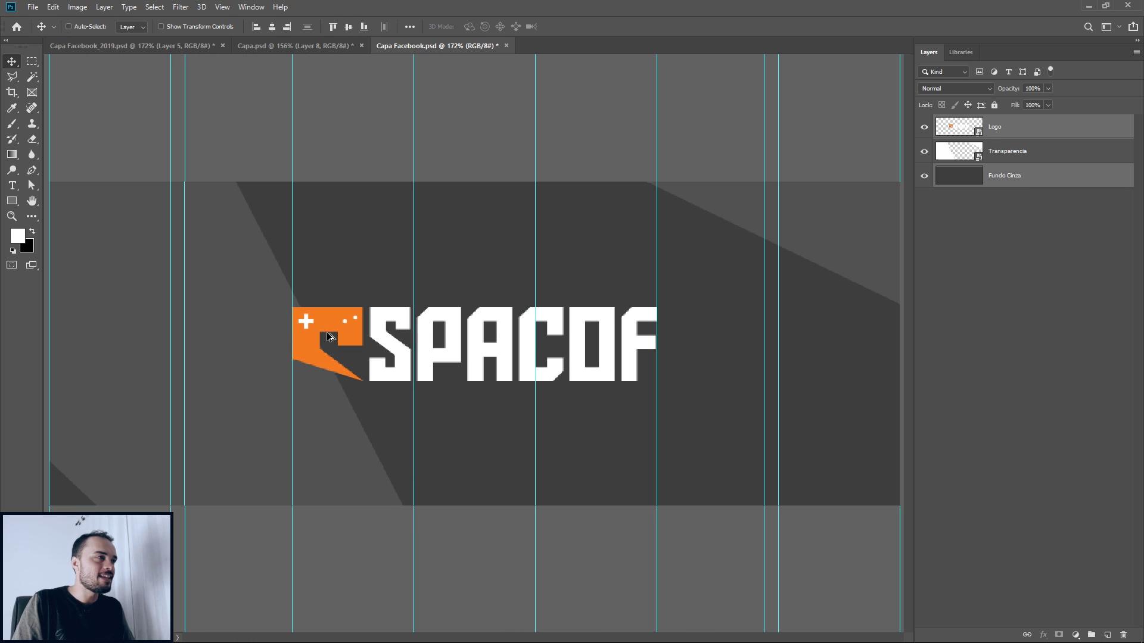
{"action": "scroll", "coordinate": [327, 335], "scroll_direction": "down", "scroll_amount": 3}
{"action": "scroll", "coordinate": [326, 339], "scroll_direction": "up", "scroll_amount": 2}
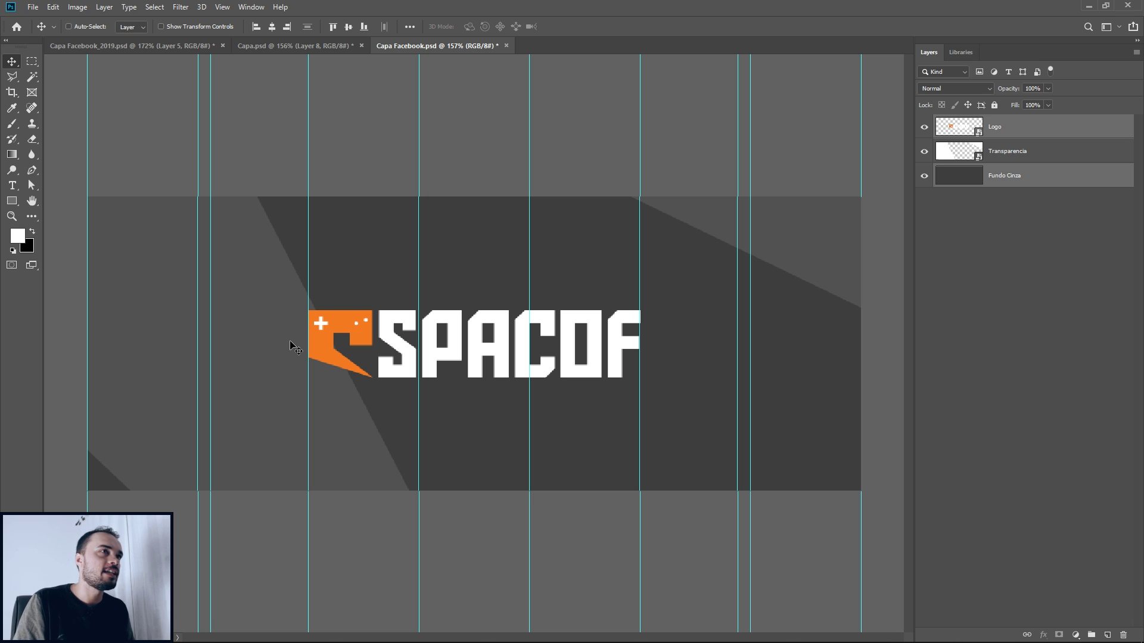
Review the Logo, Transparencia and Fundo Cinza layers by selecting each in turn, and toggle the guides' visibility.
{"action": "left_click", "coordinate": [1035, 157]}
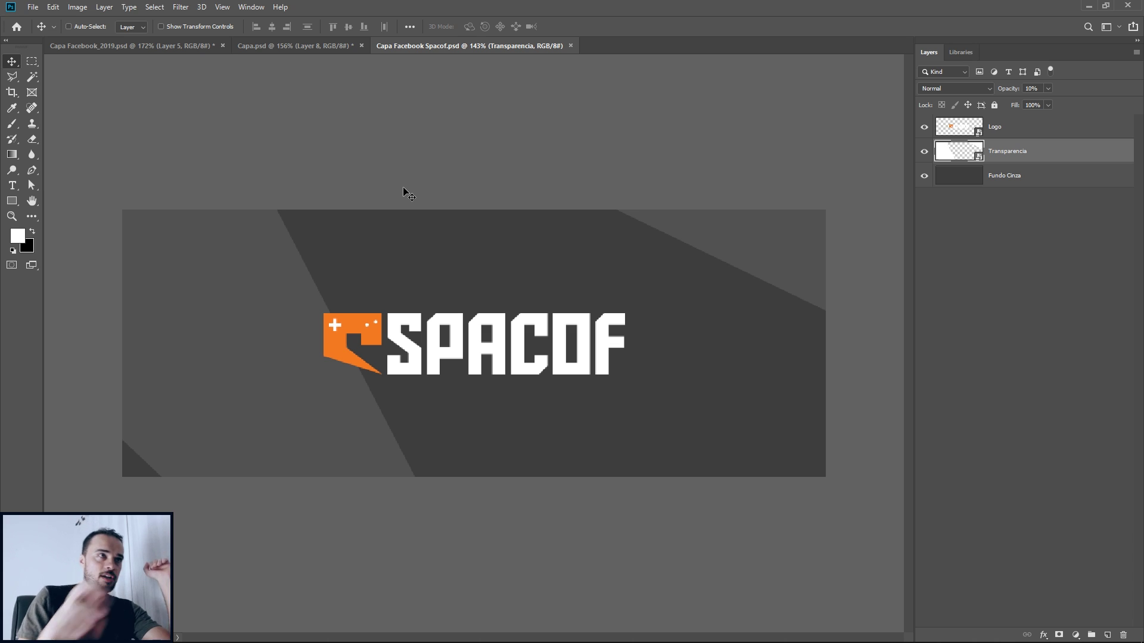
{"action": "left_click", "coordinate": [1053, 129]}
{"action": "left_click", "coordinate": [1052, 156]}
{"action": "left_click", "coordinate": [1050, 186]}
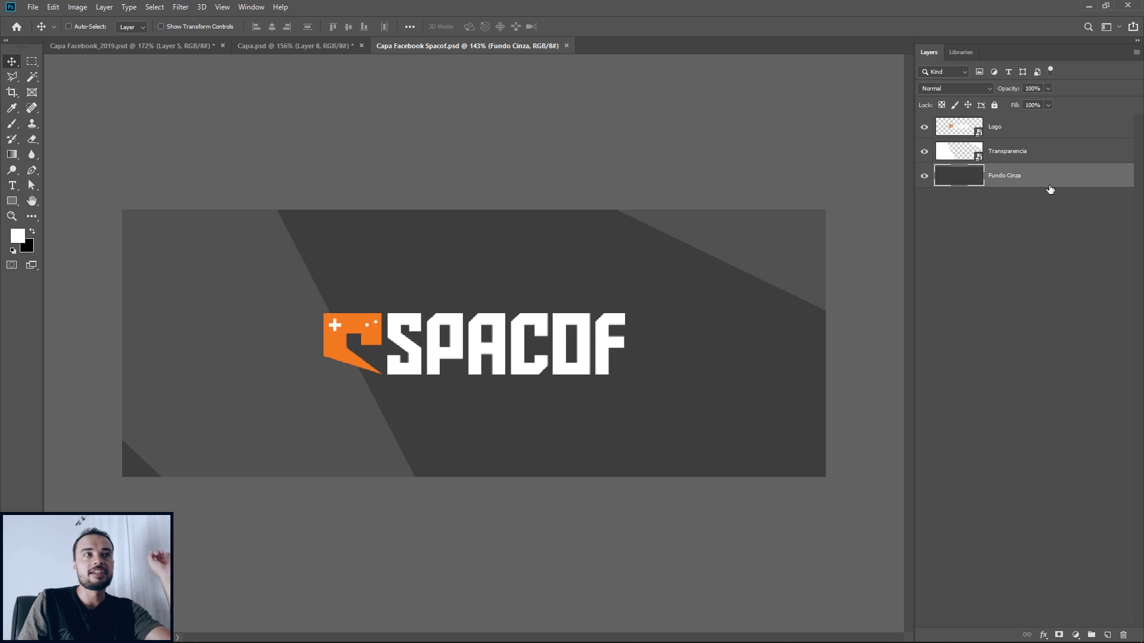
{"action": "left_click", "coordinate": [1043, 155]}
{"action": "left_click", "coordinate": [1048, 131]}
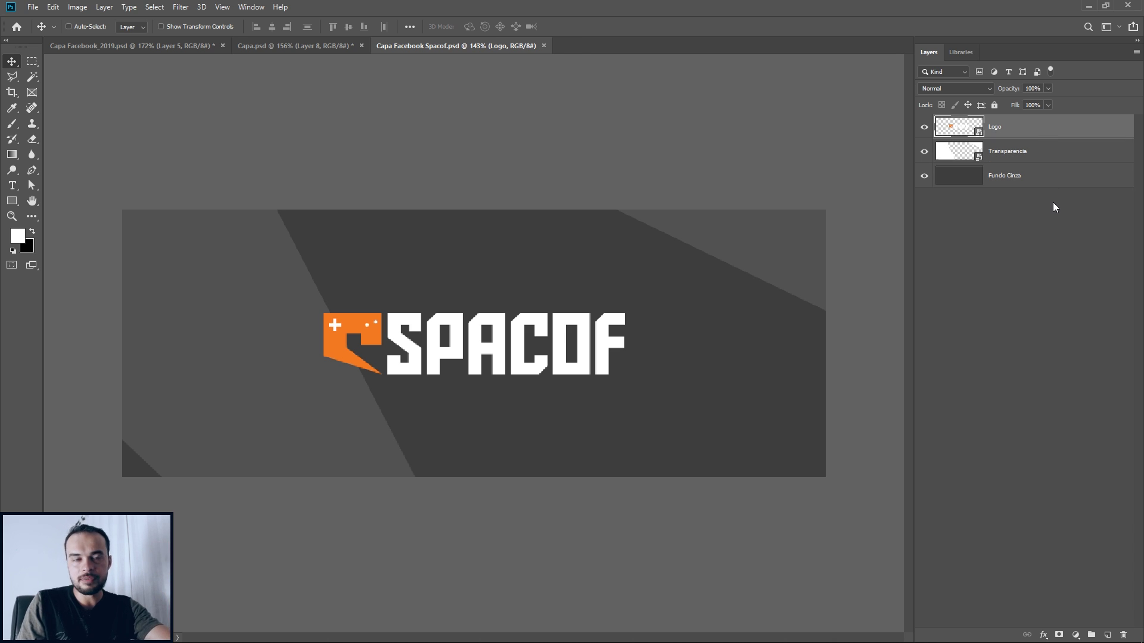
{"action": "key", "text": "ctrl+semicolon"}
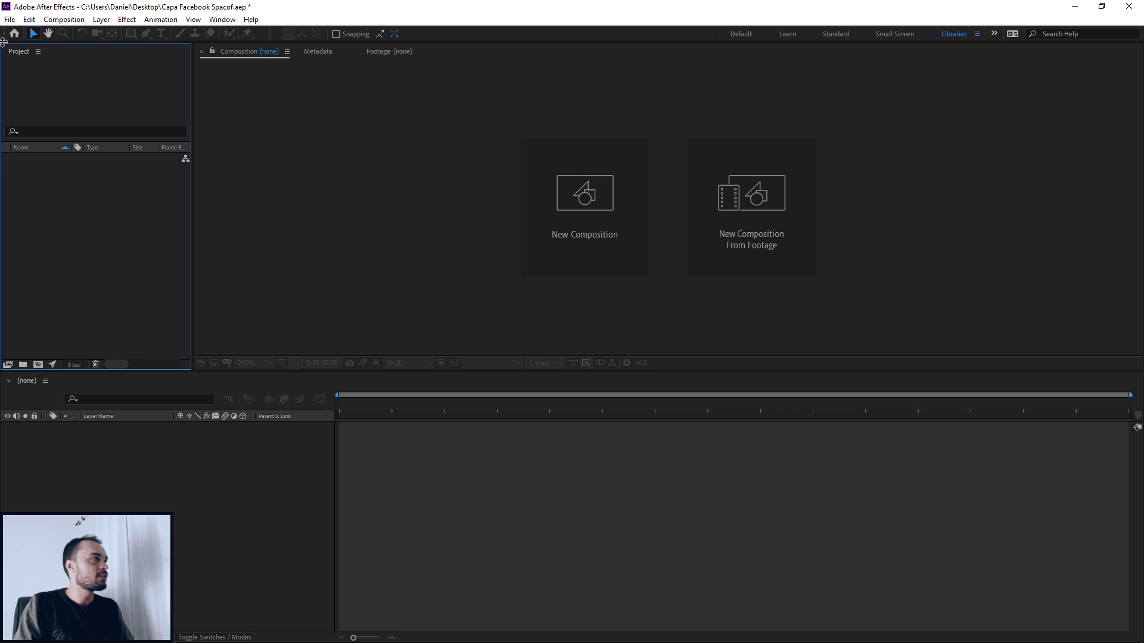
Choose Capa Facebook Spacof.psd from the Para Editar folder for import as Footage.
{"action": "left_click", "coordinate": [9, 19]}
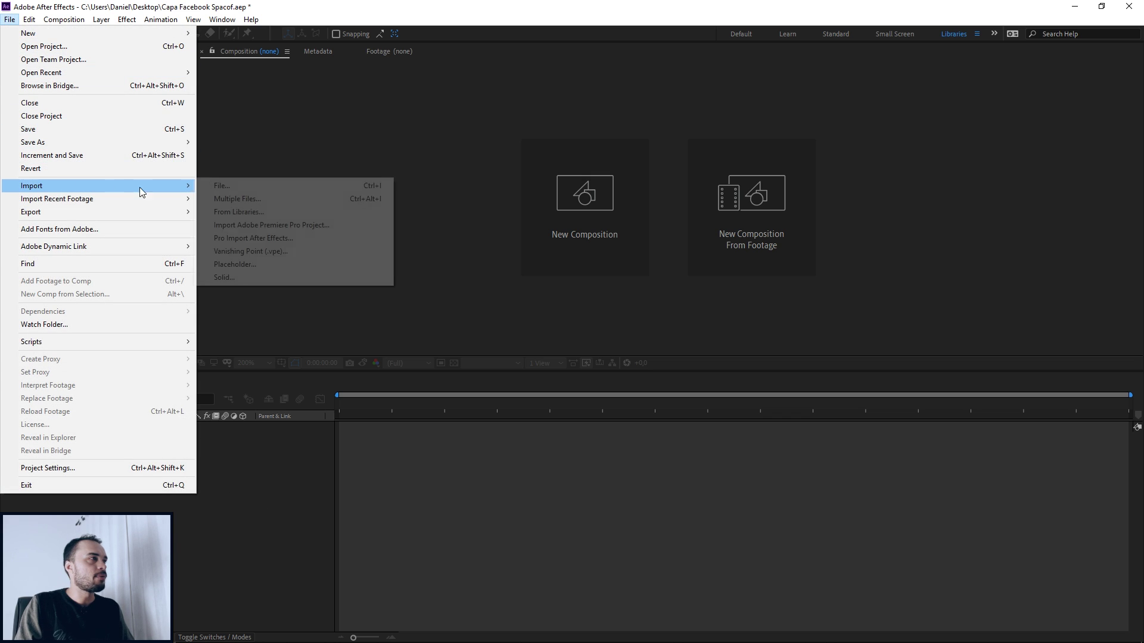
{"action": "left_click", "coordinate": [307, 124]}
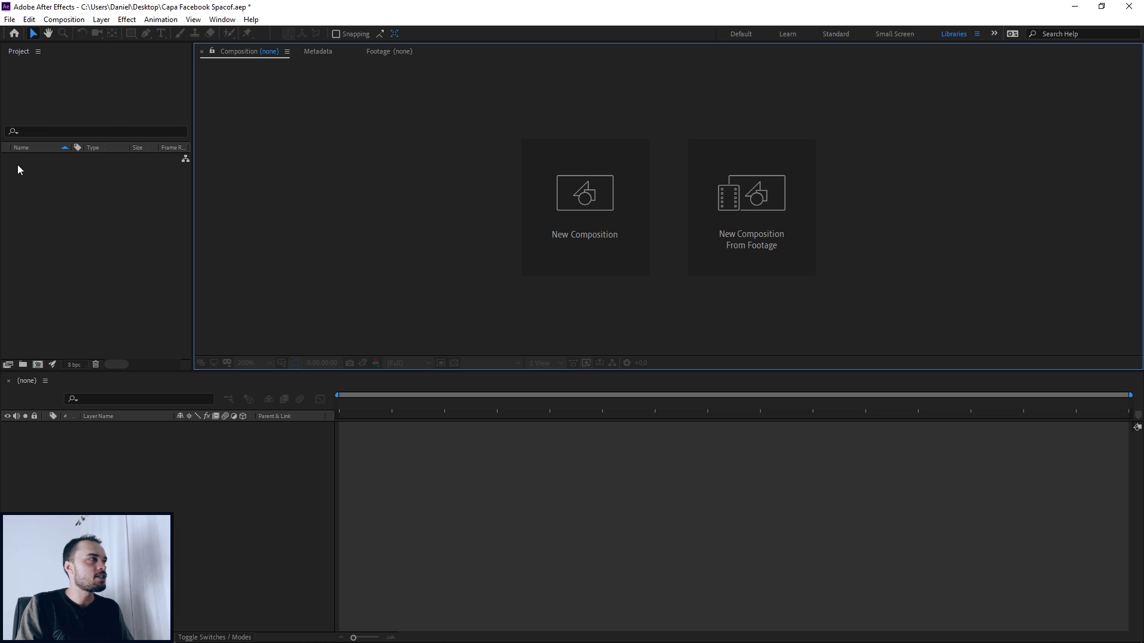
{"action": "left_click", "coordinate": [87, 248]}
{"action": "double_click", "coordinate": [111, 213]}
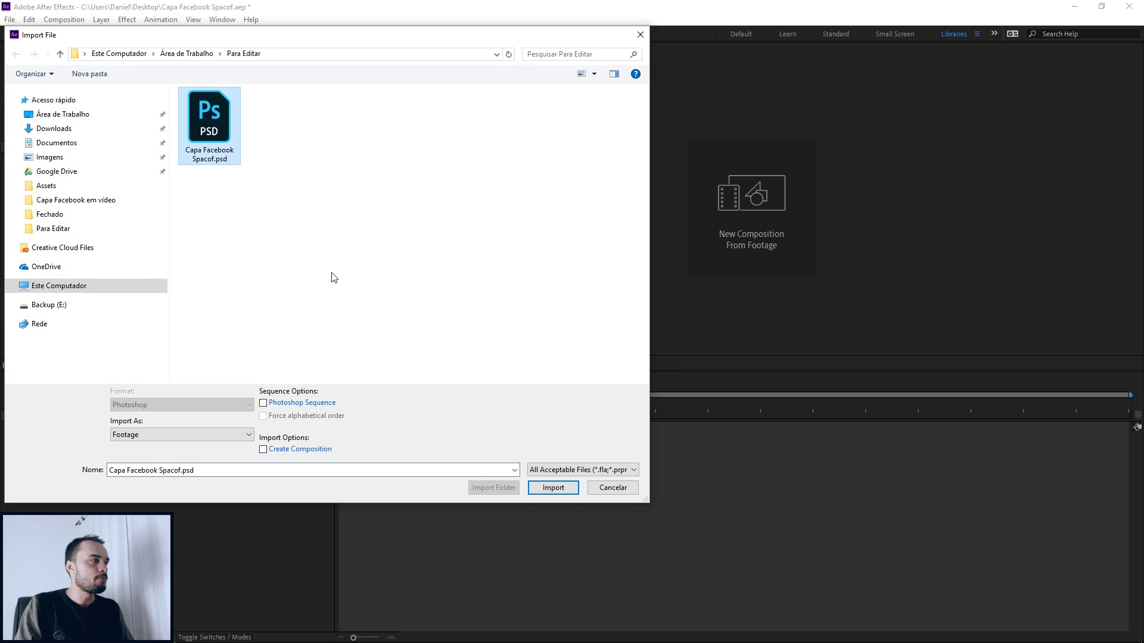
{"action": "left_click", "coordinate": [188, 436]}
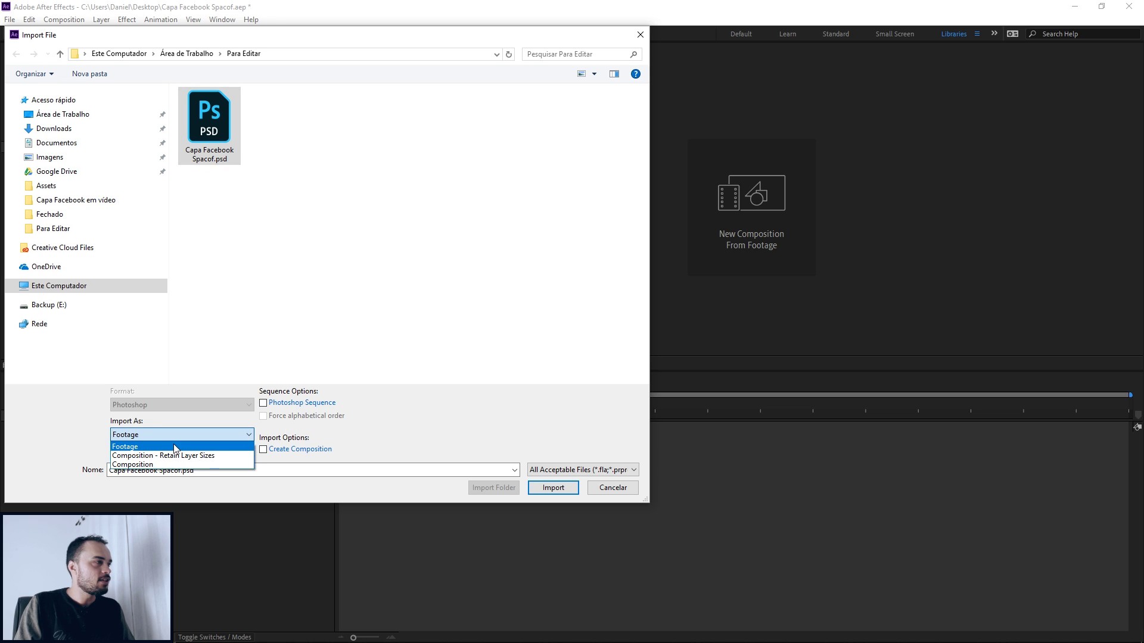
{"action": "left_click", "coordinate": [156, 447]}
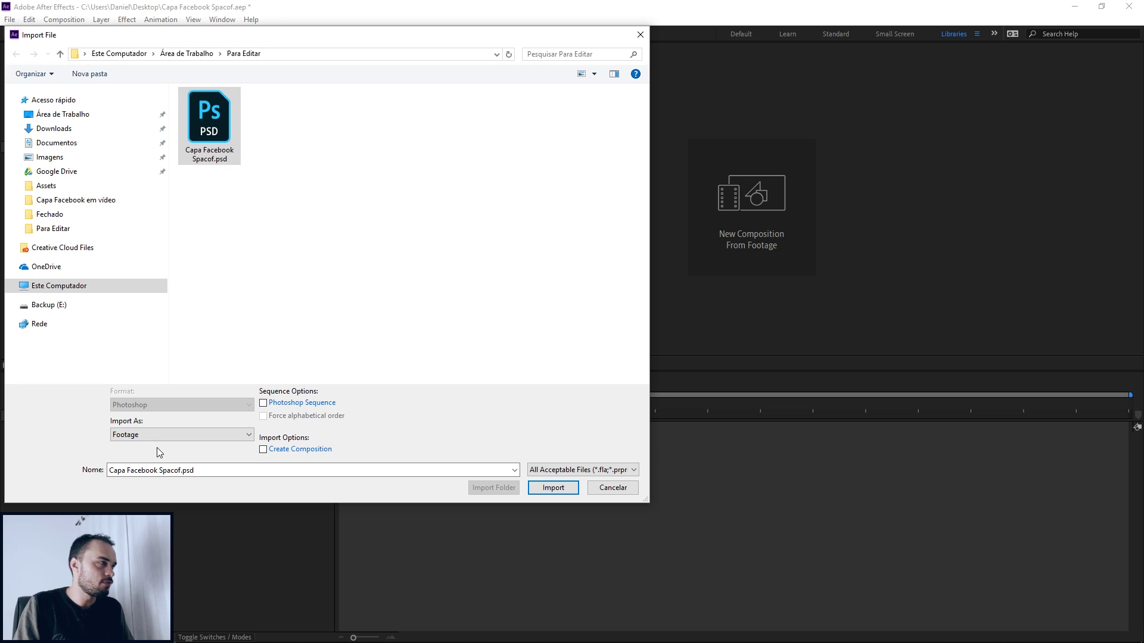
{"action": "left_click", "coordinate": [152, 435]}
{"action": "left_click", "coordinate": [138, 445]}
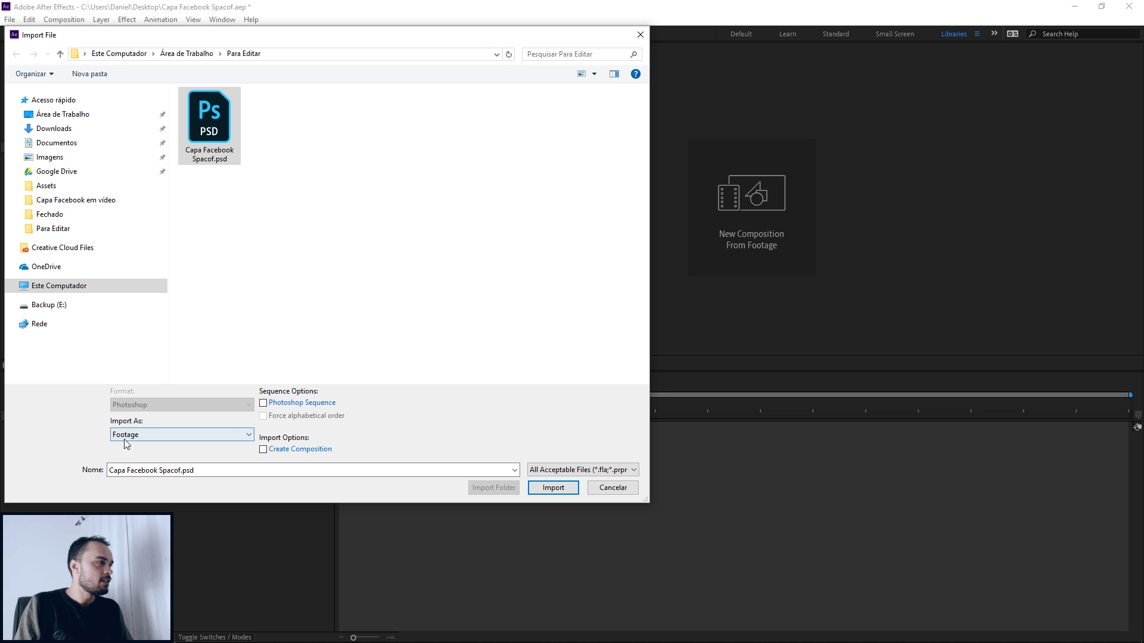
{"action": "left_click", "coordinate": [553, 488]}
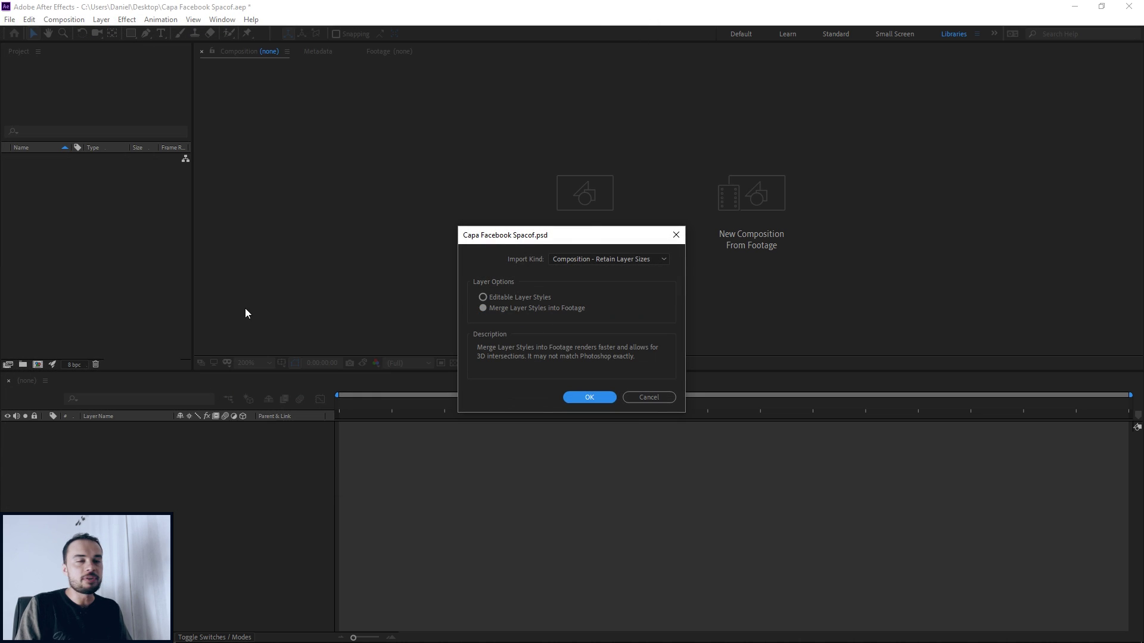
Compare the Editable Layer Styles and Merge Layer Styles into Footage options, and switch the import kind to Footage.
{"action": "mouse_move", "coordinate": [613, 237]}
{"action": "left_mouse_down"}
{"action": "mouse_move", "coordinate": [577, 245]}
{"action": "mouse_move", "coordinate": [577, 226]}
{"action": "mouse_move", "coordinate": [633, 234]}
{"action": "mouse_move", "coordinate": [611, 234]}
{"action": "left_mouse_up"}
{"action": "left_click", "coordinate": [483, 292]}
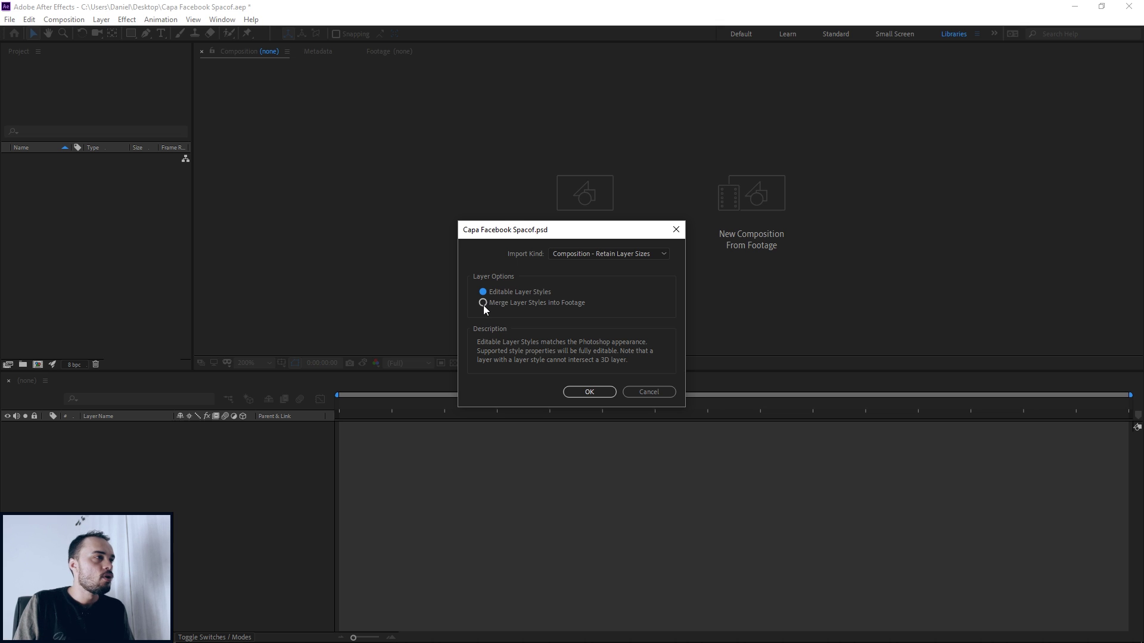
{"action": "left_click", "coordinate": [483, 303]}
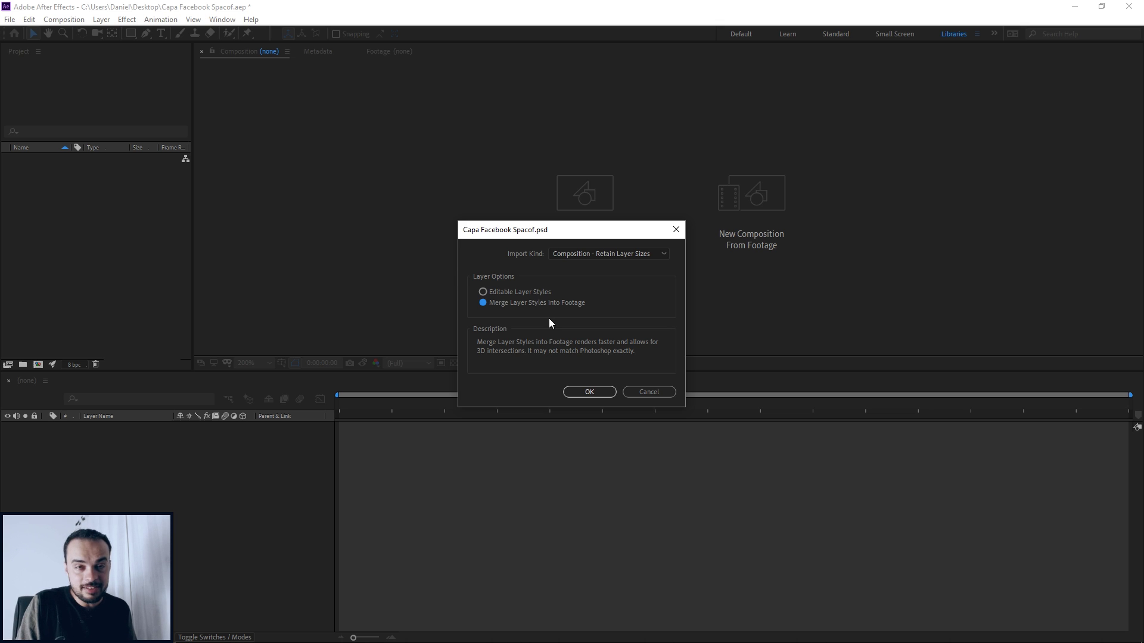
{"action": "left_click", "coordinate": [589, 254]}
{"action": "left_click", "coordinate": [591, 266]}
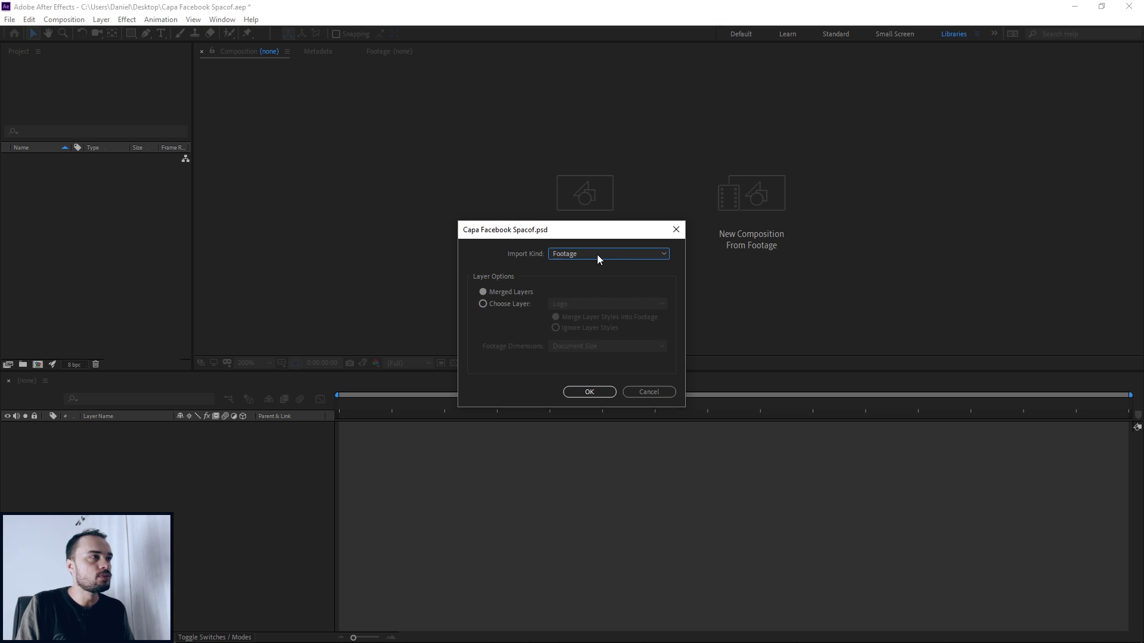
Try the single-layer choices Transparencia and Fundo Cinza for the footage, and return to Merged Layers.
{"action": "left_click", "coordinate": [483, 304]}
{"action": "left_click", "coordinate": [612, 304]}
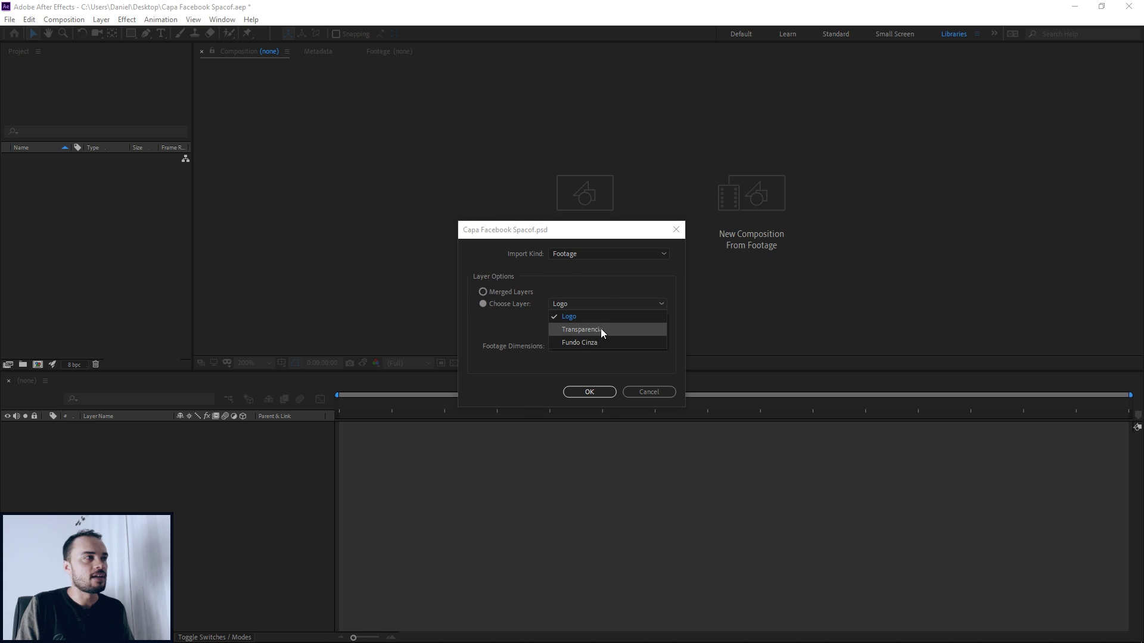
{"action": "left_click", "coordinate": [596, 329]}
{"action": "left_click", "coordinate": [584, 305]}
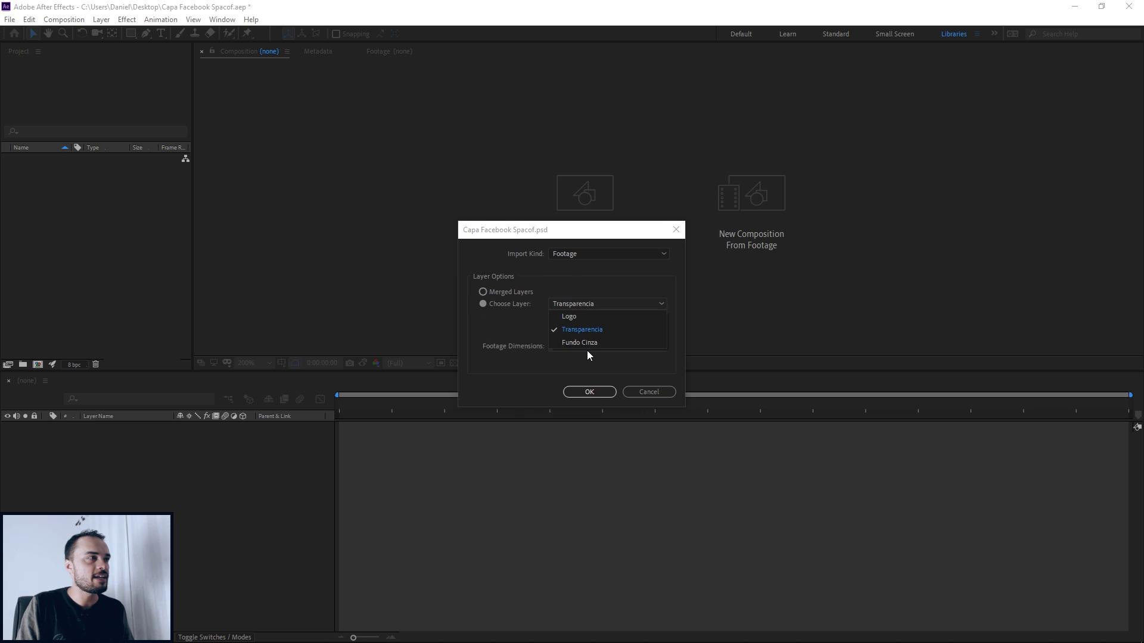
{"action": "left_click", "coordinate": [586, 342]}
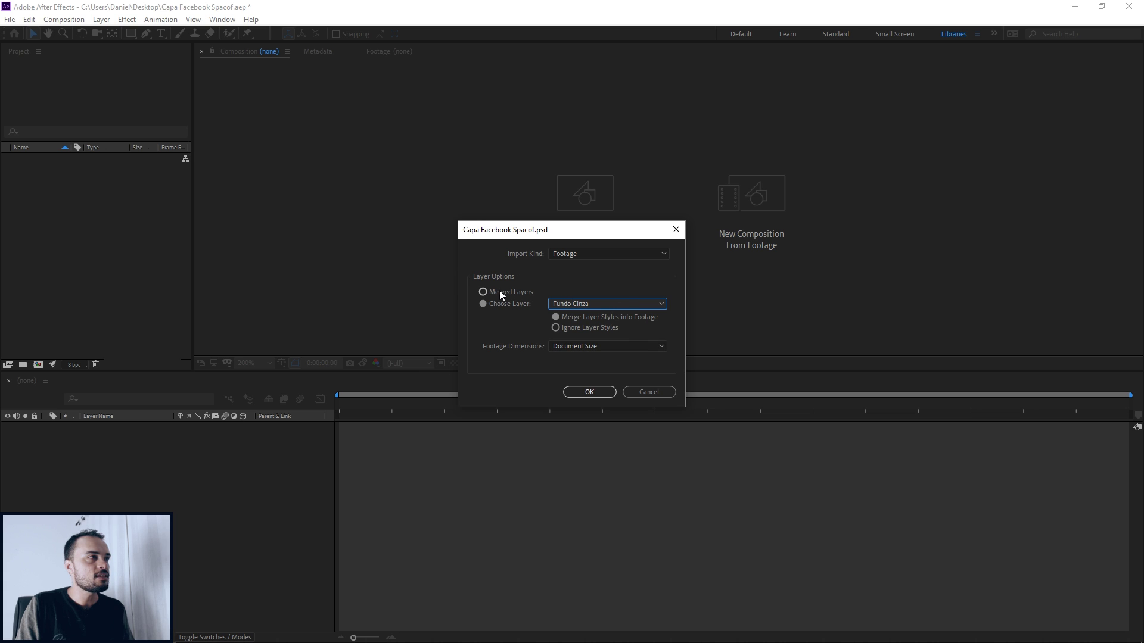
{"action": "left_click", "coordinate": [484, 293]}
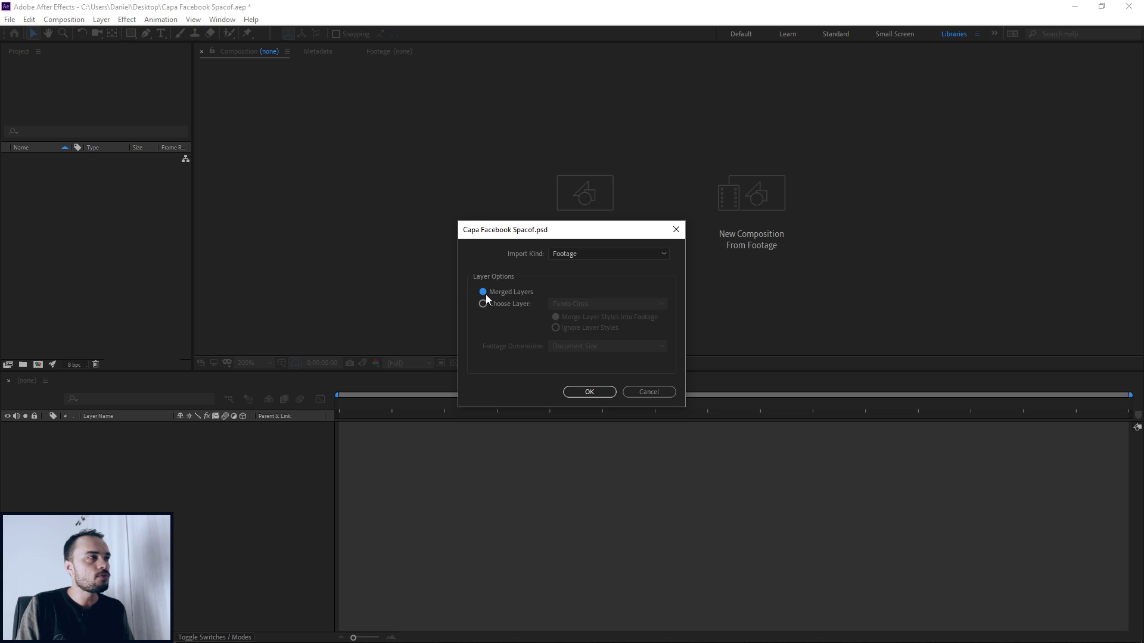
Import the PSD as merged-layer footage and delete it from the project after viewing it.
{"action": "left_click", "coordinate": [589, 392]}
{"action": "double_click", "coordinate": [17, 161]}
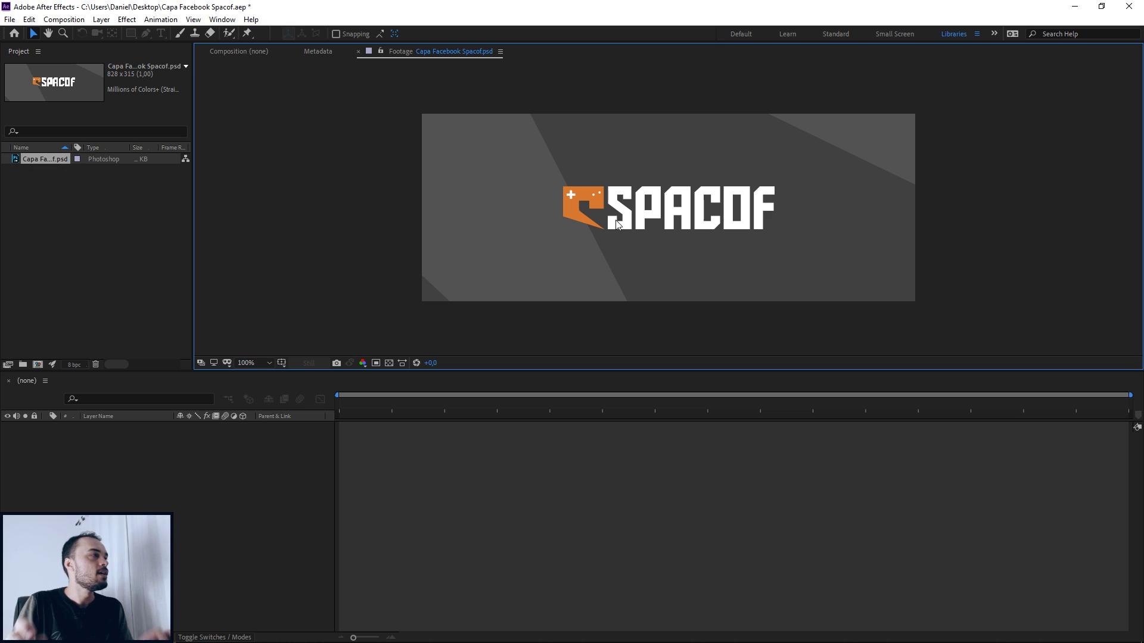
{"action": "key", "text": "Delete"}
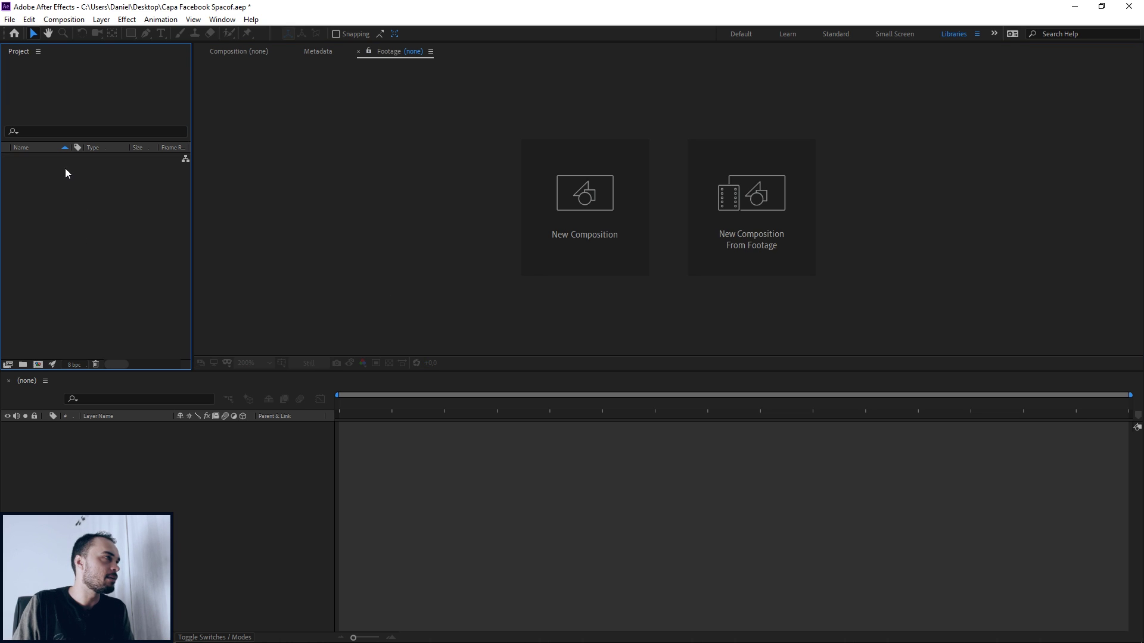
Import Capa Facebook Spacof.psd as a Composition, with layer styles merged into footage.
{"action": "double_click", "coordinate": [65, 167]}
{"action": "left_click", "coordinate": [209, 119]}
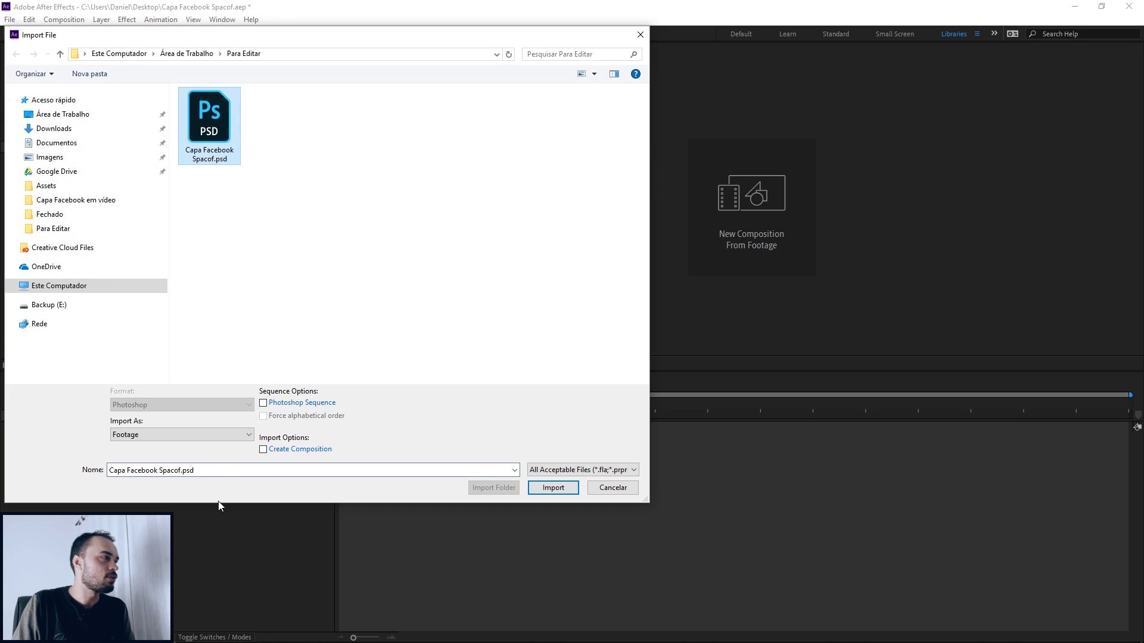
{"action": "left_click", "coordinate": [213, 435]}
{"action": "left_click", "coordinate": [179, 464]}
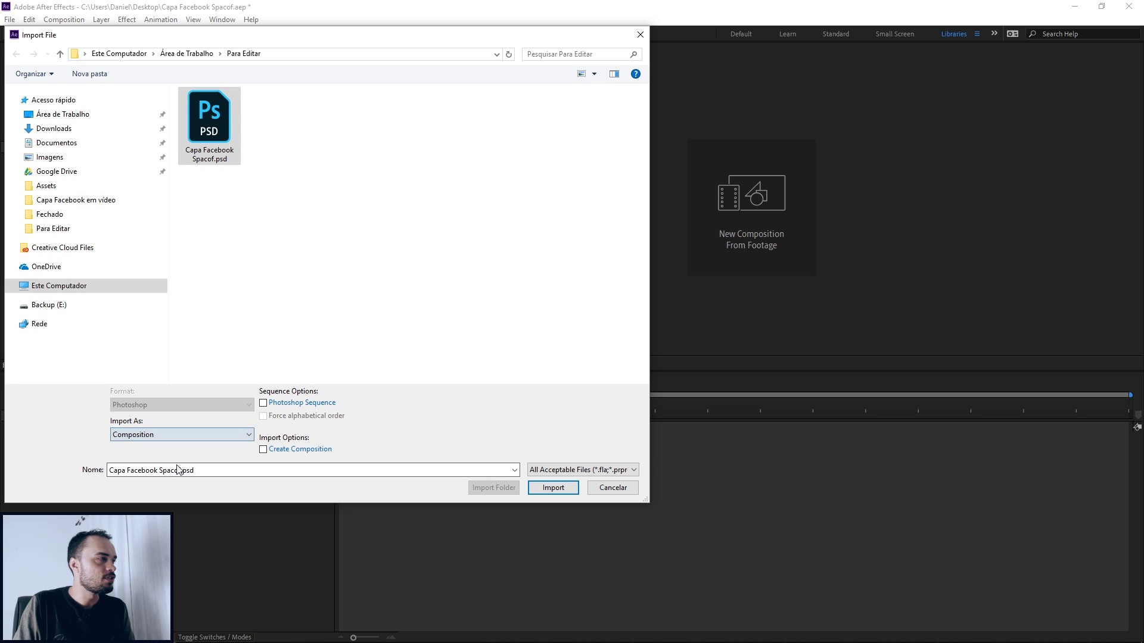
{"action": "left_click", "coordinate": [247, 435]}
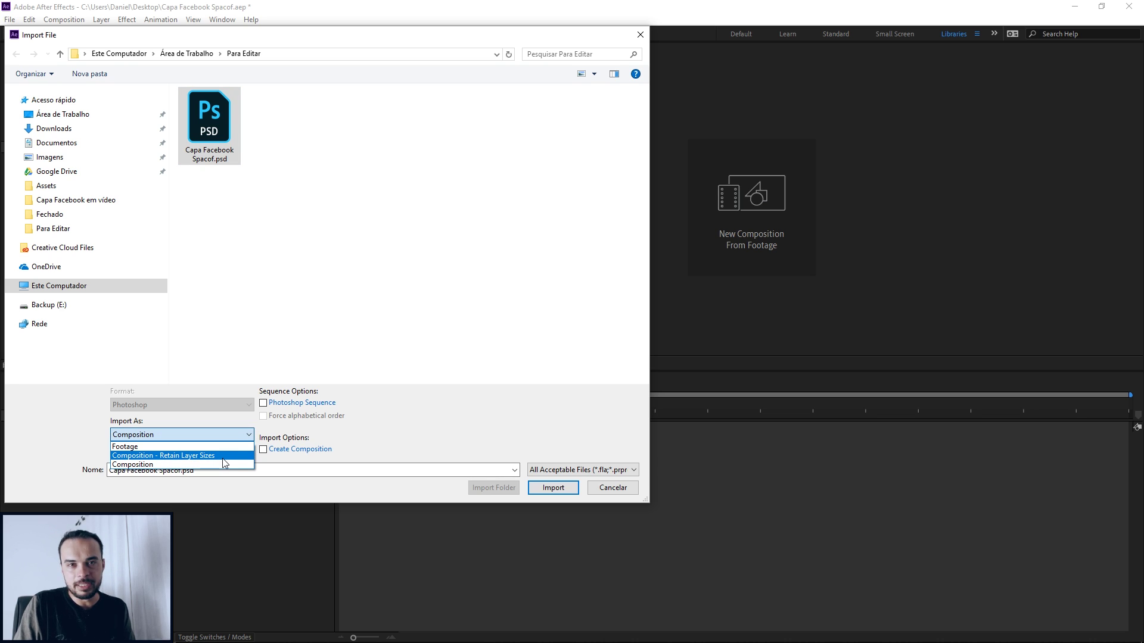
{"action": "left_click", "coordinate": [138, 465]}
{"action": "left_click", "coordinate": [553, 488]}
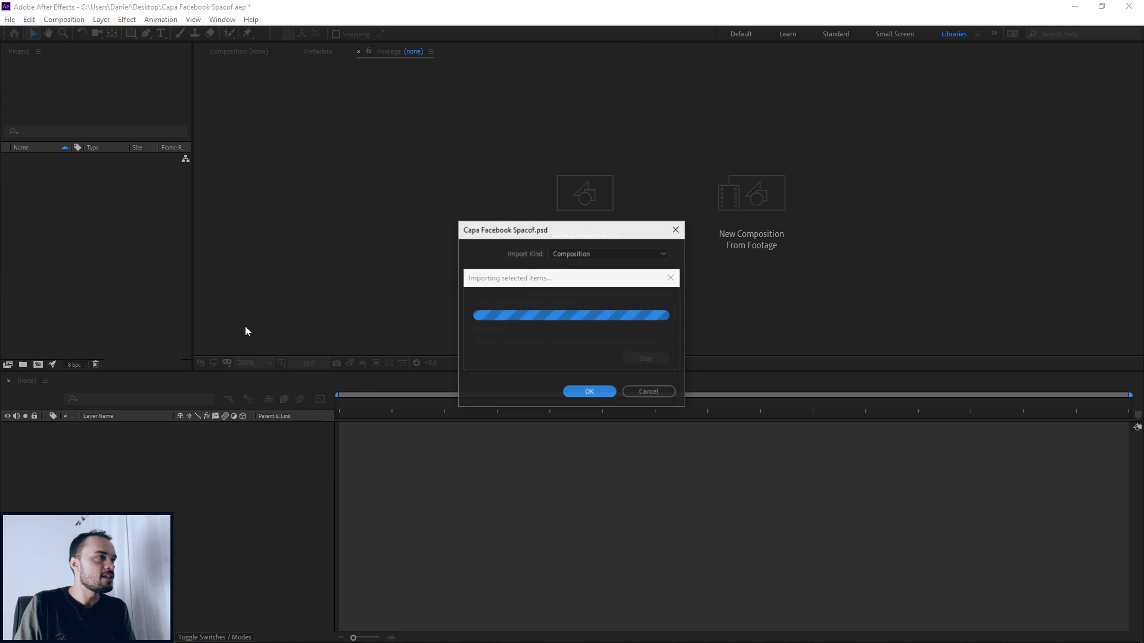
{"action": "left_click", "coordinate": [627, 253]}
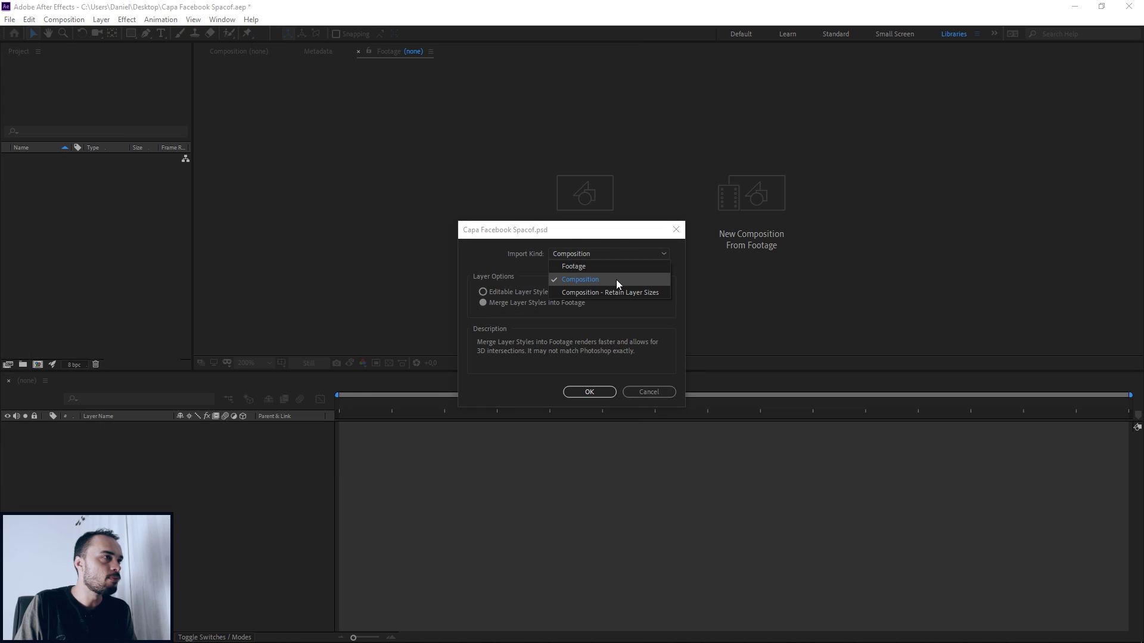
{"action": "left_click", "coordinate": [616, 280]}
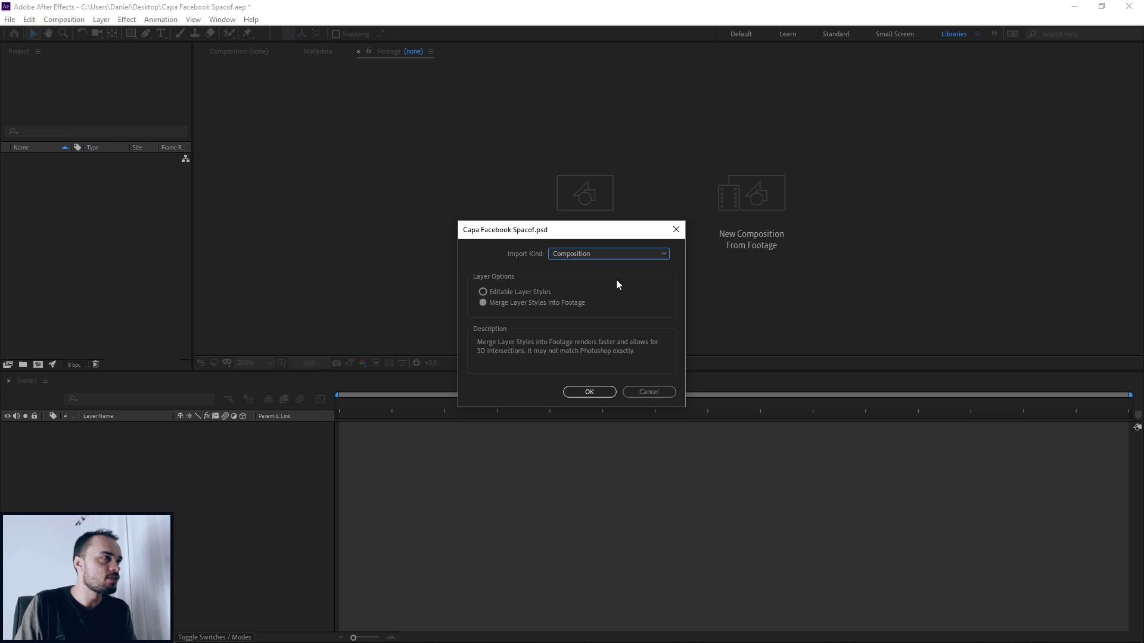
{"action": "left_click", "coordinate": [605, 394]}
Examine the Fundo Cinza, Logo and Transparencia footage thumbnails inside the imported layers folder.
{"action": "left_click", "coordinate": [7, 171]}
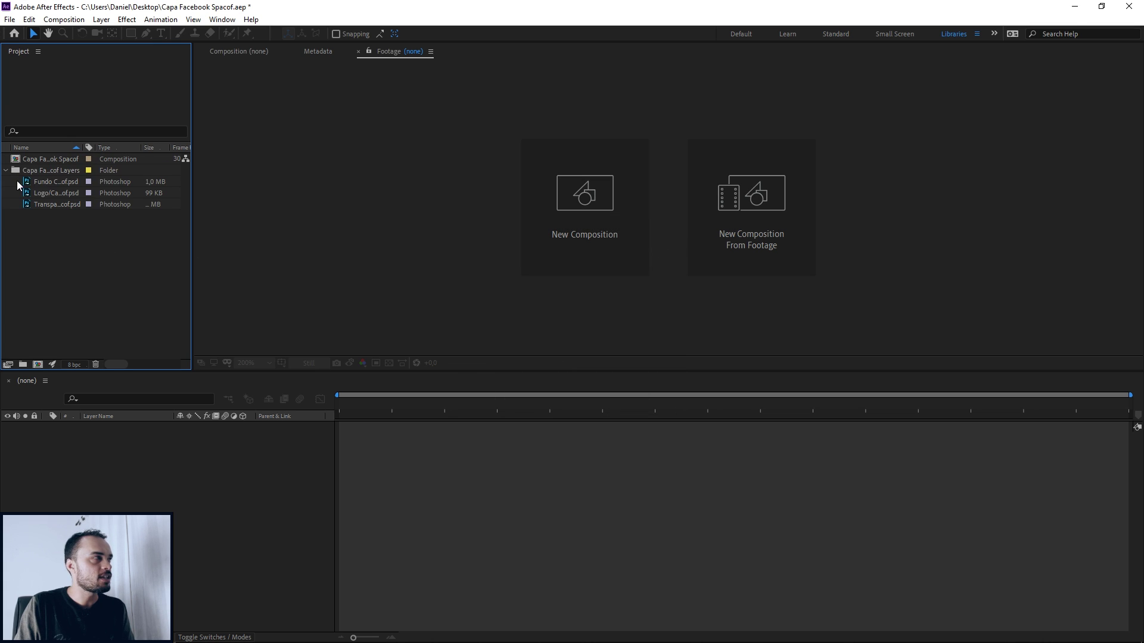
{"action": "left_click", "coordinate": [20, 183]}
{"action": "left_click", "coordinate": [45, 193]}
{"action": "left_click", "coordinate": [51, 204]}
{"action": "left_click", "coordinate": [45, 192]}
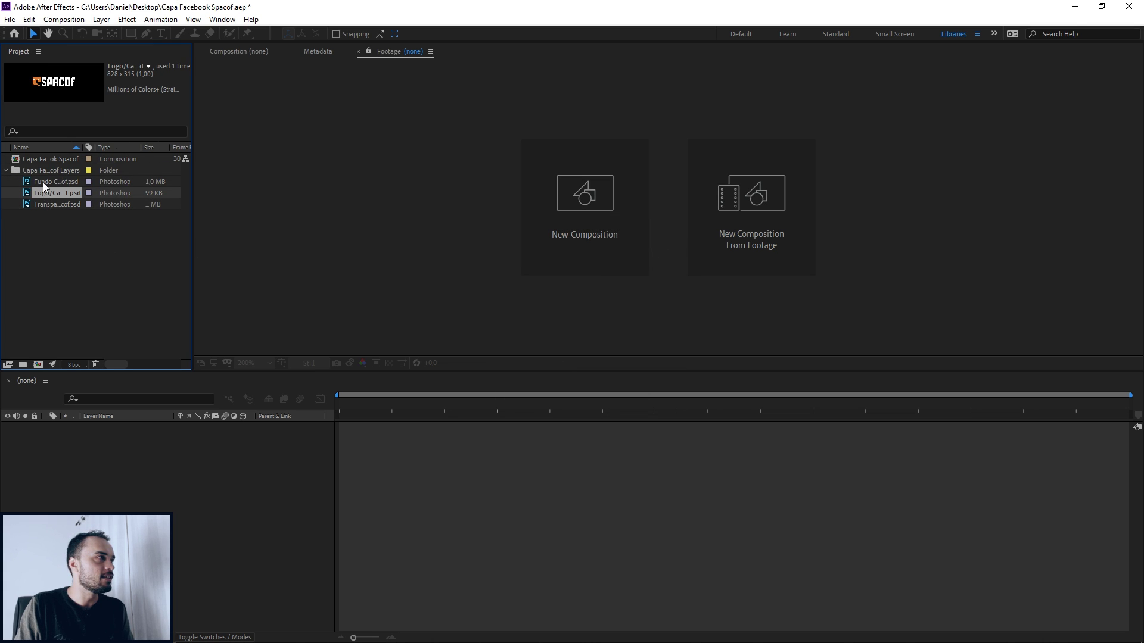
{"action": "left_click", "coordinate": [44, 182]}
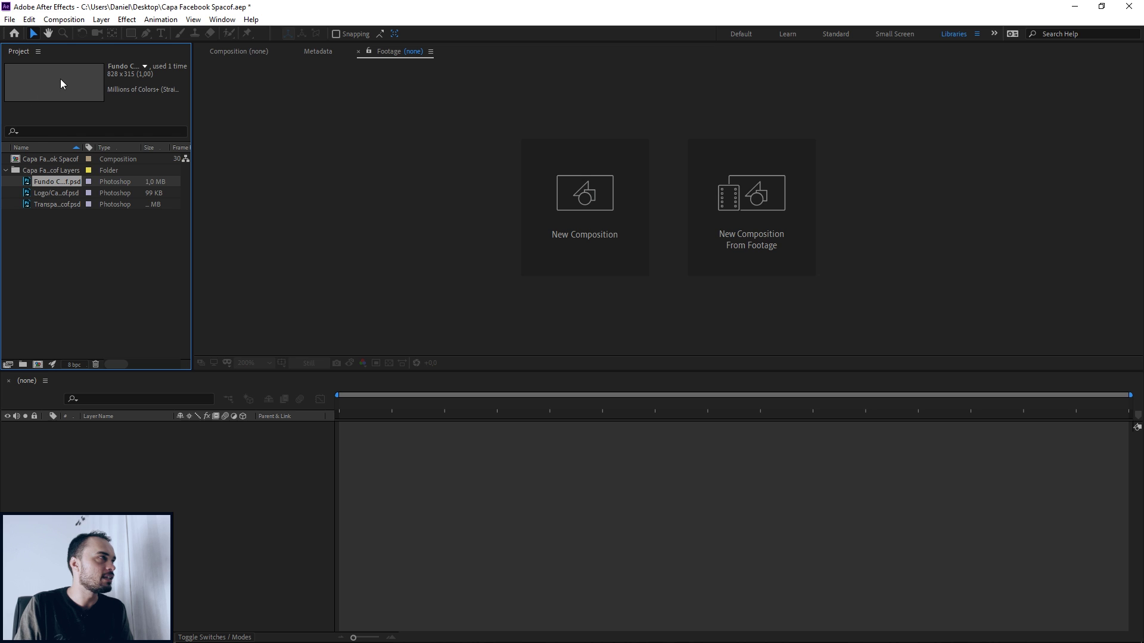
{"action": "left_click", "coordinate": [47, 194]}
{"action": "left_click", "coordinate": [48, 204]}
{"action": "left_click", "coordinate": [6, 171]}
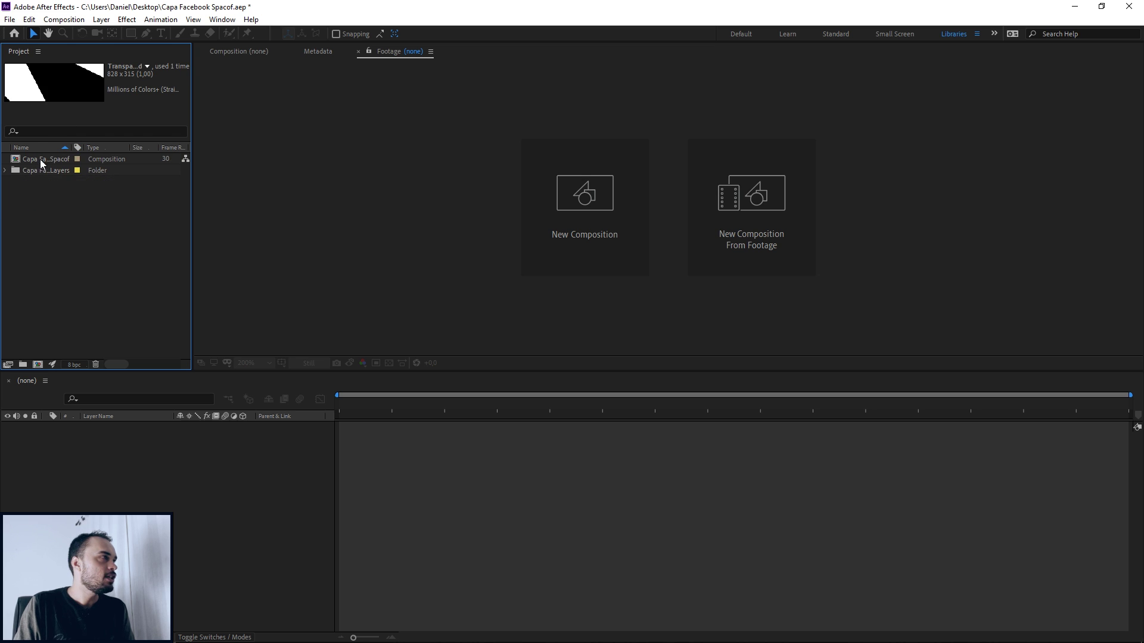
Open the Capa Facebook Spacof composition and select its Logo layer.
{"action": "left_click", "coordinate": [43, 159]}
{"action": "double_click", "coordinate": [43, 159]}
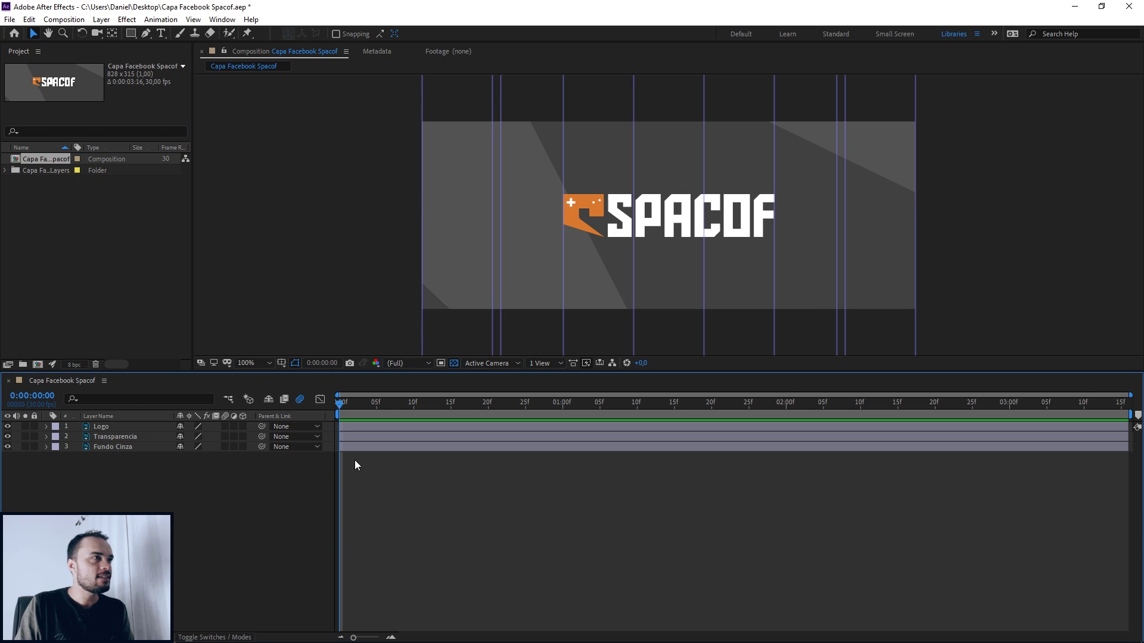
{"action": "left_click", "coordinate": [130, 427]}
Hide the Transparencia and Fundo Cinza layers, and toggle the transparency grid behind the Logo, leaving it off.
{"action": "left_click", "coordinate": [7, 437]}
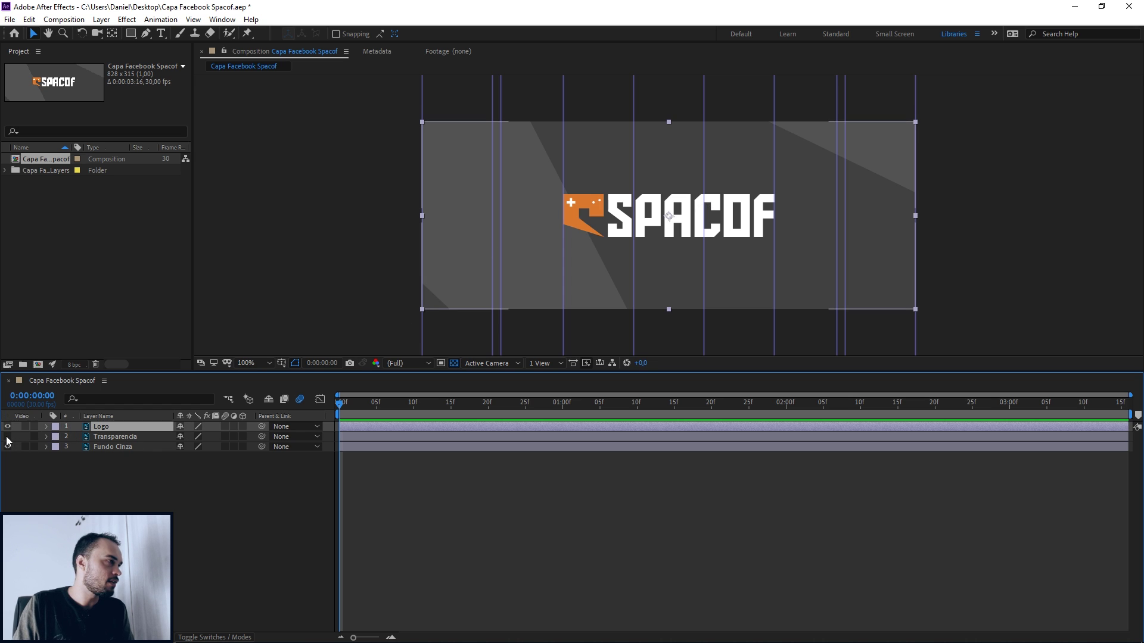
{"action": "left_click", "coordinate": [7, 447]}
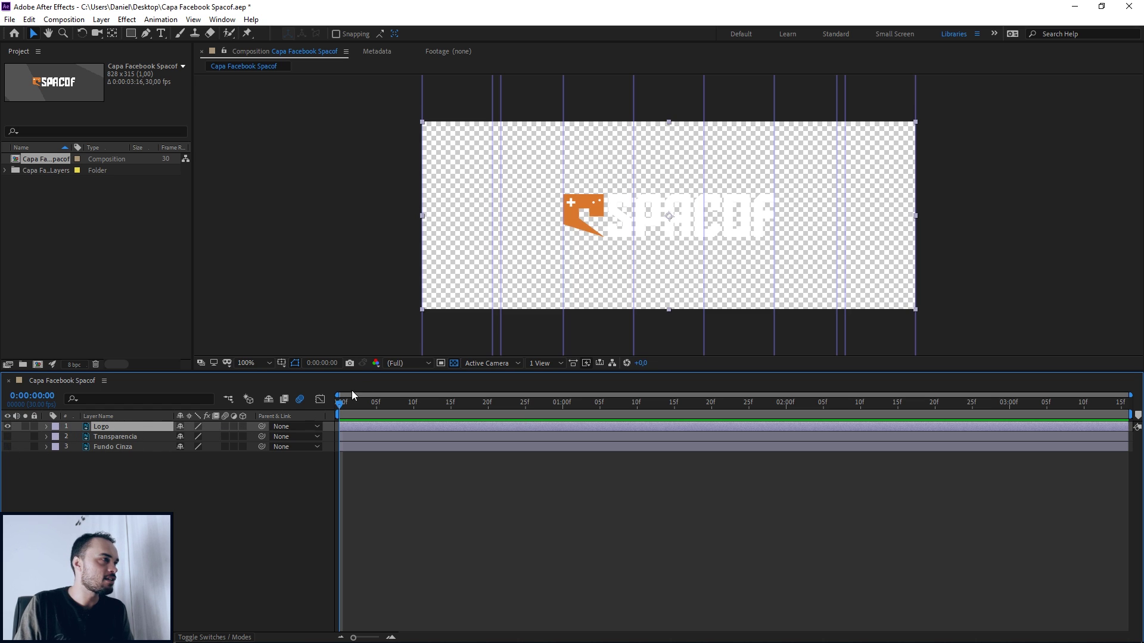
{"action": "left_click", "coordinate": [452, 364]}
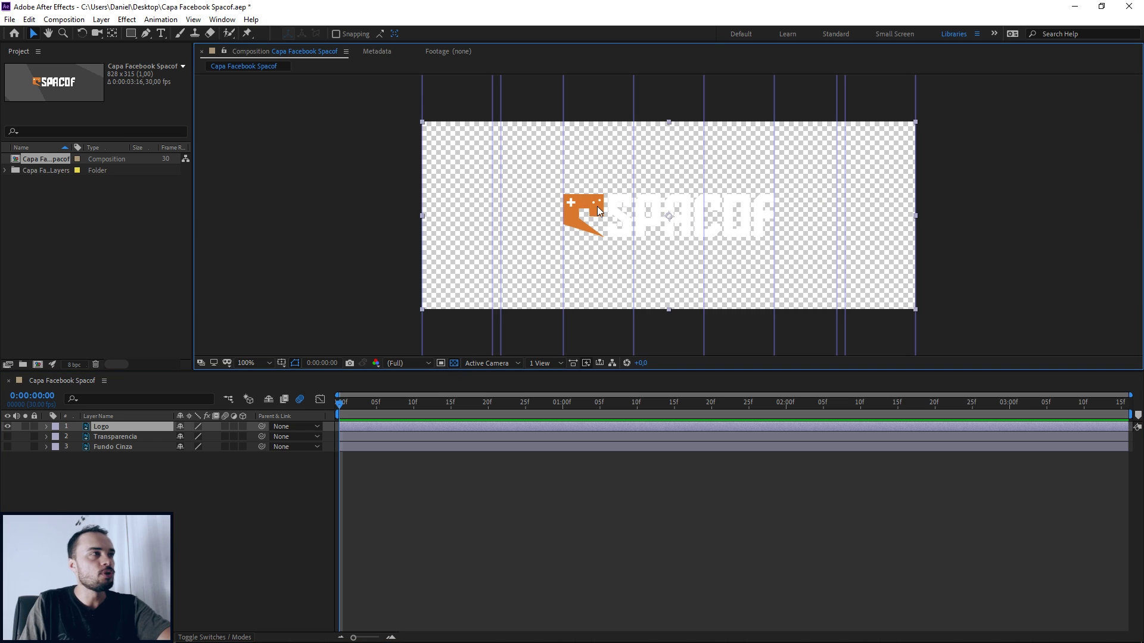
{"action": "left_click", "coordinate": [454, 363]}
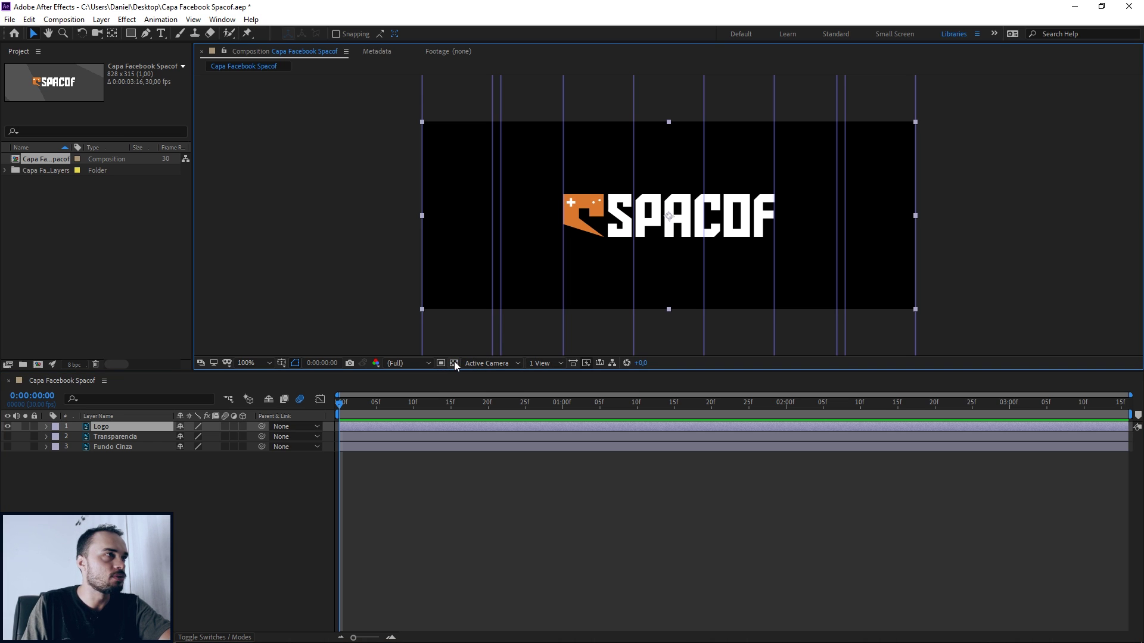
{"action": "left_click", "coordinate": [454, 362]}
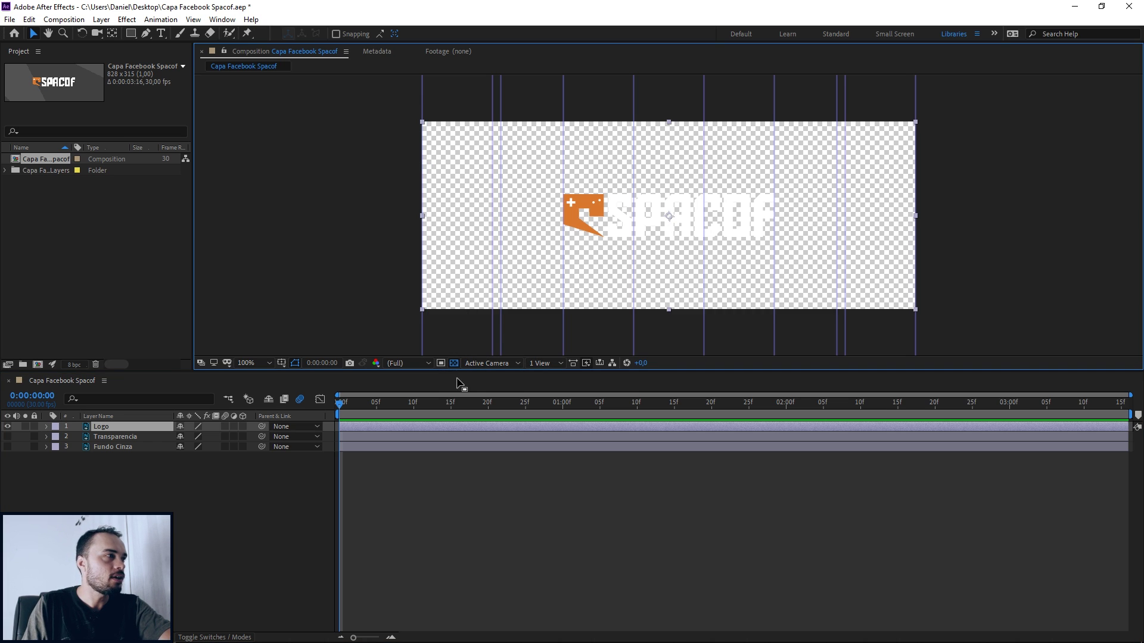
{"action": "left_click", "coordinate": [454, 363]}
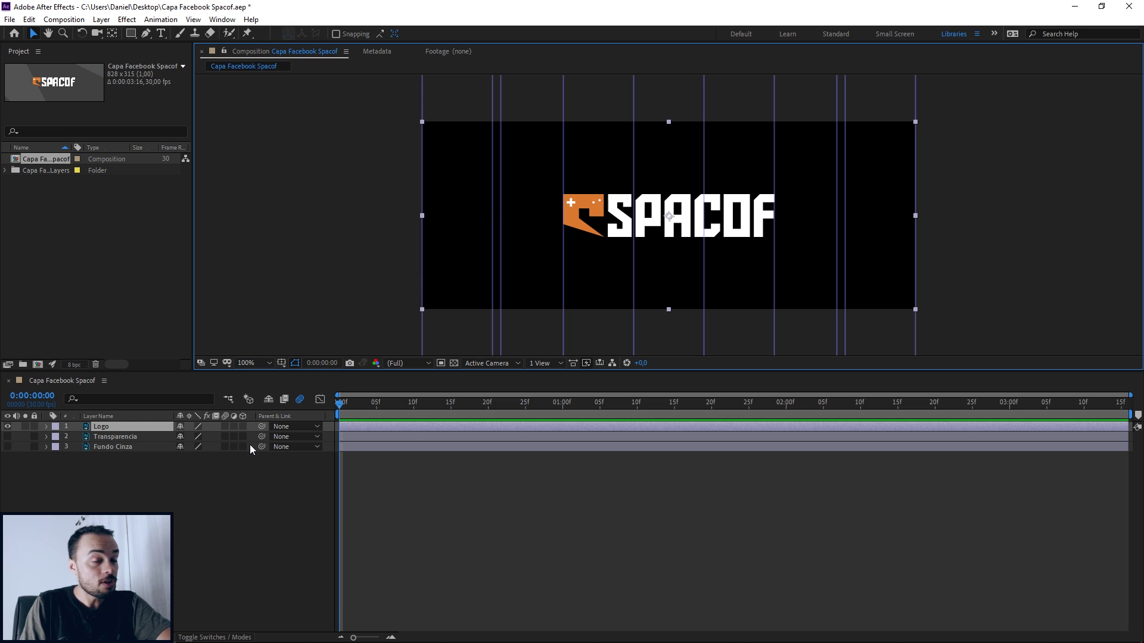
Show the Transparencia and Fundo Cinza layers again and select Transparencia.
{"action": "left_click", "coordinate": [7, 437]}
{"action": "left_click", "coordinate": [8, 447]}
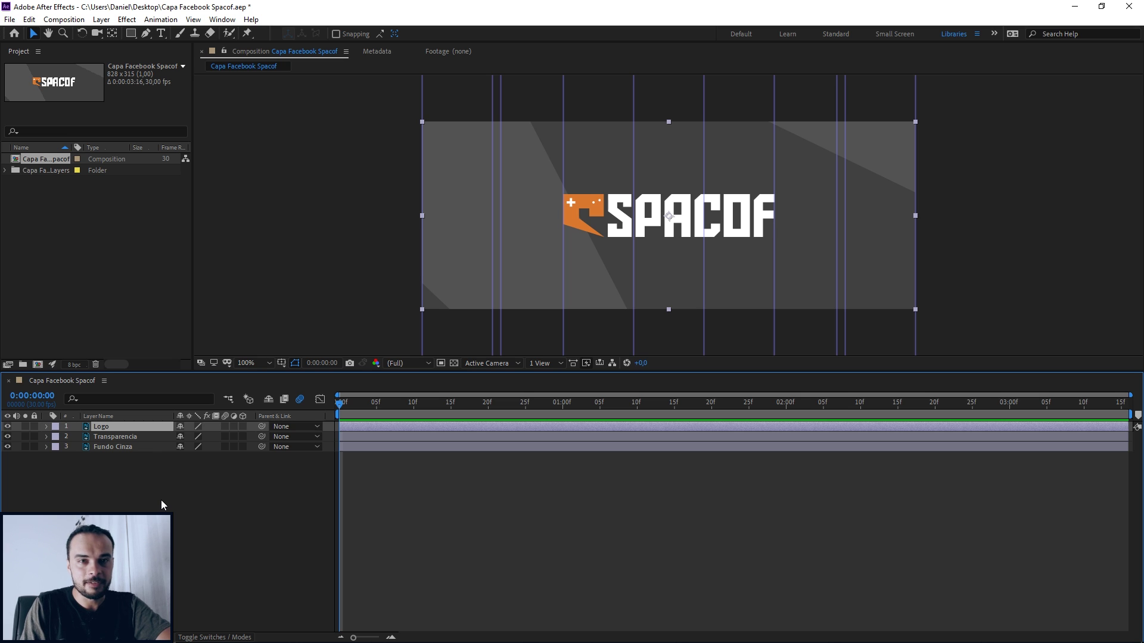
{"action": "left_click", "coordinate": [143, 438]}
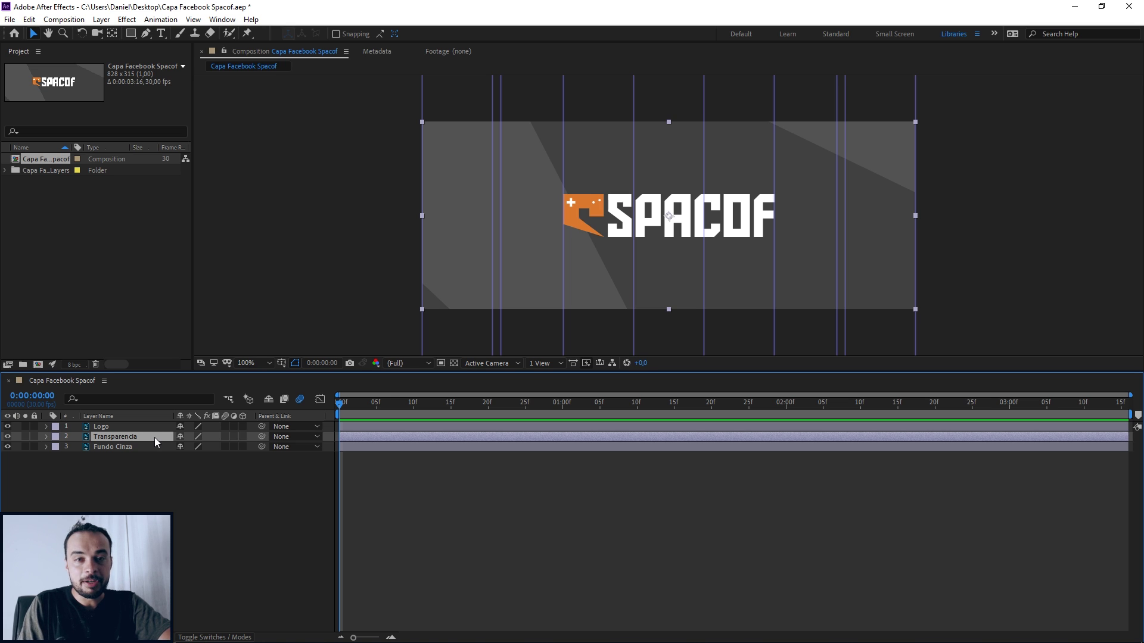
Expand the Transparencia layer's Transform properties, shift its position to about 485, 95,5 and collapse the layer.
{"action": "left_click", "coordinate": [45, 437]}
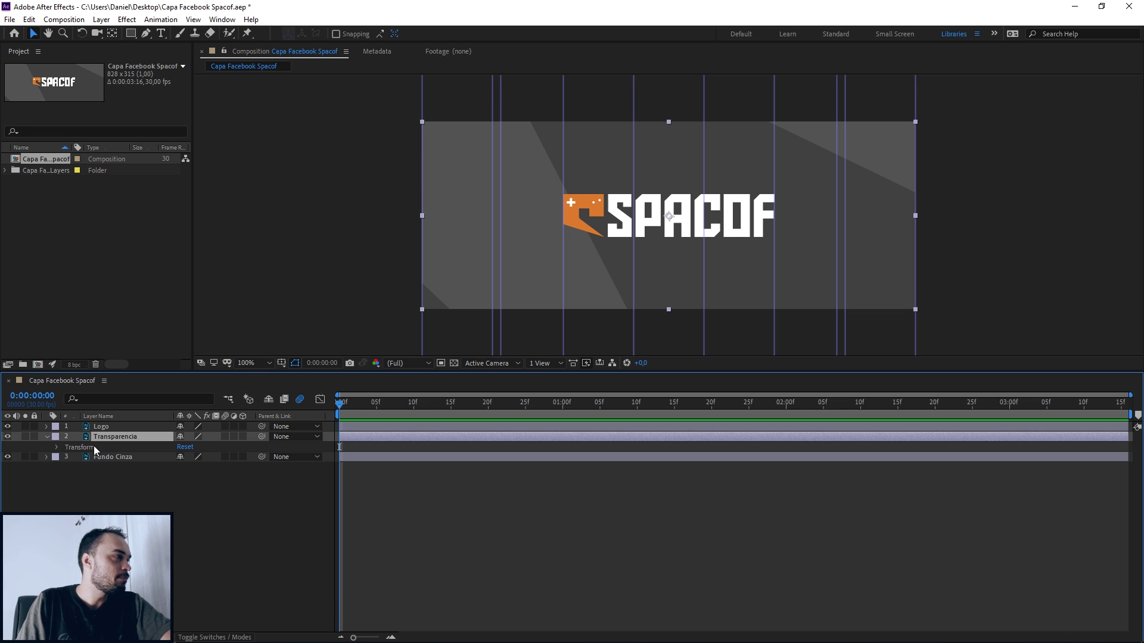
{"action": "left_click", "coordinate": [56, 447]}
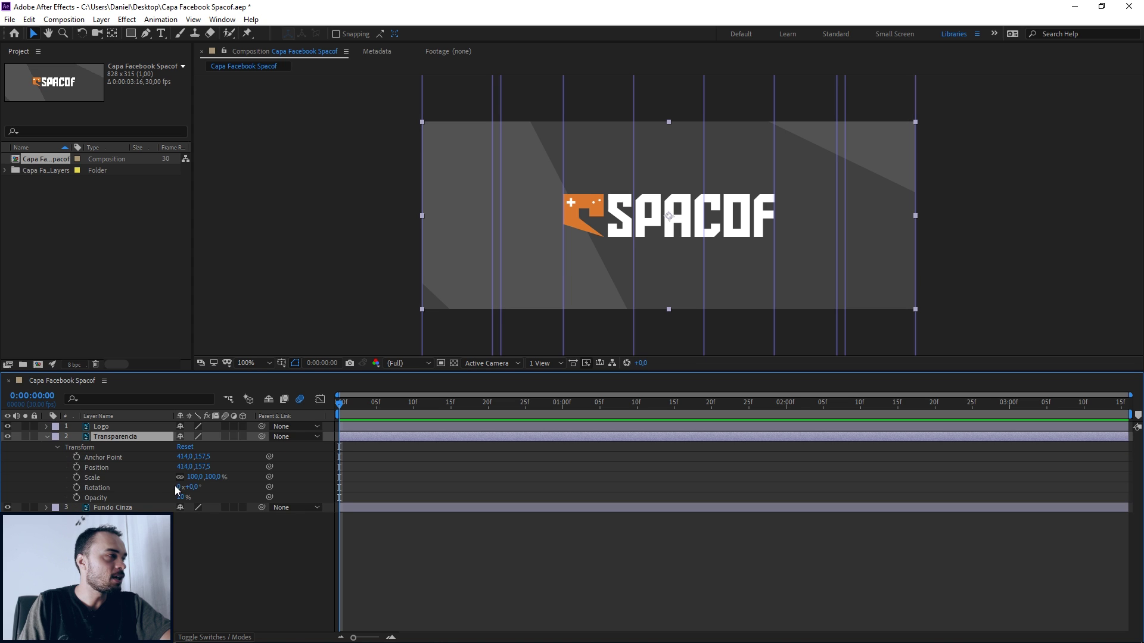
{"action": "mouse_move", "coordinate": [183, 466]}
{"action": "left_mouse_down"}
{"action": "mouse_move", "coordinate": [227, 467]}
{"action": "mouse_move", "coordinate": [166, 467]}
{"action": "left_mouse_up"}
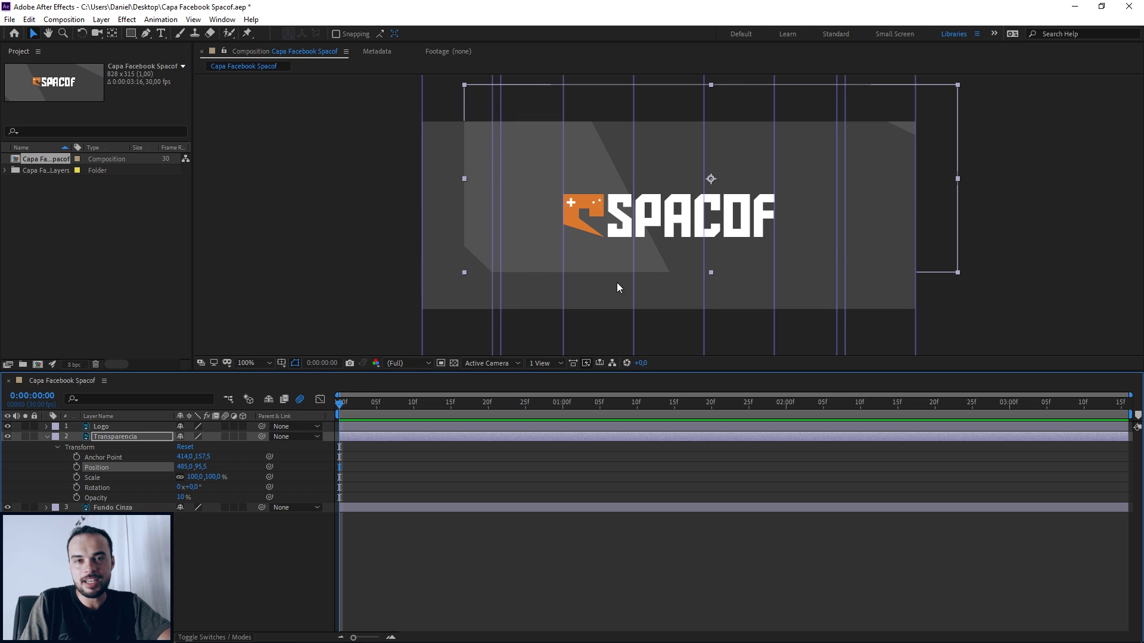
{"action": "left_click", "coordinate": [47, 436]}
Delete the Capa Facebook Spacof composition and its imported layers folder from the project.
{"action": "left_click", "coordinate": [81, 256]}
{"action": "left_click", "coordinate": [44, 159]}
{"action": "key", "text": "Delete"}
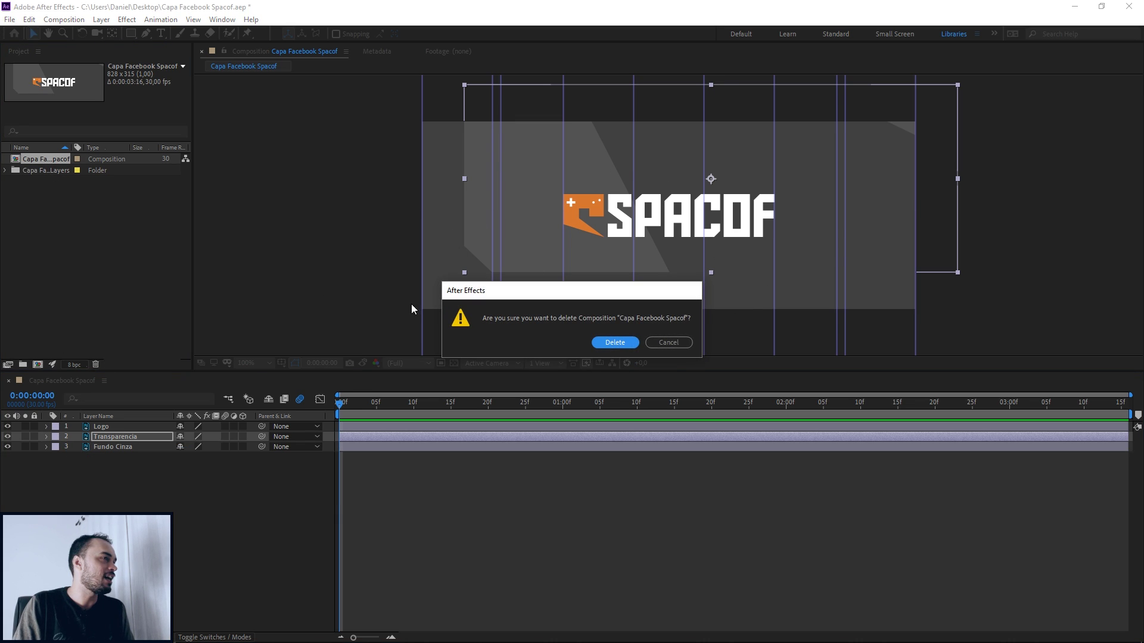
{"action": "left_click", "coordinate": [625, 343]}
{"action": "key", "text": "Delete"}
{"action": "left_click", "coordinate": [618, 344]}
Import Capa Facebook Spacof.psd as Composition - Retain Layer Sizes with layer styles merged into footage.
{"action": "double_click", "coordinate": [145, 192]}
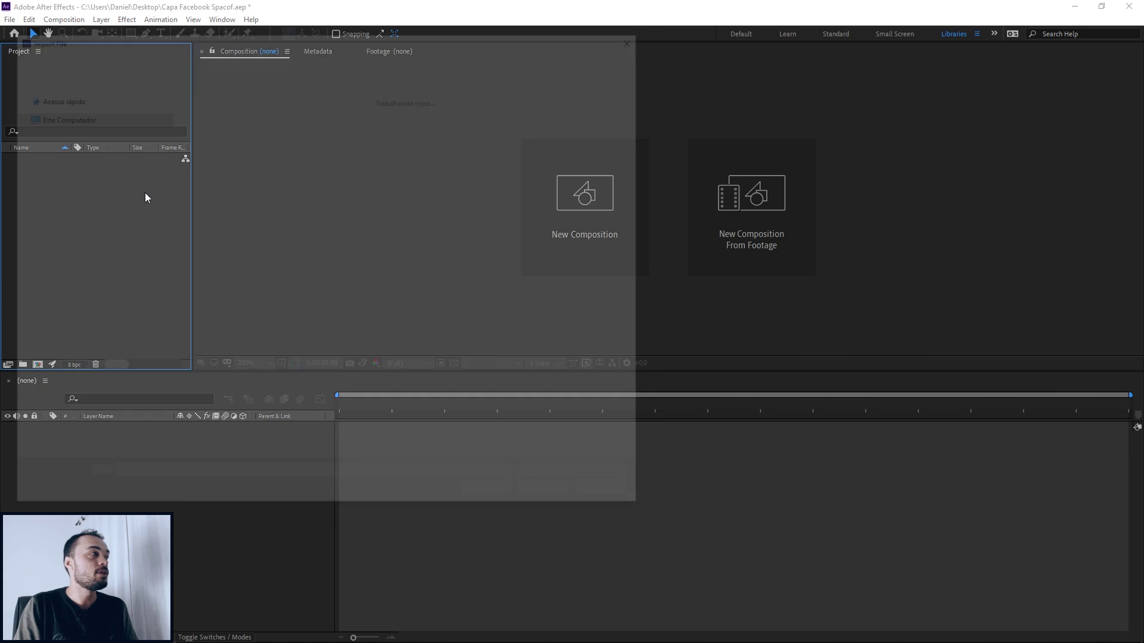
{"action": "left_click", "coordinate": [221, 115]}
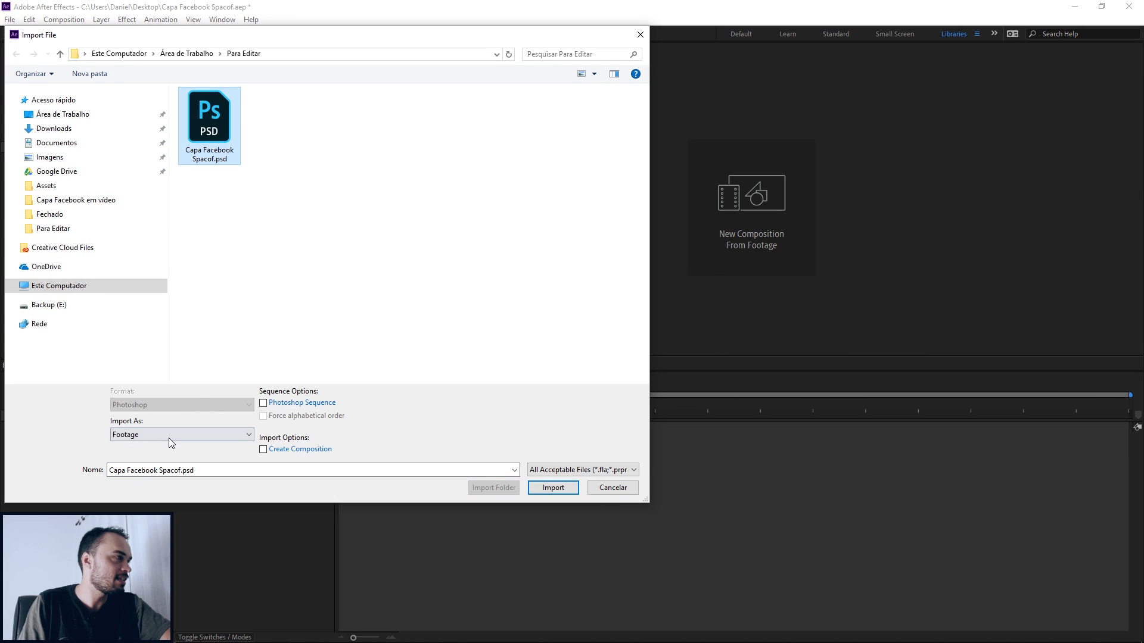
{"action": "left_click", "coordinate": [145, 435]}
{"action": "left_click", "coordinate": [145, 456]}
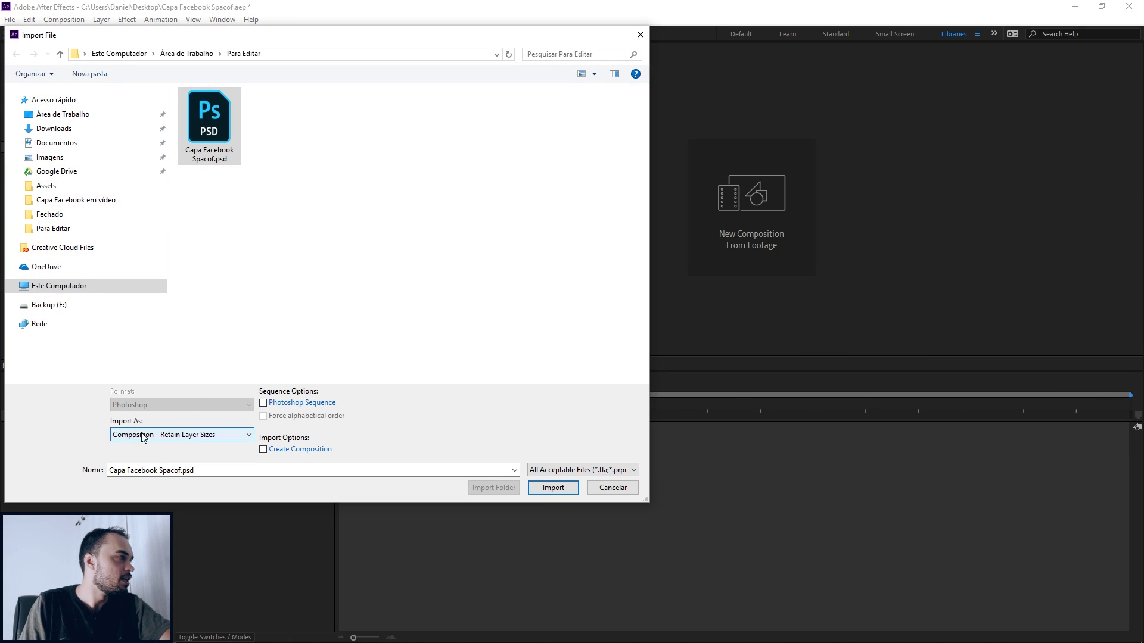
{"action": "left_click", "coordinate": [547, 491]}
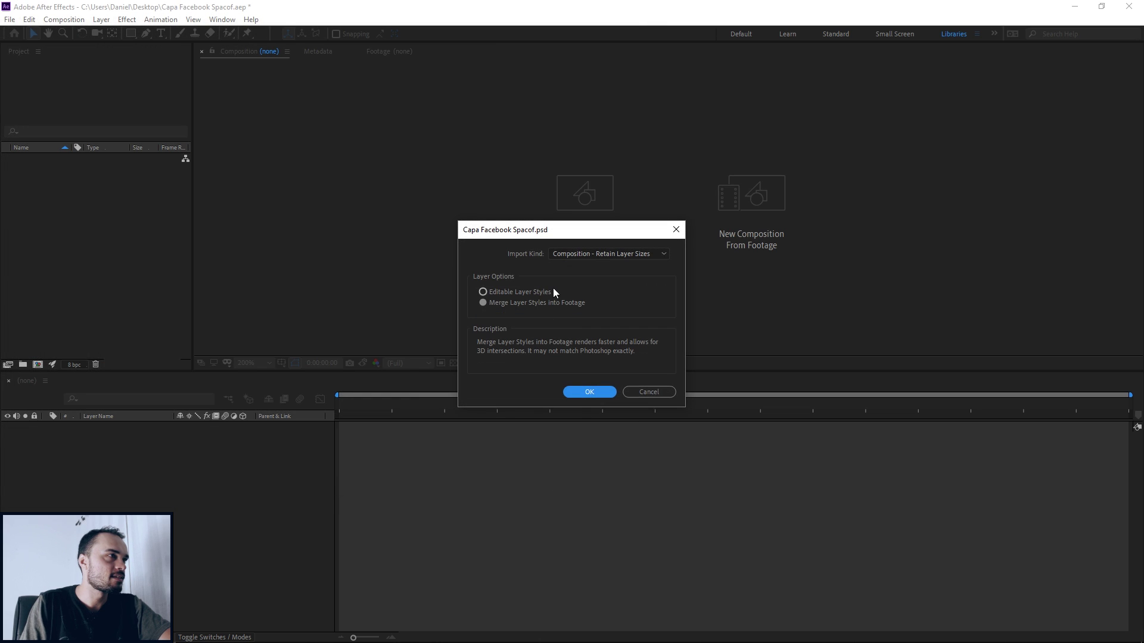
{"action": "left_click", "coordinate": [608, 254]}
{"action": "left_click", "coordinate": [611, 292]}
{"action": "left_click", "coordinate": [587, 392]}
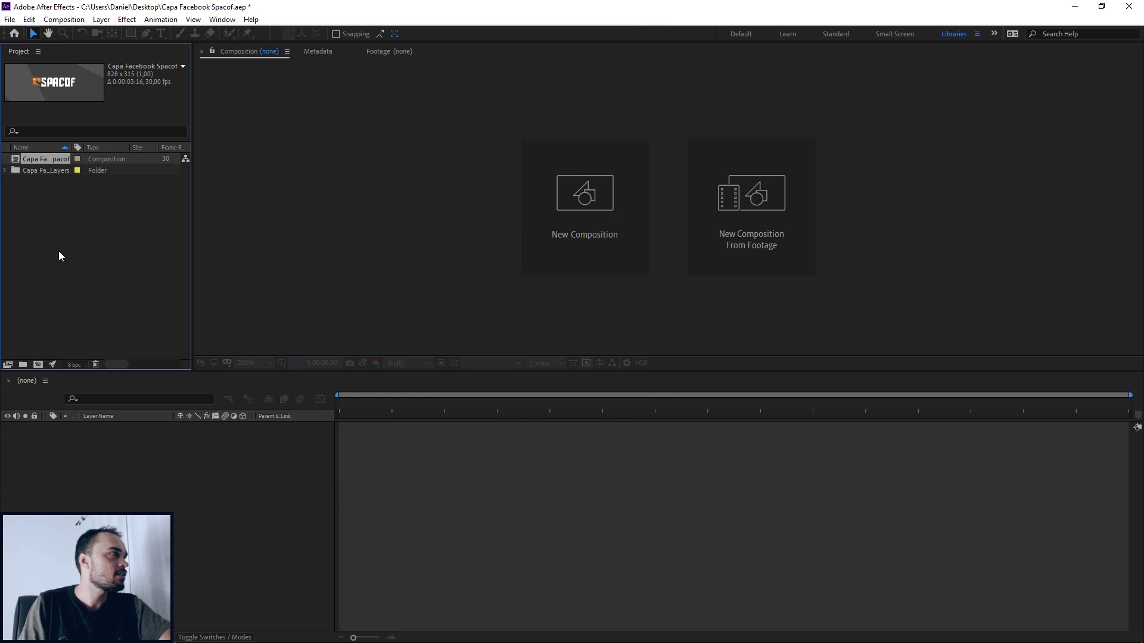
Look inside the imported layers folder, close it and open the Capa Facebook Spacof composition.
{"action": "left_click", "coordinate": [31, 230]}
{"action": "left_click", "coordinate": [6, 171]}
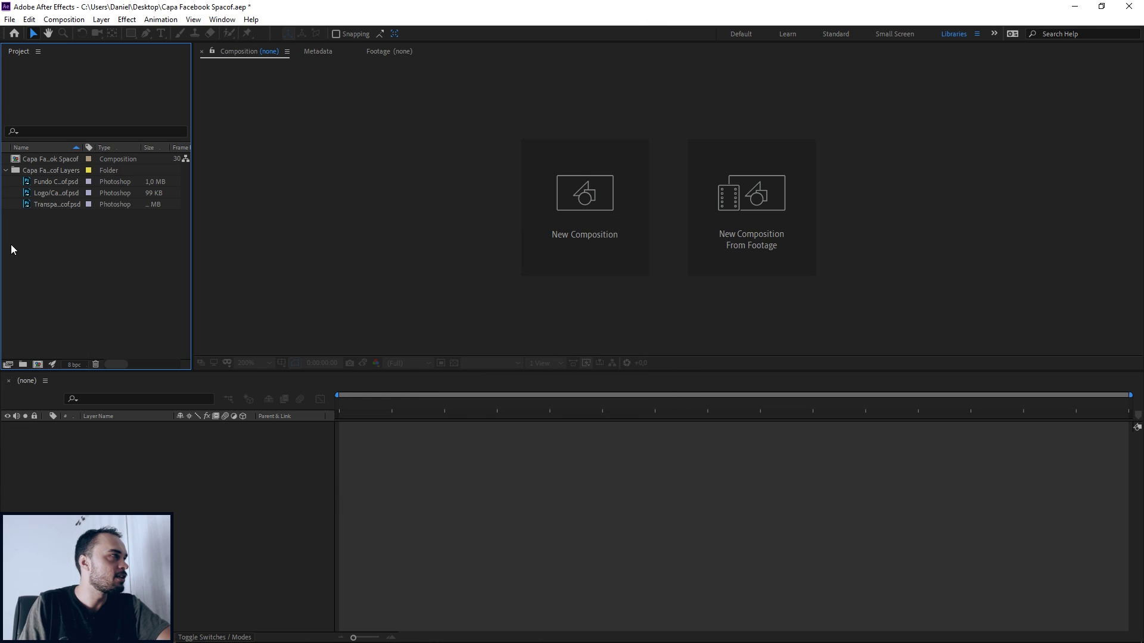
{"action": "left_click", "coordinate": [5, 171]}
{"action": "left_click", "coordinate": [41, 160]}
{"action": "double_click", "coordinate": [42, 160]}
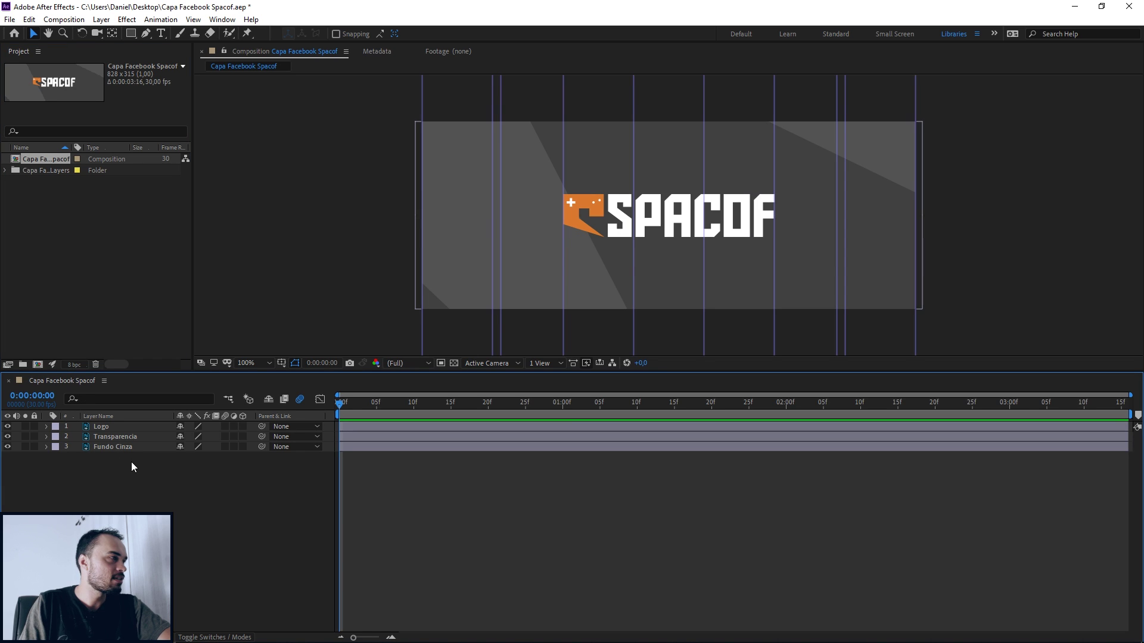
Compare the bounds of the Logo and Transparencia layers and expand Transparencia's Transform properties.
{"action": "left_click", "coordinate": [140, 437]}
{"action": "left_click", "coordinate": [46, 436]}
{"action": "left_click", "coordinate": [135, 425]}
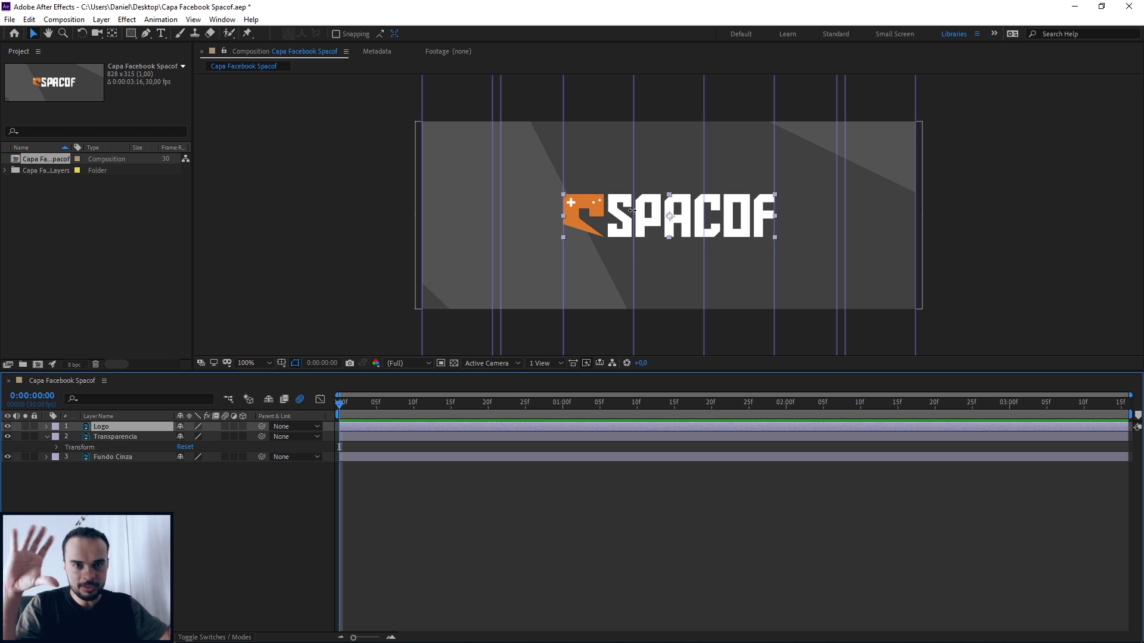
{"action": "left_click", "coordinate": [142, 437]}
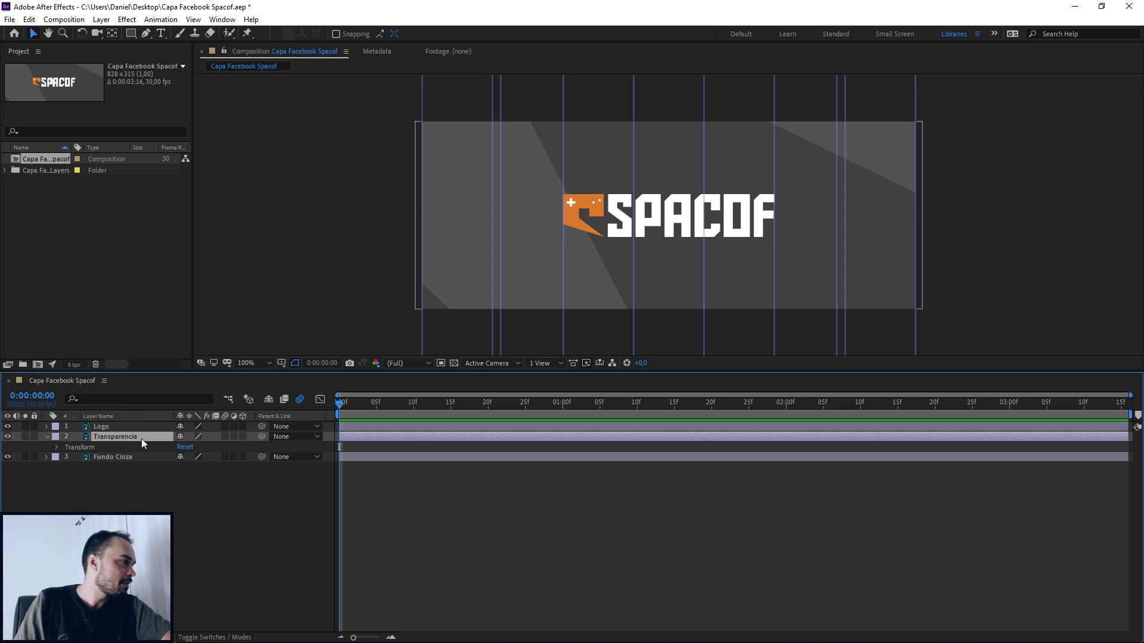
{"action": "left_click", "coordinate": [57, 447]}
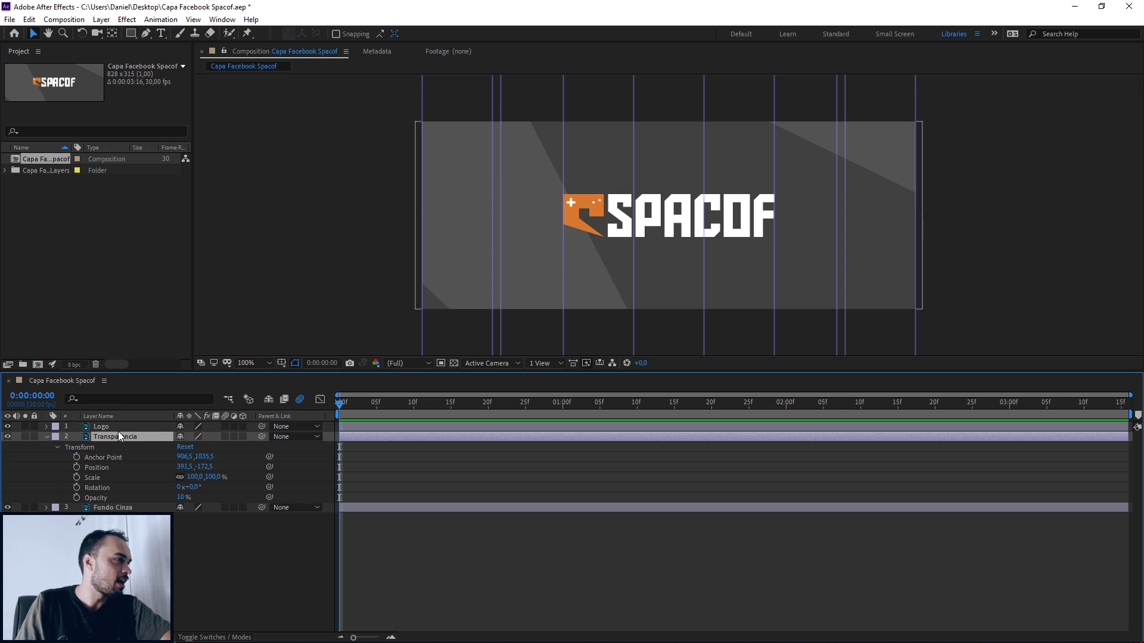
Try moving the Transparencia layer to about 792,5, -172,5 and on to about 354, -36,5.
{"action": "left_click_drag", "start_coordinate": [189, 469], "coordinate": [409, 452]}
{"action": "scroll", "coordinate": [677, 214], "scroll_direction": "down", "scroll_amount": 4}
{"action": "scroll", "coordinate": [673, 212], "scroll_direction": "up", "scroll_amount": 1}
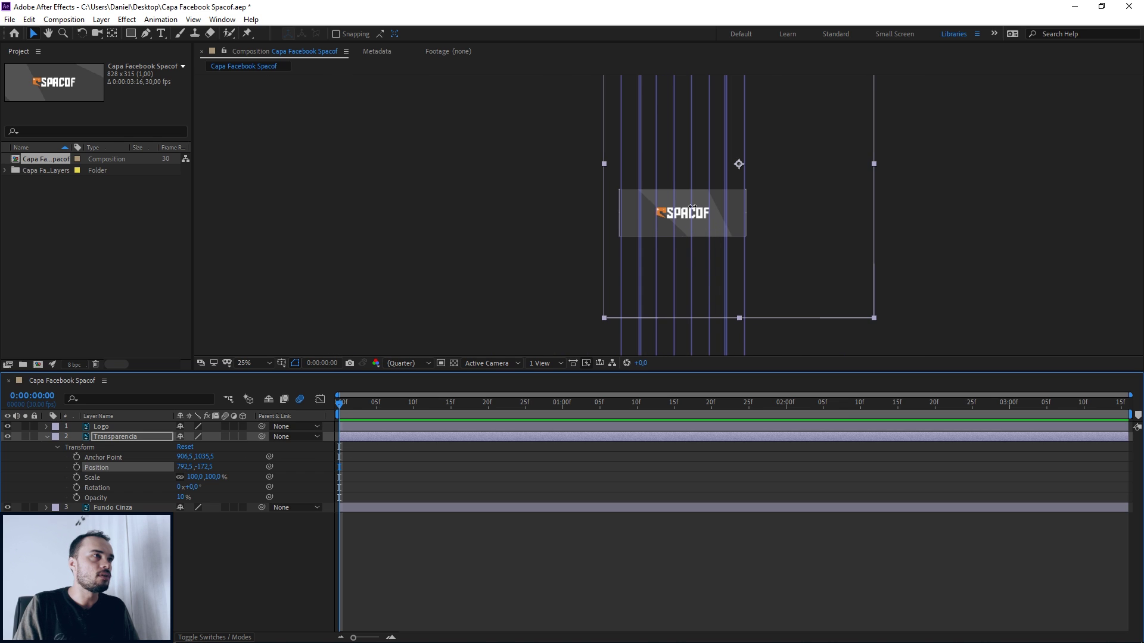
{"action": "scroll", "coordinate": [692, 206], "scroll_direction": "down", "scroll_amount": 1}
{"action": "left_click_drag", "start_coordinate": [749, 175], "coordinate": [706, 182]}
{"action": "scroll", "coordinate": [714, 194], "scroll_direction": "up", "scroll_amount": 2}
{"action": "scroll", "coordinate": [713, 194], "scroll_direction": "up", "scroll_amount": 6}
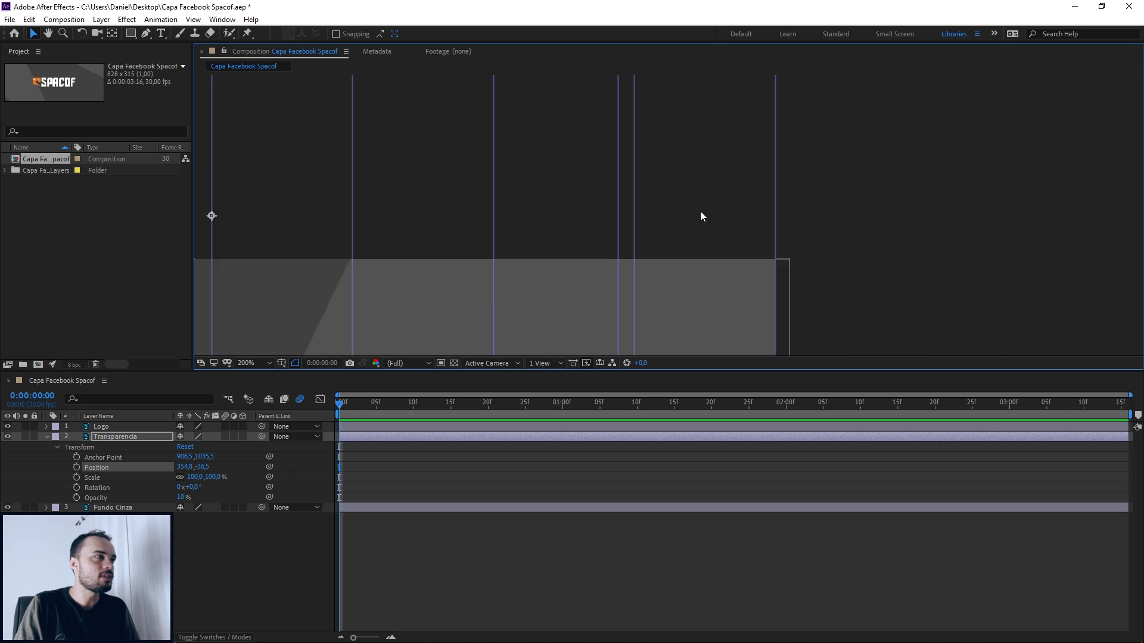
{"action": "scroll", "coordinate": [632, 255], "scroll_direction": "down", "scroll_amount": 6}
{"action": "scroll", "coordinate": [567, 293], "scroll_direction": "up", "scroll_amount": 2}
Undo both moves of the Transparencia layer and fit the composition in the viewer.
{"action": "key", "text": "ctrl+z"}
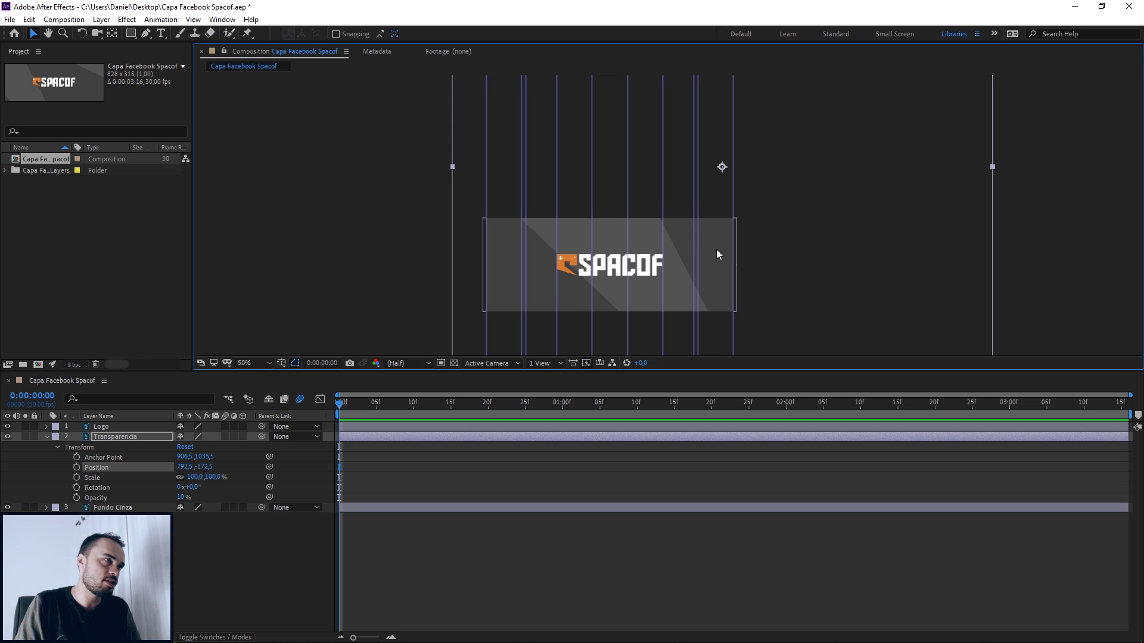
{"action": "key", "text": "ctrl+z"}
{"action": "scroll", "coordinate": [601, 278], "scroll_direction": "up", "scroll_amount": 1}
{"action": "scroll", "coordinate": [602, 278], "scroll_direction": "up", "scroll_amount": 1}
{"action": "scroll", "coordinate": [583, 262], "scroll_direction": "down", "scroll_amount": 2}
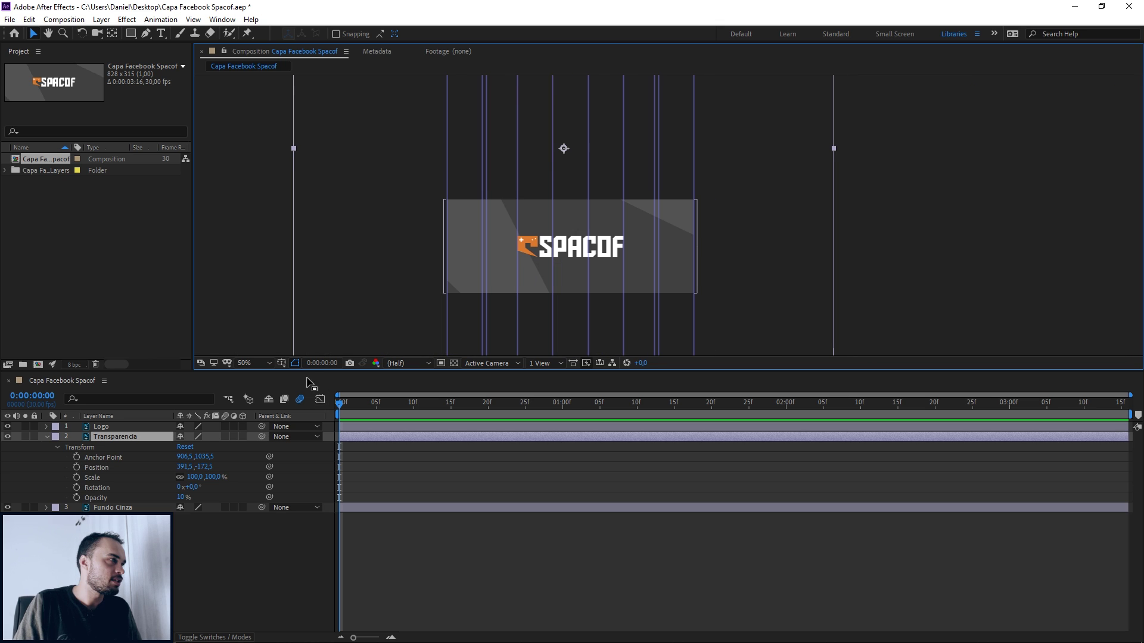
{"action": "left_click", "coordinate": [253, 363]}
{"action": "left_click", "coordinate": [260, 381]}
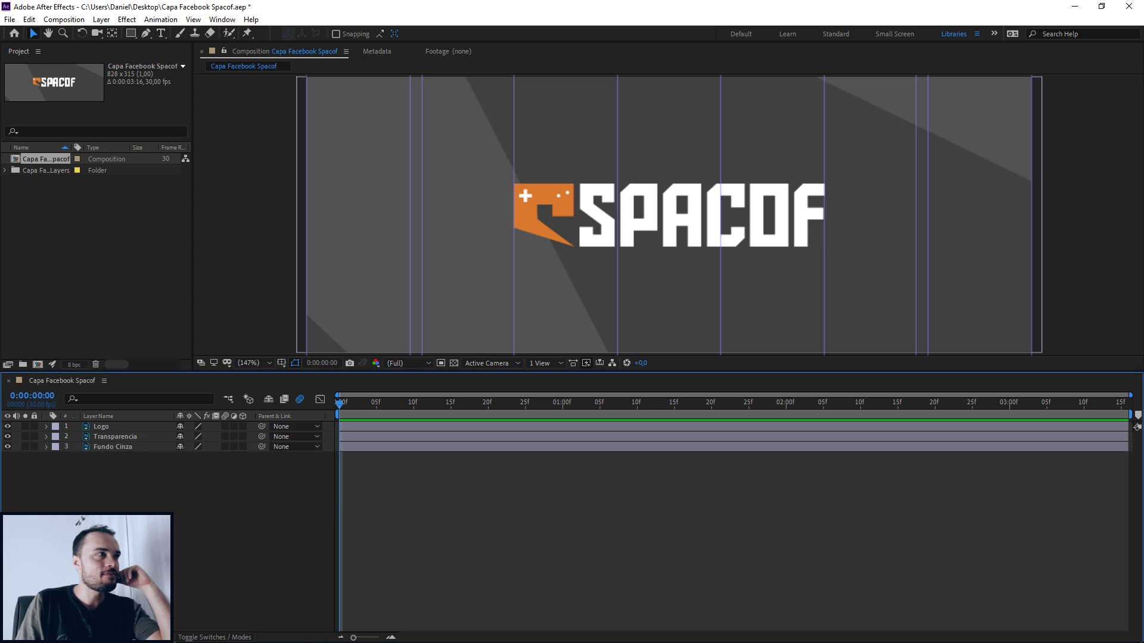
Set the duration of the Capa Facebook Spacof composition to 0:00:05:00.
{"action": "scroll", "coordinate": [576, 288], "scroll_direction": "down", "scroll_amount": 1}
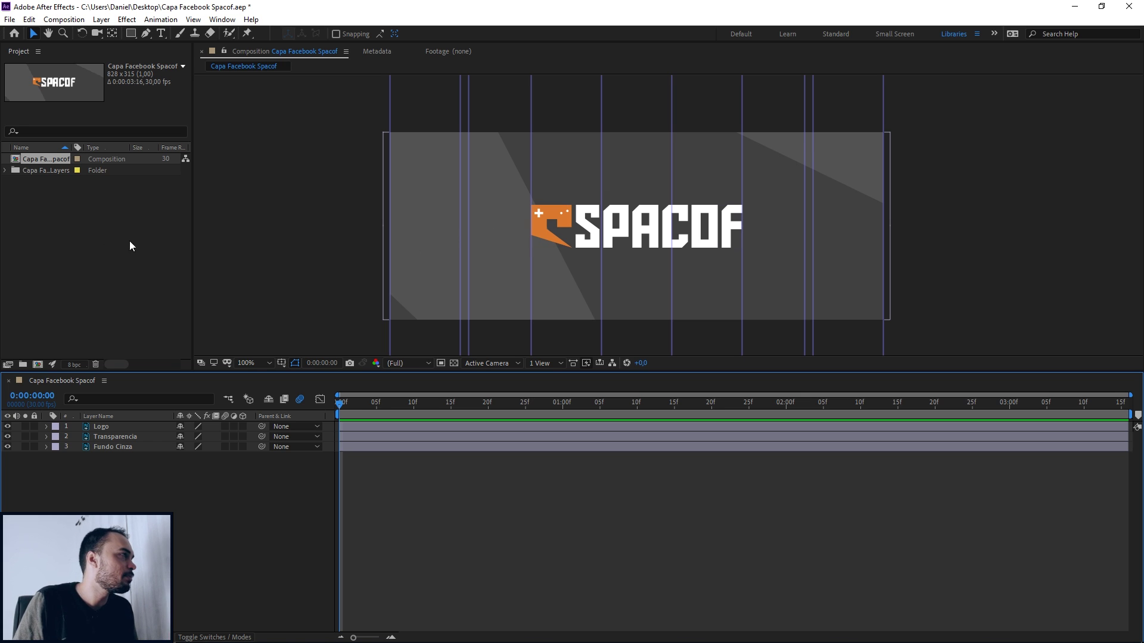
{"action": "left_click", "coordinate": [49, 211]}
{"action": "right_click", "coordinate": [49, 159]}
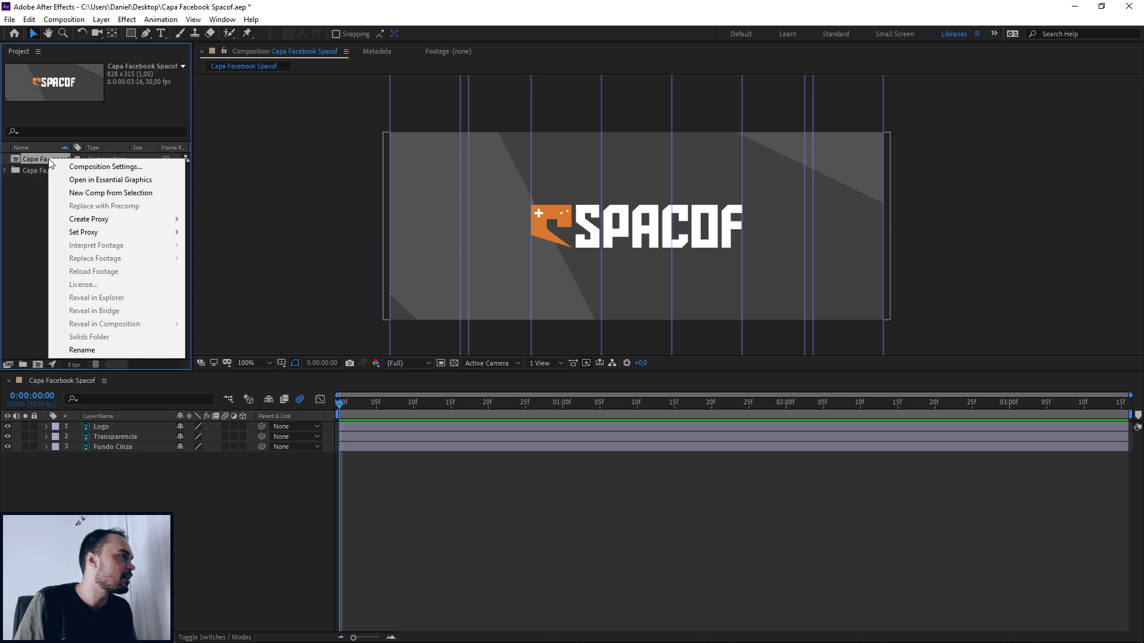
{"action": "left_click", "coordinate": [98, 166]}
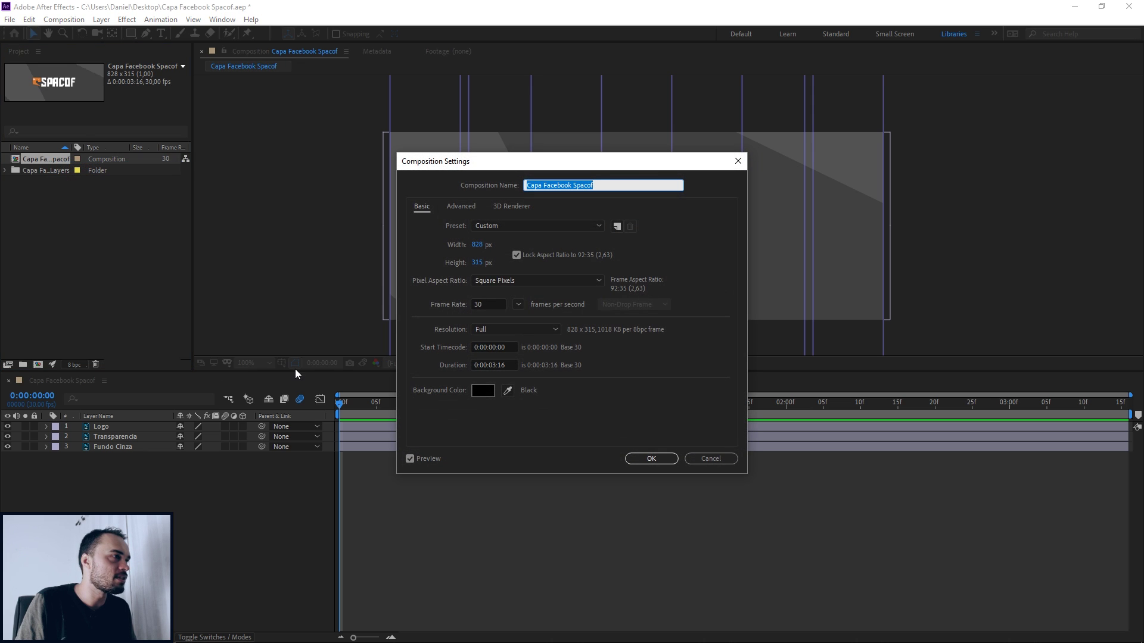
{"action": "left_click", "coordinate": [491, 365]}
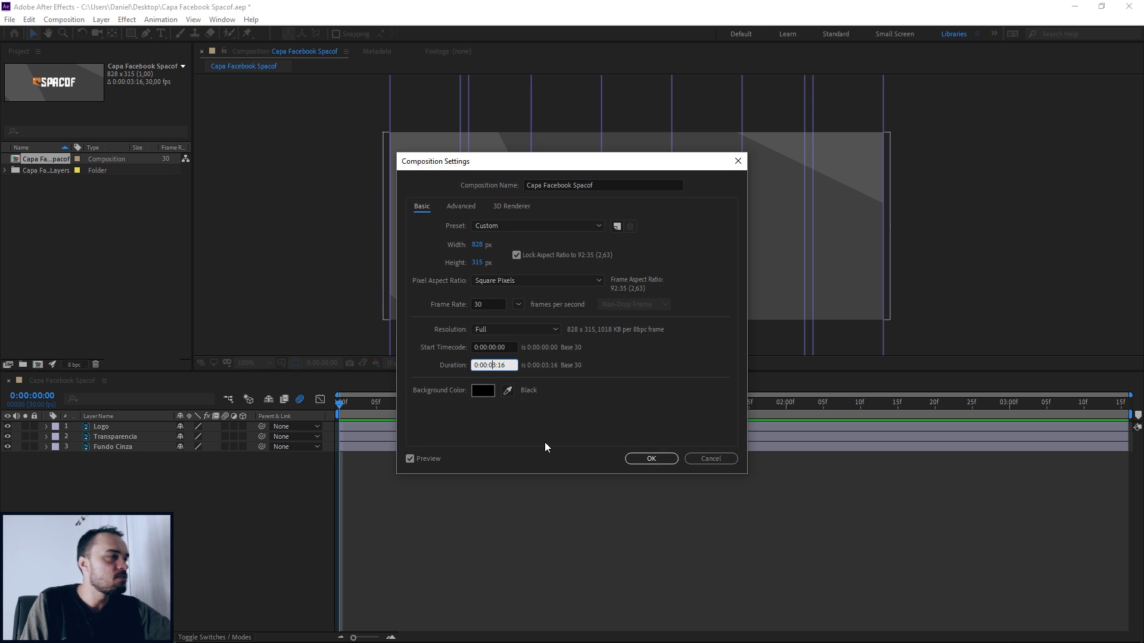
{"action": "key", "text": "BackSpace"}
{"action": "type", "text": "5"}
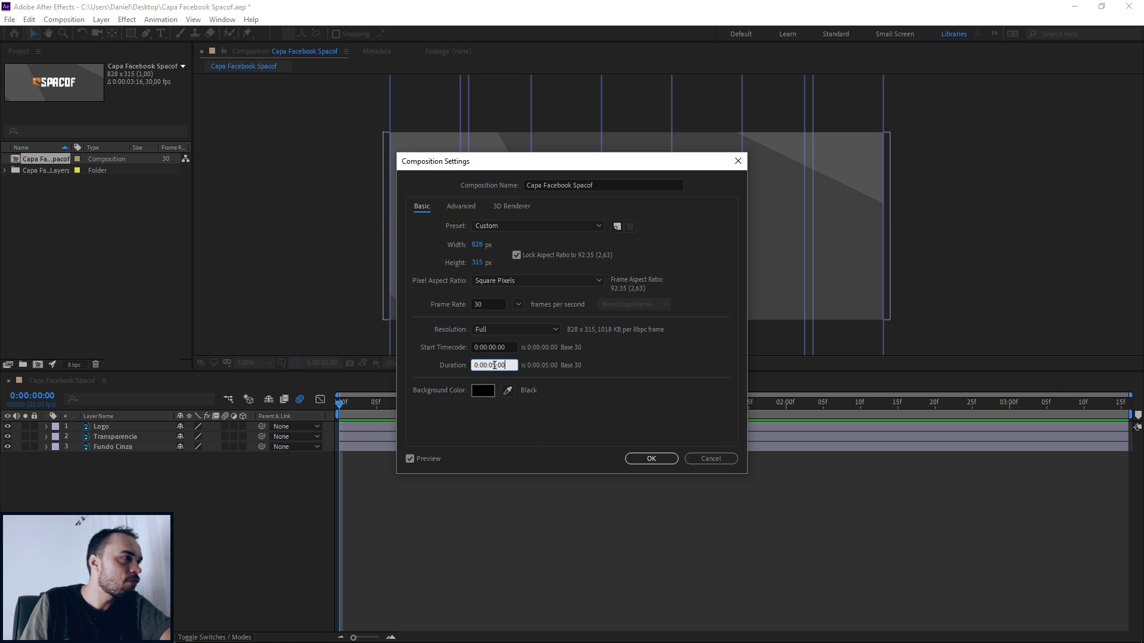
{"action": "left_click", "coordinate": [631, 461]}
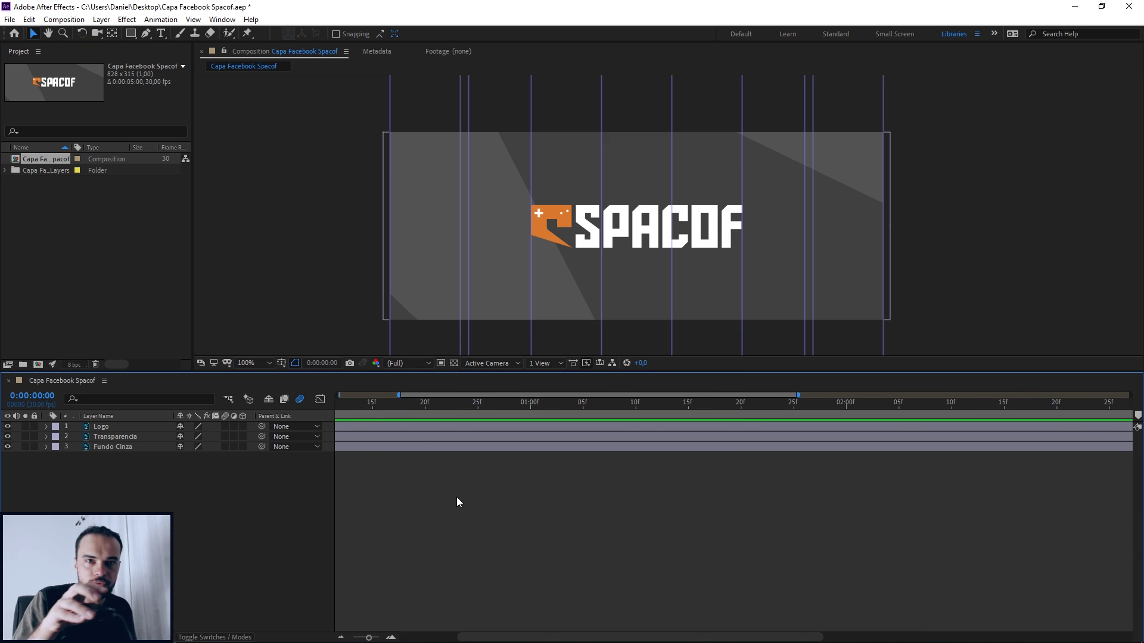
Extend the Logo, Transparencia and Fundo Cinza layers together to the end of the five-second composition.
{"action": "scroll", "coordinate": [457, 496], "scroll_direction": "down", "scroll_amount": 2}
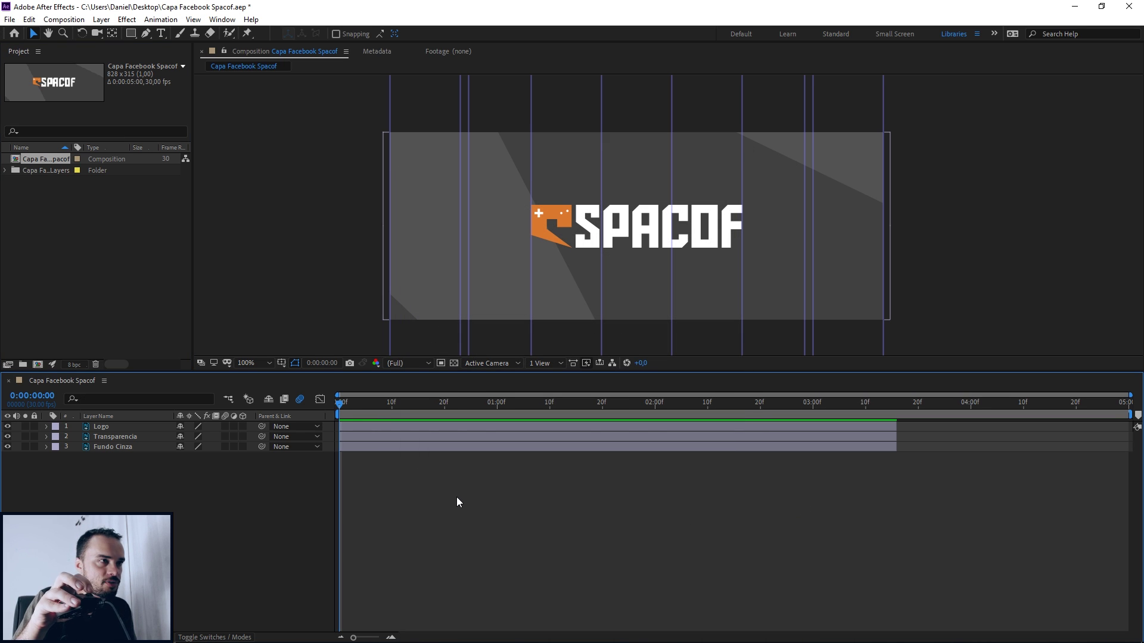
{"action": "scroll", "coordinate": [456, 497], "scroll_direction": "up", "scroll_amount": 2}
{"action": "scroll", "coordinate": [456, 497], "scroll_direction": "down", "scroll_amount": 2}
{"action": "scroll", "coordinate": [456, 496], "scroll_direction": "up", "scroll_amount": 2}
{"action": "scroll", "coordinate": [456, 497], "scroll_direction": "down", "scroll_amount": 2}
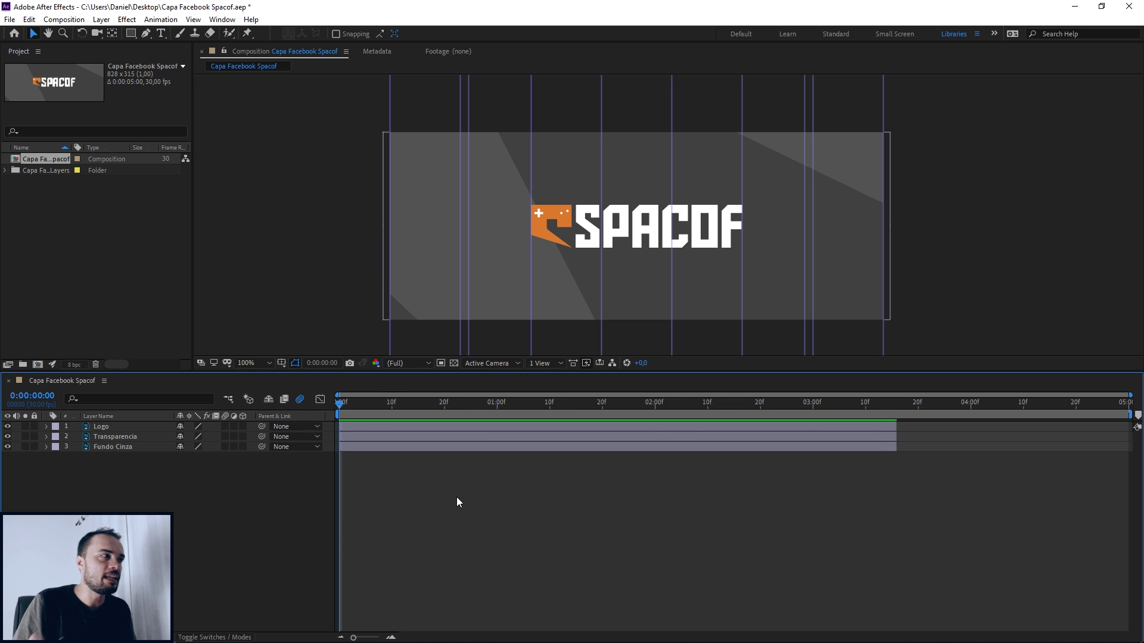
{"action": "left_click", "coordinate": [445, 427]}
{"action": "left_click", "coordinate": [449, 438], "text": "shift"}
{"action": "left_click", "coordinate": [453, 449], "text": "shift"}
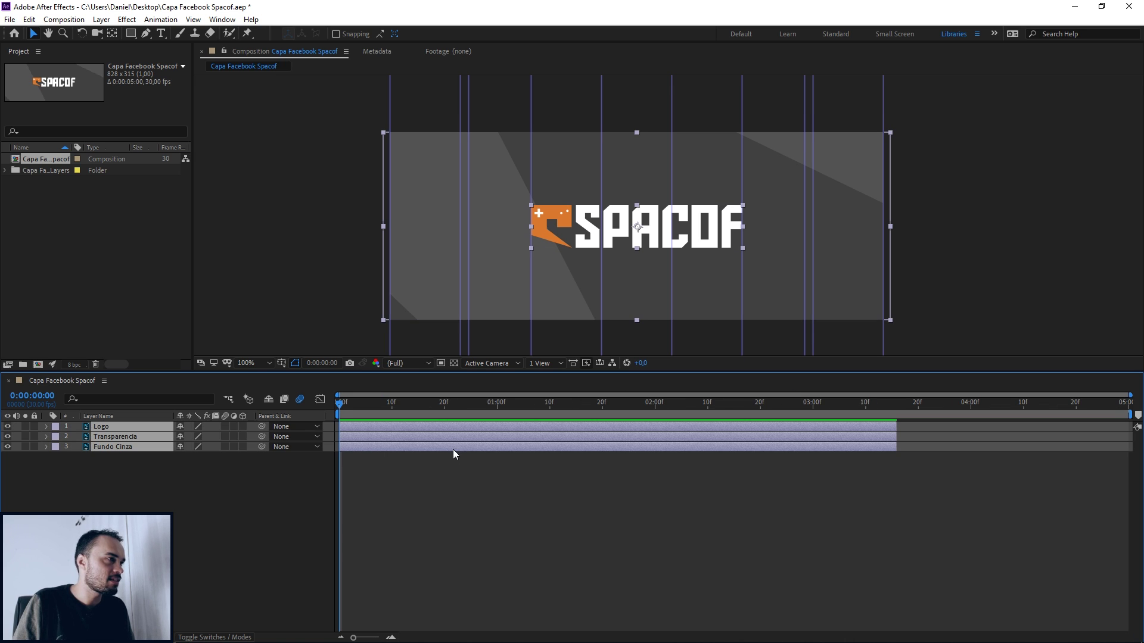
{"action": "left_click_drag", "start_coordinate": [896, 447], "coordinate": [1129, 446]}
{"action": "left_click", "coordinate": [972, 478]}
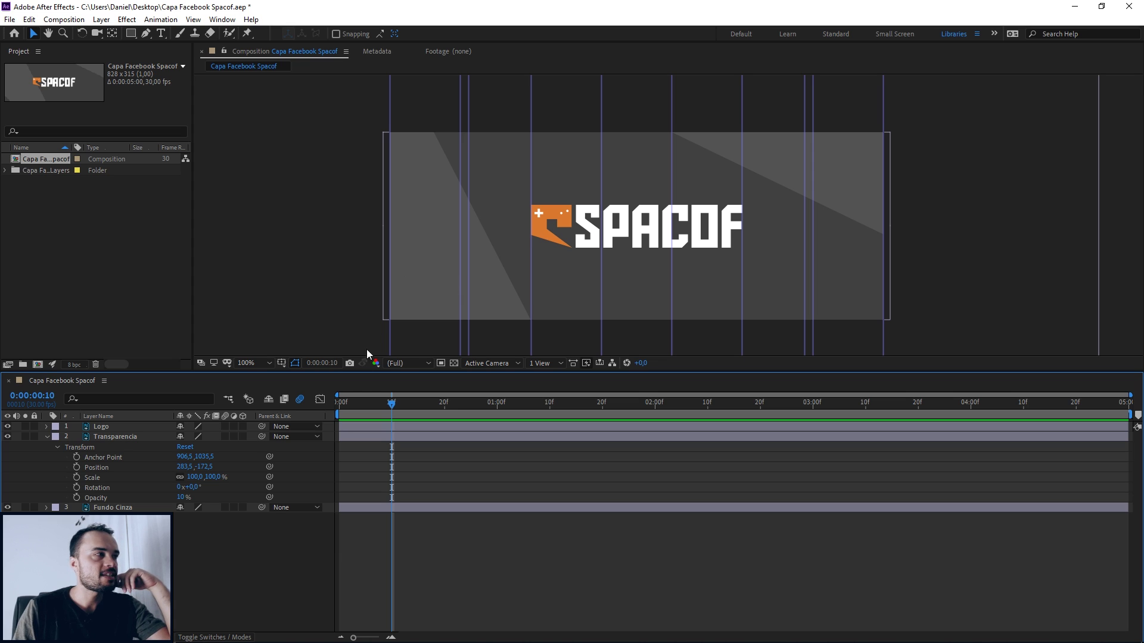
Add Position keyframes at 283,5, -172,5 to the Transparencia layer at 0:00:00:00 and 0:00:04:29.
{"action": "left_click_drag", "start_coordinate": [368, 402], "coordinate": [319, 402]}
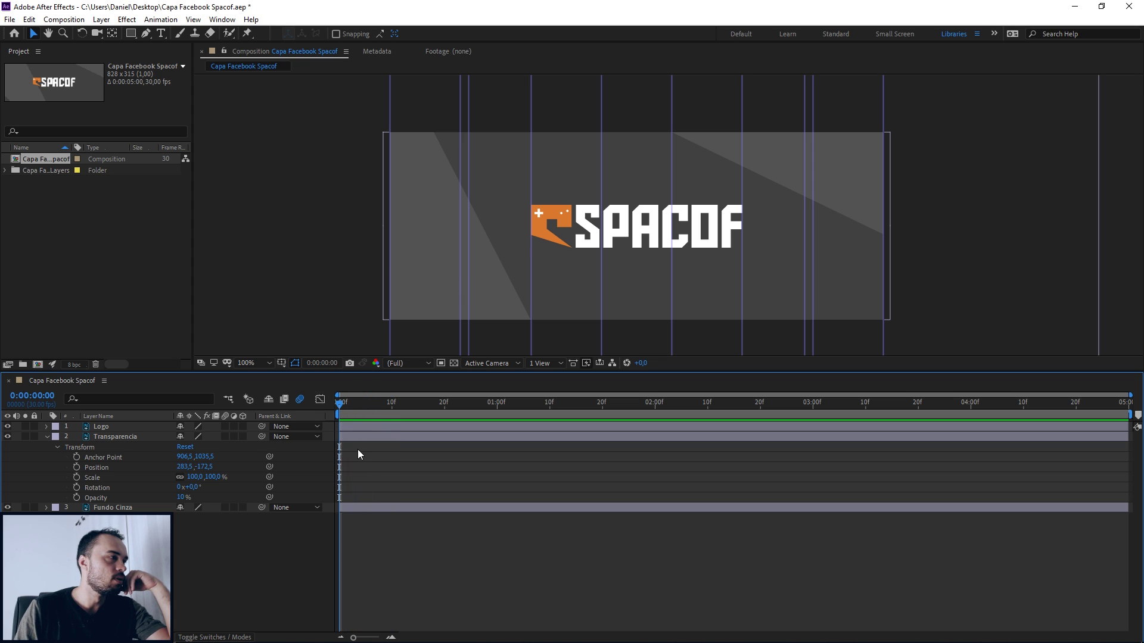
{"action": "left_click", "coordinate": [76, 467]}
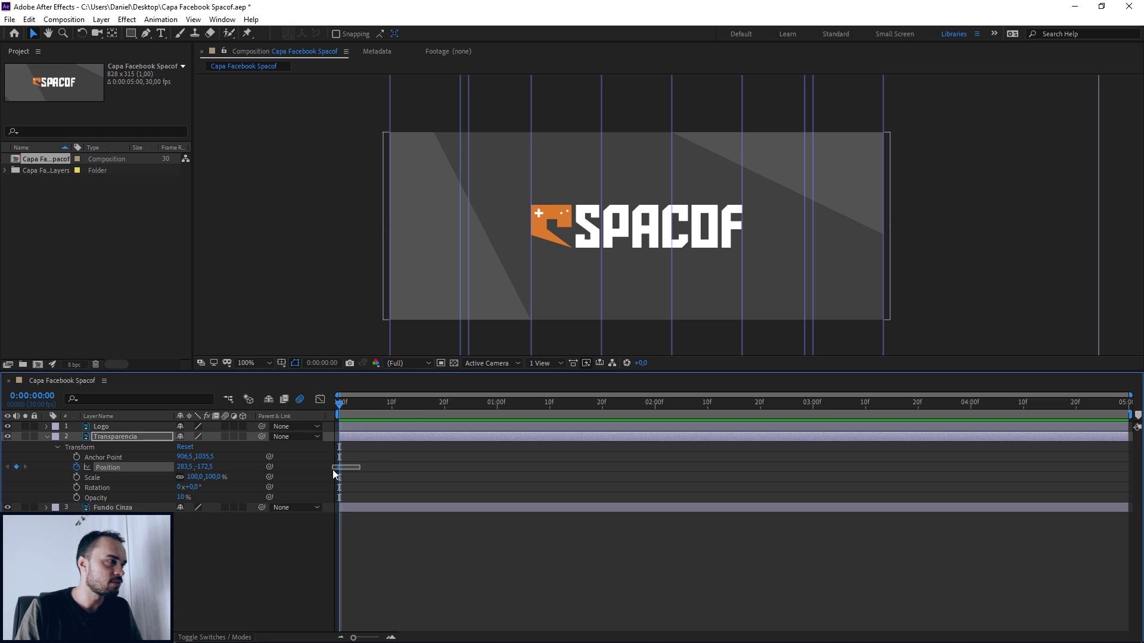
{"action": "left_click_drag", "start_coordinate": [1047, 408], "coordinate": [1120, 416]}
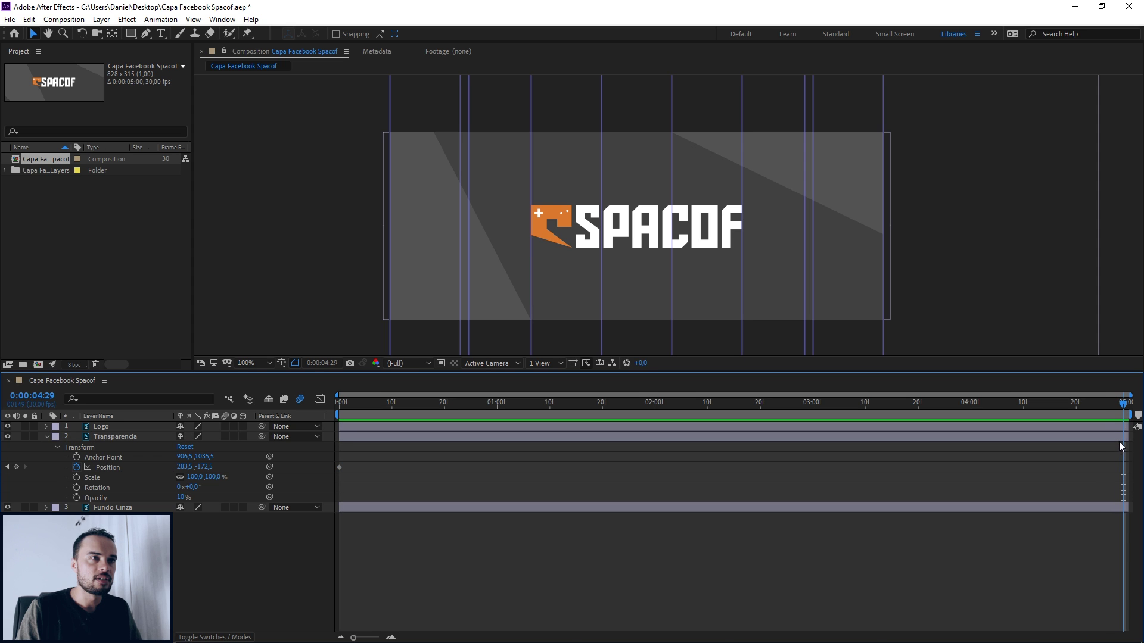
{"action": "key", "text": "alt+shift+p"}
Add a middle Position keyframe to Transparencia at 0:00:02:09, shifting the layer right to an X of about 900.
{"action": "key", "text": "Page_Up"}
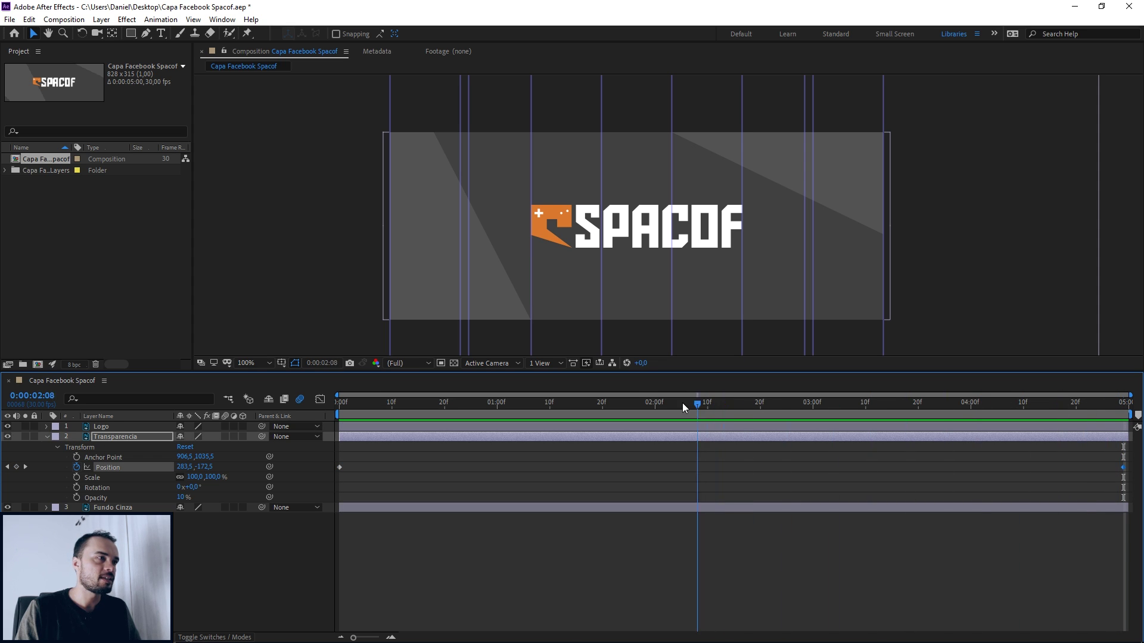
{"action": "key", "text": "Page_Down"}
{"action": "key", "text": "ctrl+v"}
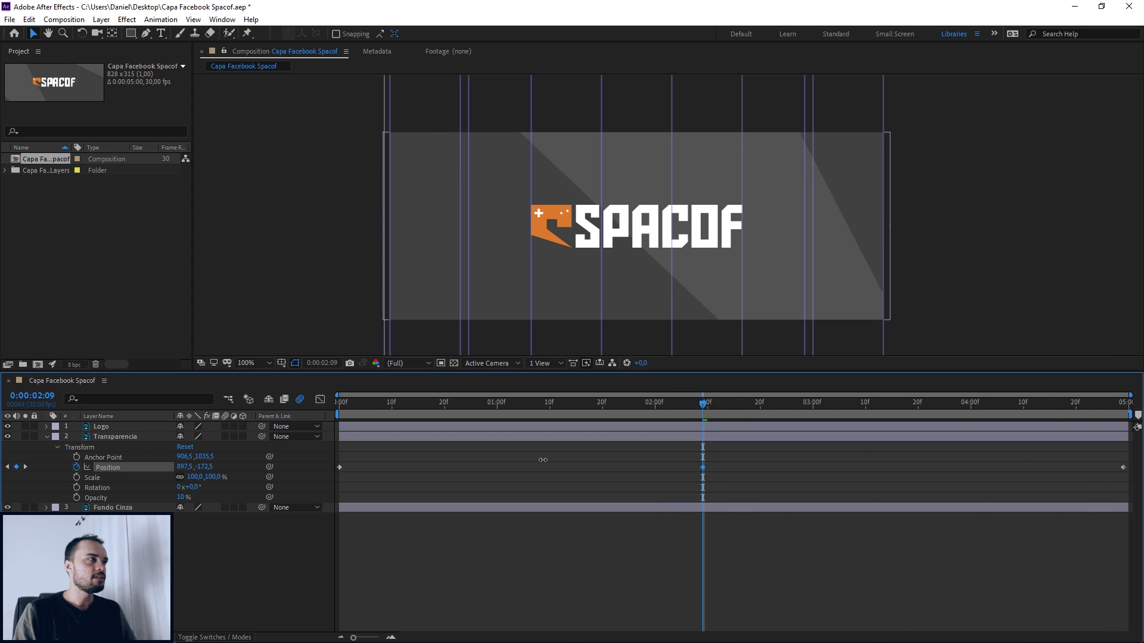
{"action": "left_click_drag", "start_coordinate": [543, 460], "coordinate": [610, 460]}
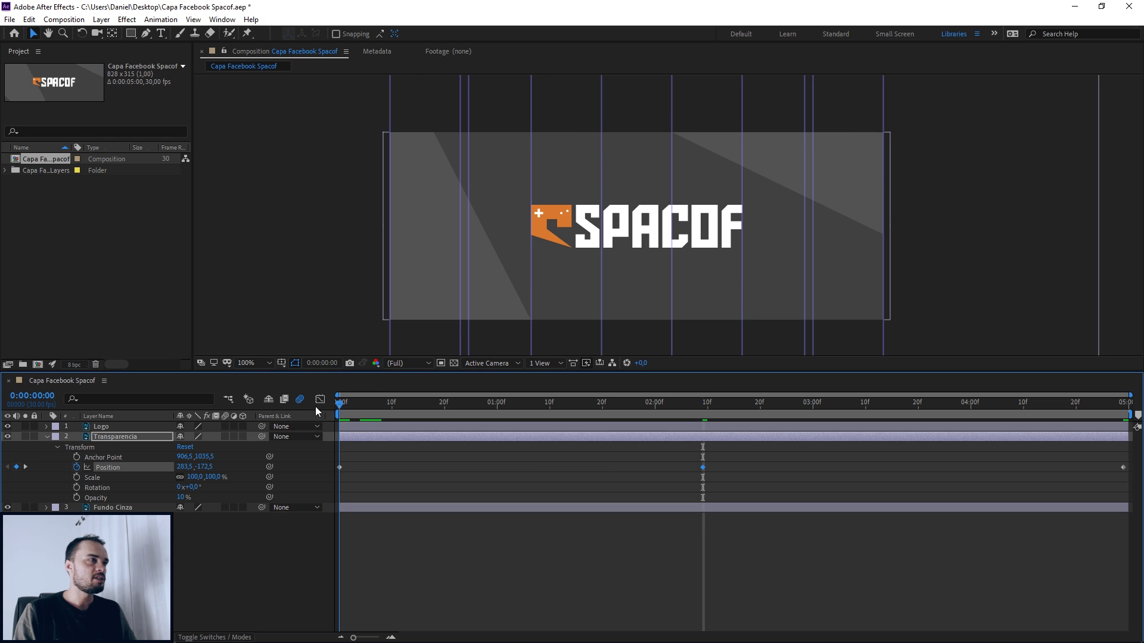
Preview the Transparencia movement, stack the Transparencia layer above Logo, and scrub through the composition to check it.
{"action": "left_click_drag", "start_coordinate": [339, 404], "coordinate": [1128, 425]}
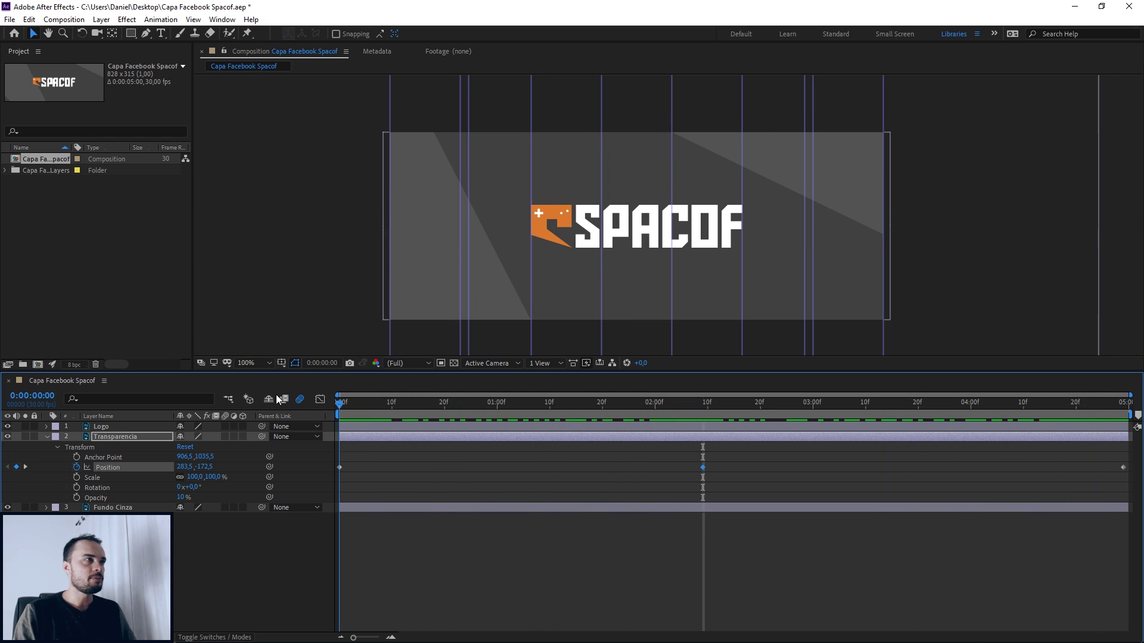
{"action": "left_click_drag", "start_coordinate": [353, 398], "coordinate": [441, 416]}
{"action": "left_click", "coordinate": [202, 489]}
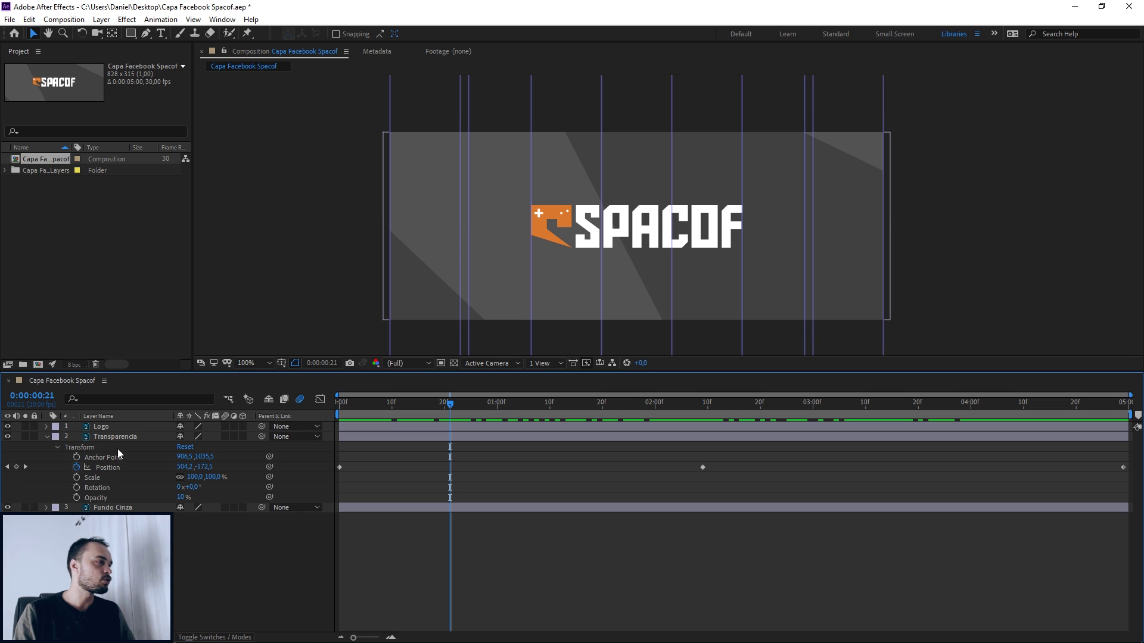
{"action": "left_click_drag", "start_coordinate": [147, 436], "coordinate": [148, 422]}
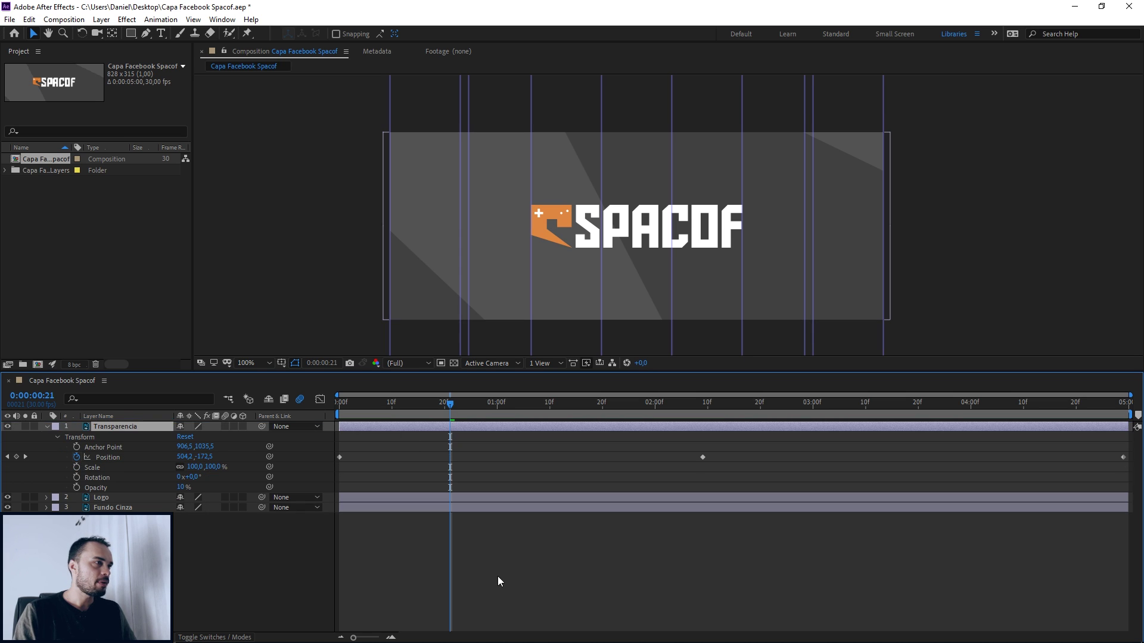
{"action": "mouse_move", "coordinate": [402, 409]}
{"action": "left_mouse_down"}
{"action": "mouse_move", "coordinate": [531, 405]}
{"action": "mouse_move", "coordinate": [374, 416]}
{"action": "mouse_move", "coordinate": [705, 415]}
{"action": "mouse_move", "coordinate": [320, 406]}
{"action": "mouse_move", "coordinate": [807, 411]}
{"action": "left_mouse_up"}
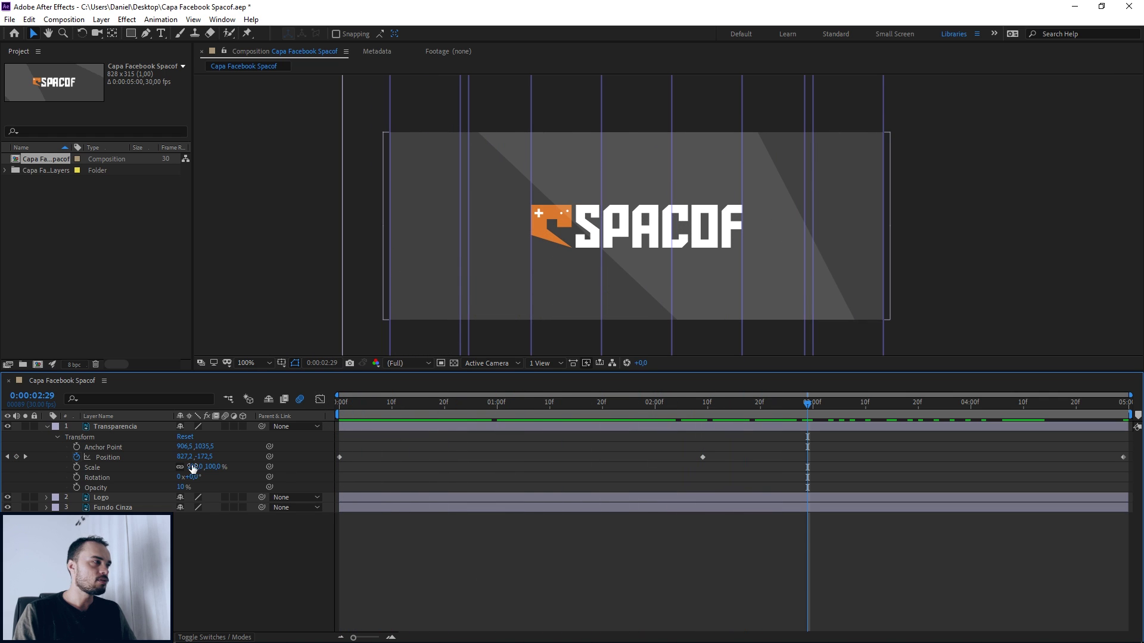
Apply Easy Ease to all three Position keyframes of the Transparencia layer and preview the animation from the start.
{"action": "left_click", "coordinate": [148, 456]}
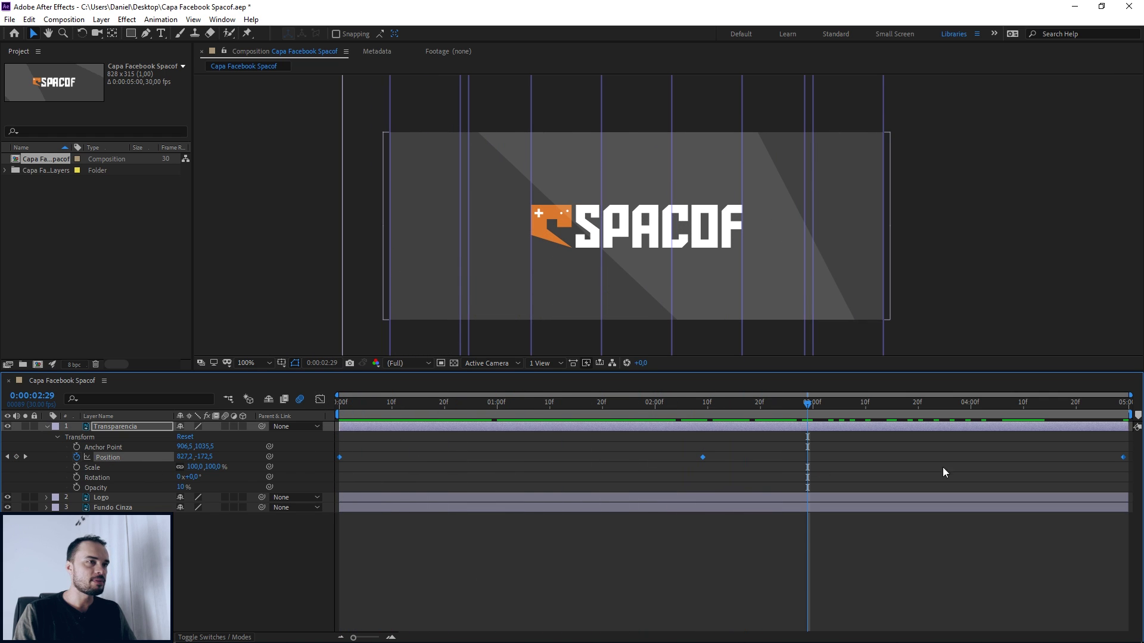
{"action": "left_click", "coordinate": [251, 530]}
{"action": "left_click", "coordinate": [124, 458]}
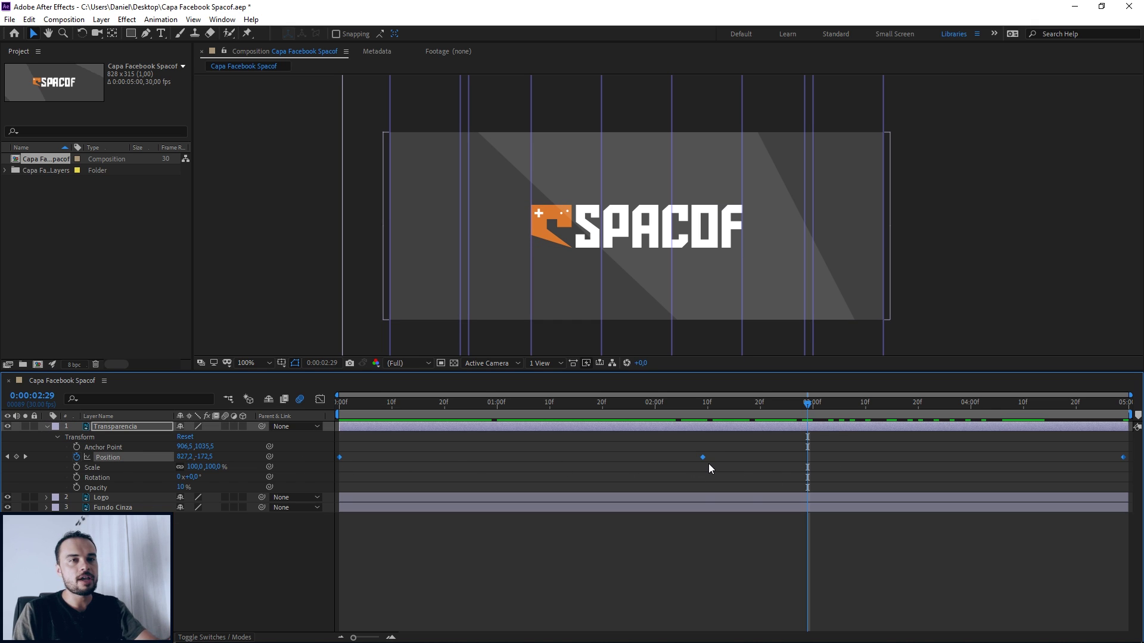
{"action": "key", "text": "F9"}
{"action": "key", "text": "Home"}
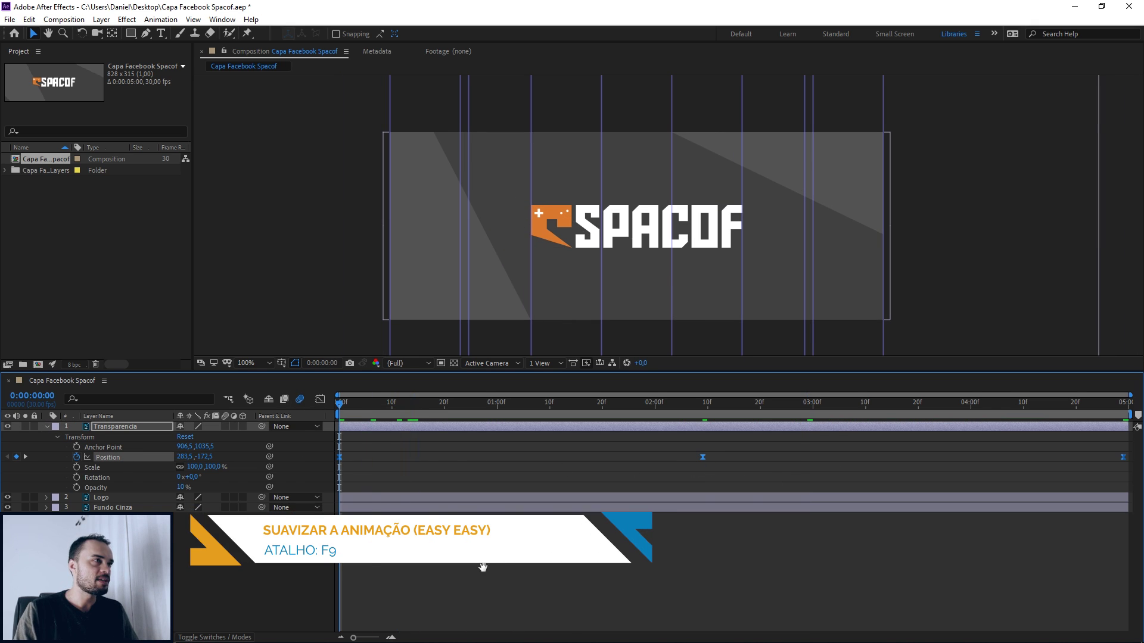
{"action": "key", "text": "space"}
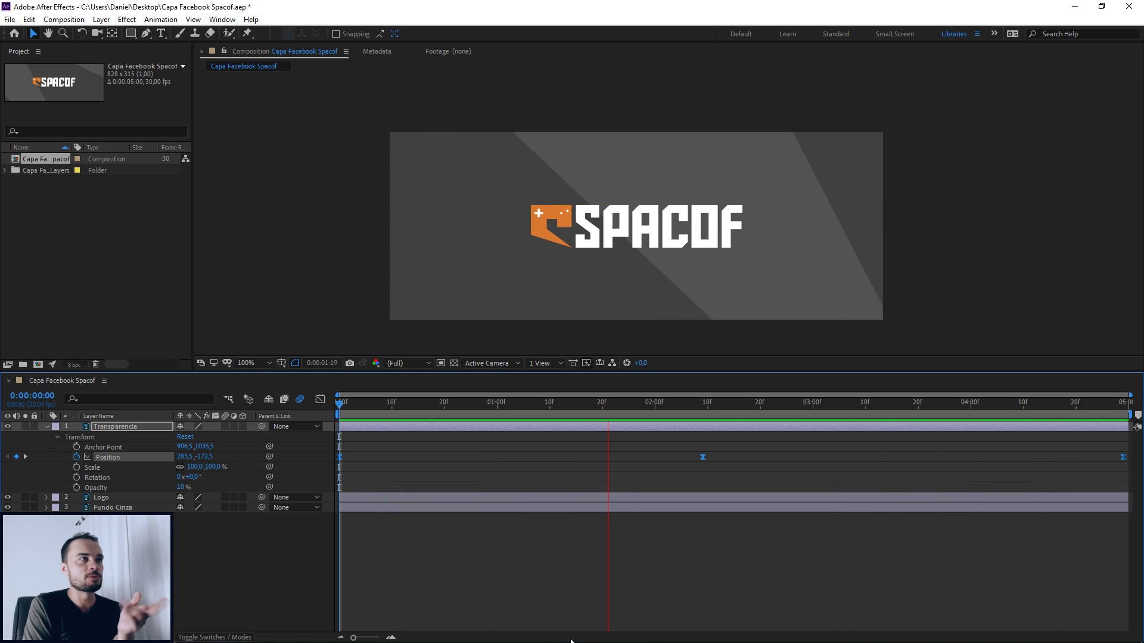
{"action": "key", "text": "space"}
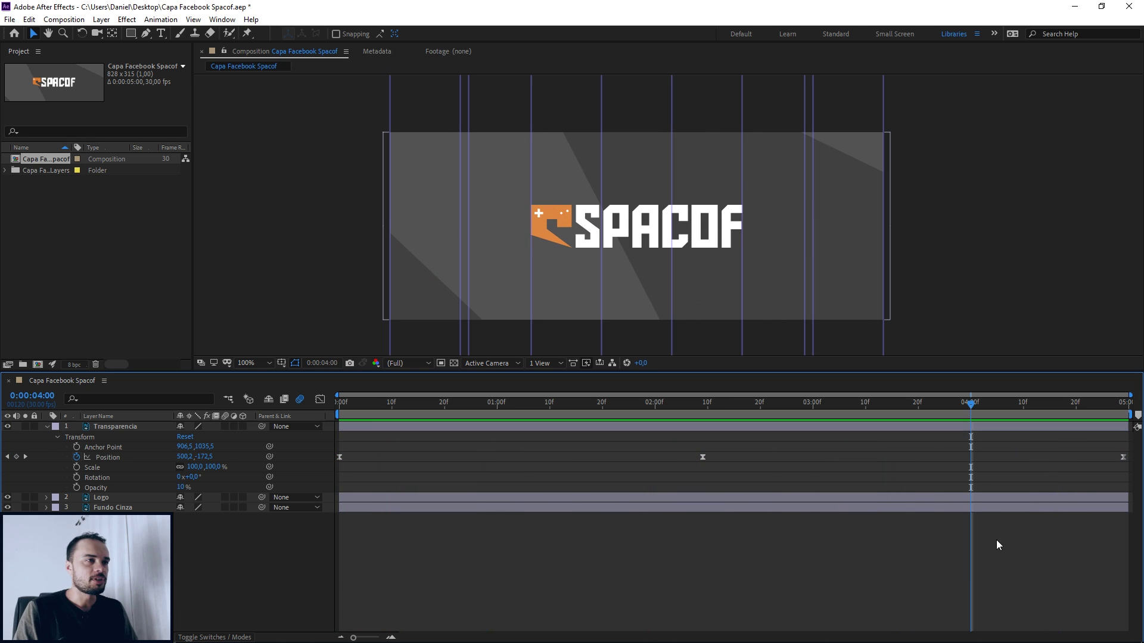
Try a two-keyframe version of Transparencia: delete the last Position keyframe, move the middle one to 0:00:04:29, and preview it.
{"action": "left_click", "coordinate": [1123, 457]}
{"action": "key", "text": "Delete"}
{"action": "left_click_drag", "start_coordinate": [703, 457], "coordinate": [1124, 459]}
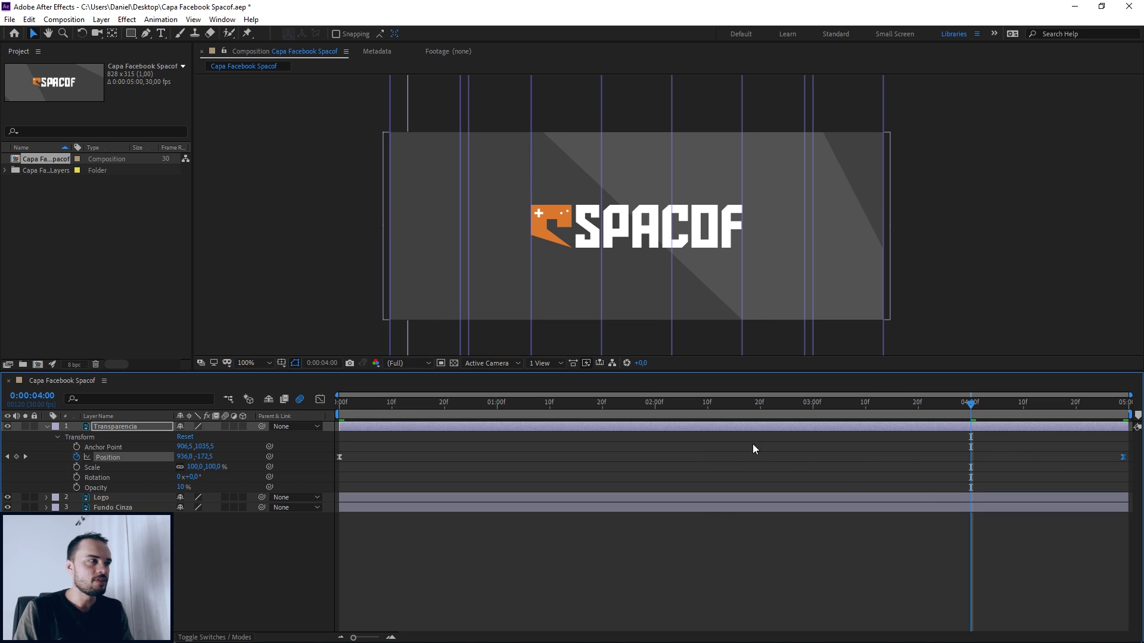
{"action": "key", "text": "Home"}
{"action": "key", "text": "space"}
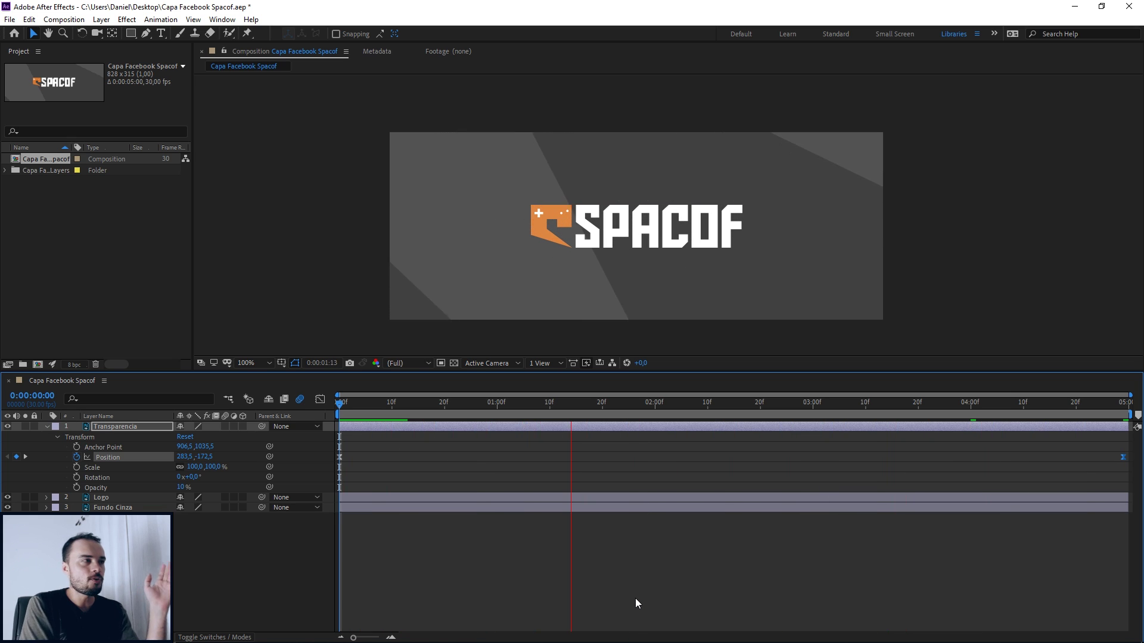
{"action": "key", "text": "space"}
Undo the keyframe deletion and move on Transparencia, and replay the animation from the start.
{"action": "left_click", "coordinate": [774, 546]}
{"action": "key", "text": "ctrl+z"}
{"action": "key", "text": "ctrl+z"}
{"action": "key", "text": "ctrl+z"}
{"action": "key", "text": "ctrl+z"}
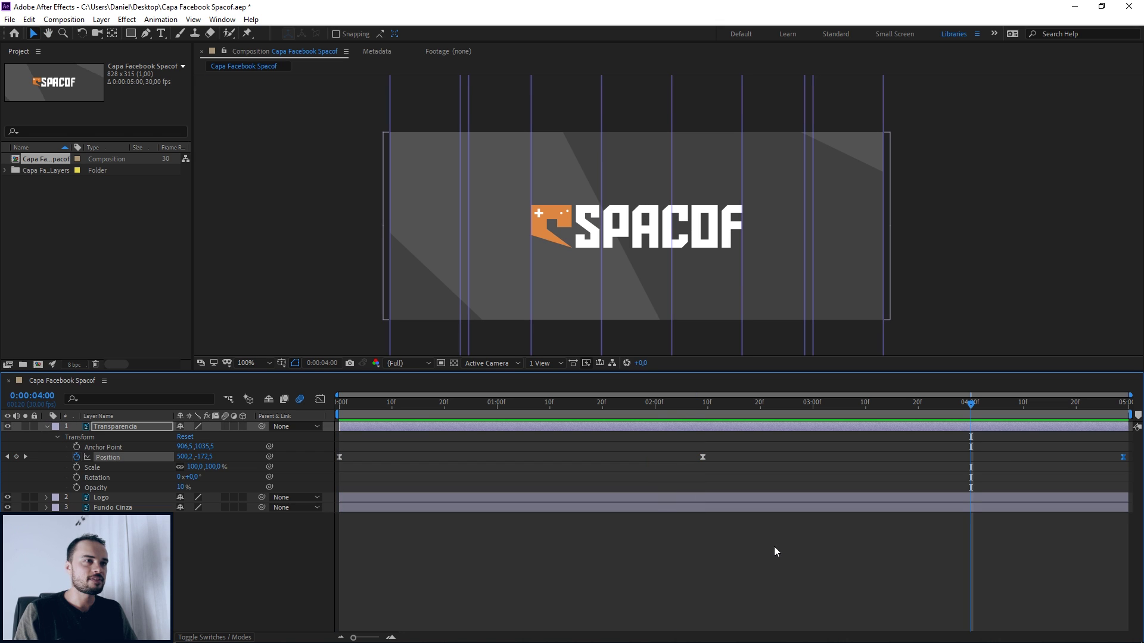
{"action": "left_click", "coordinate": [690, 404]}
{"action": "key", "text": "Home"}
{"action": "key", "text": "space"}
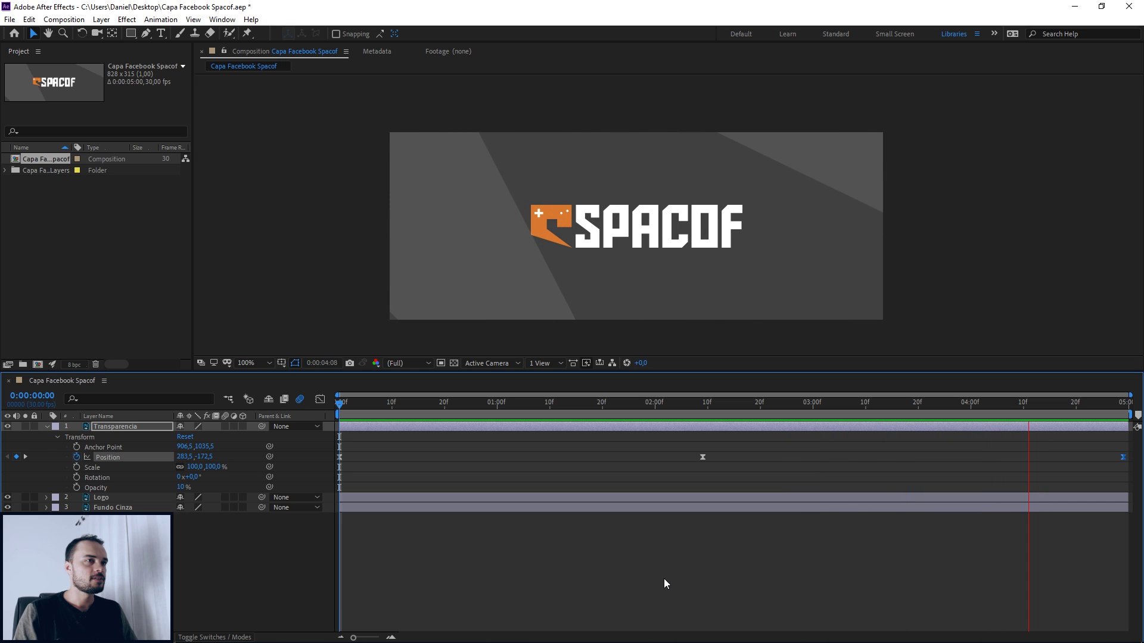
Duplicate the Transparencia layer and set the duplicate's Opacity to 5%.
{"action": "left_click", "coordinate": [159, 428]}
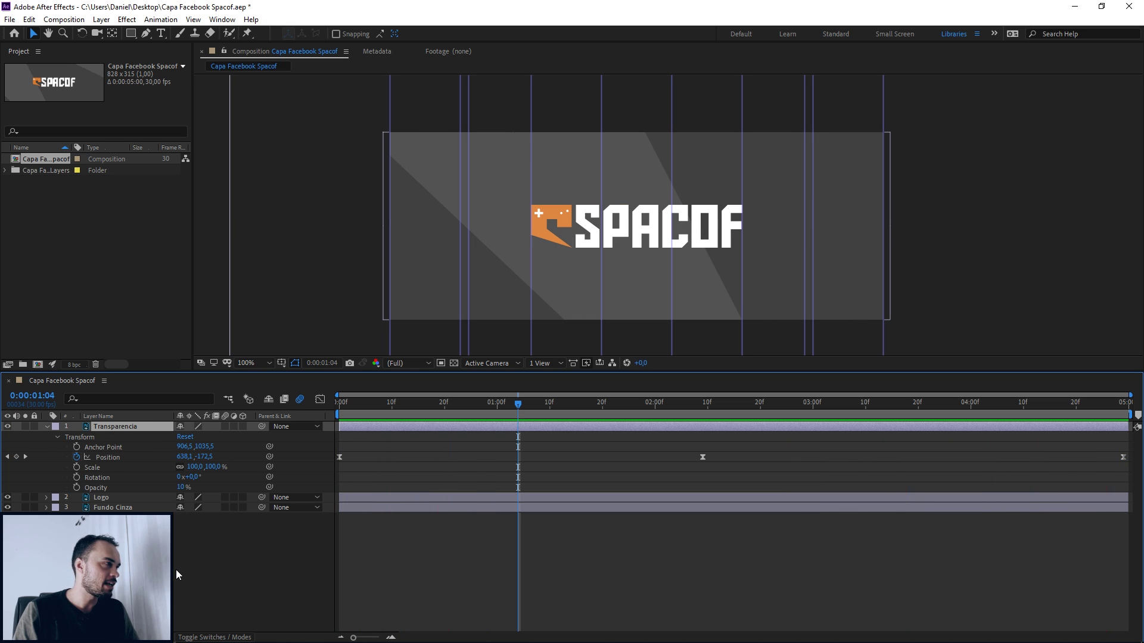
{"action": "key", "text": "ctrl+d"}
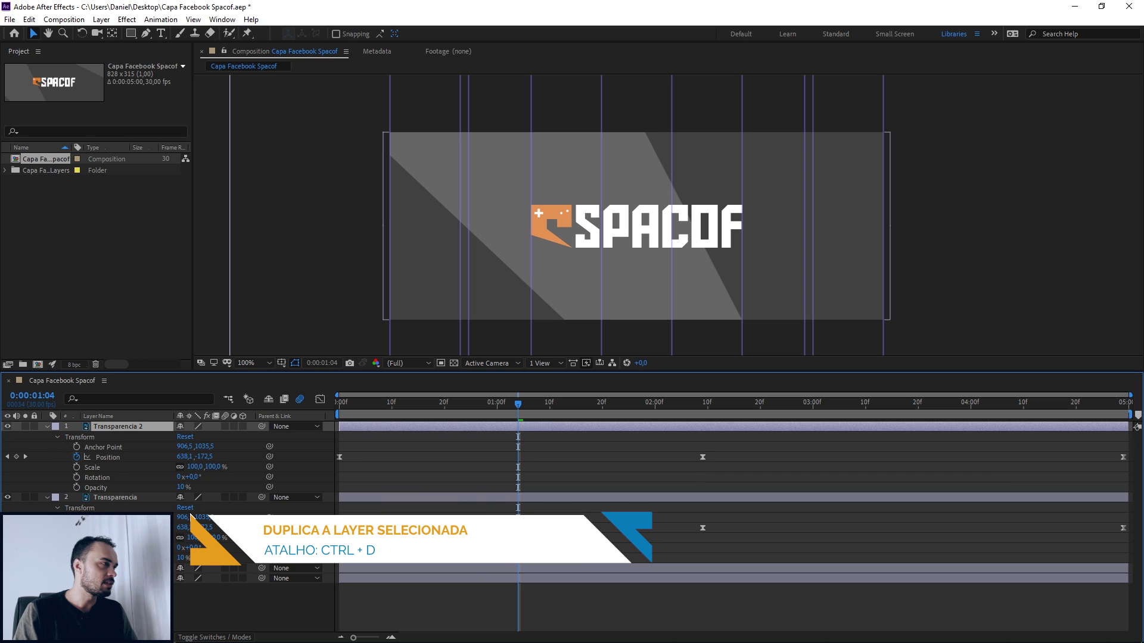
{"action": "key", "text": "Return"}
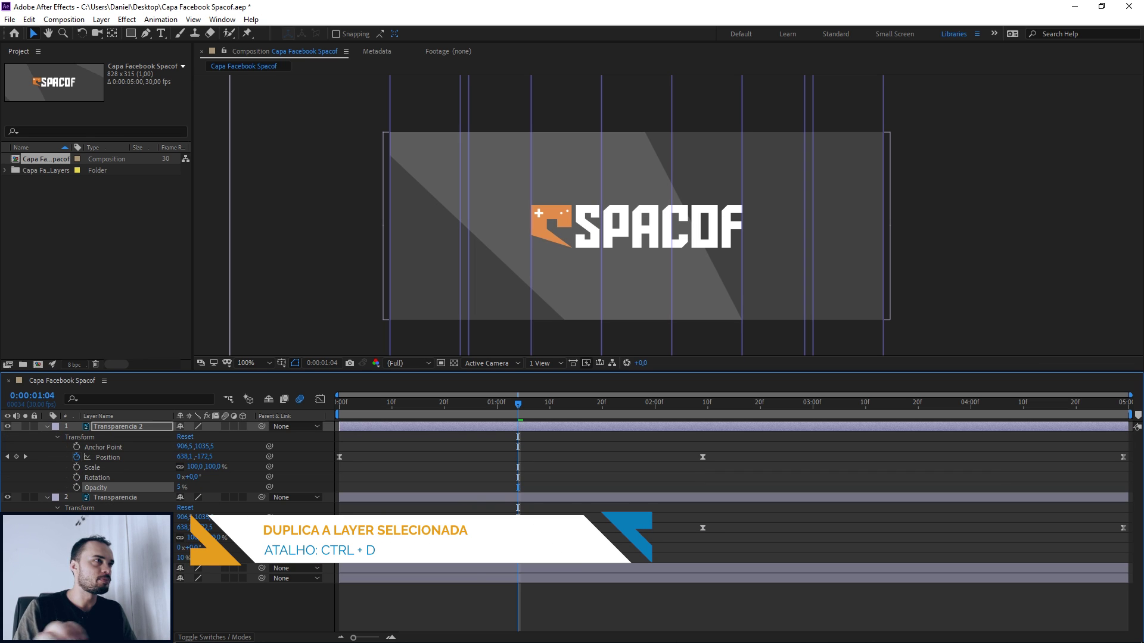
Set the first Position keyframe of Transparencia 2 at 0:00:00:00 to 1157,5, -172,5 and compare it with 0:00:02:09.
{"action": "key", "text": "Home"}
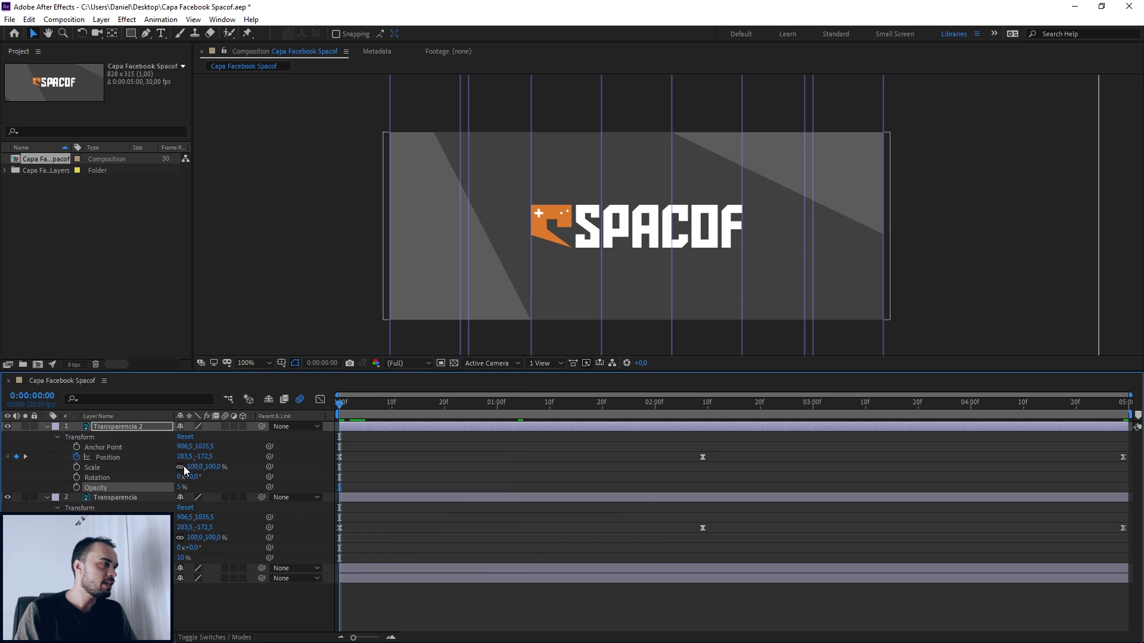
{"action": "left_click_drag", "start_coordinate": [189, 456], "coordinate": [691, 428]}
{"action": "left_click", "coordinate": [704, 405]}
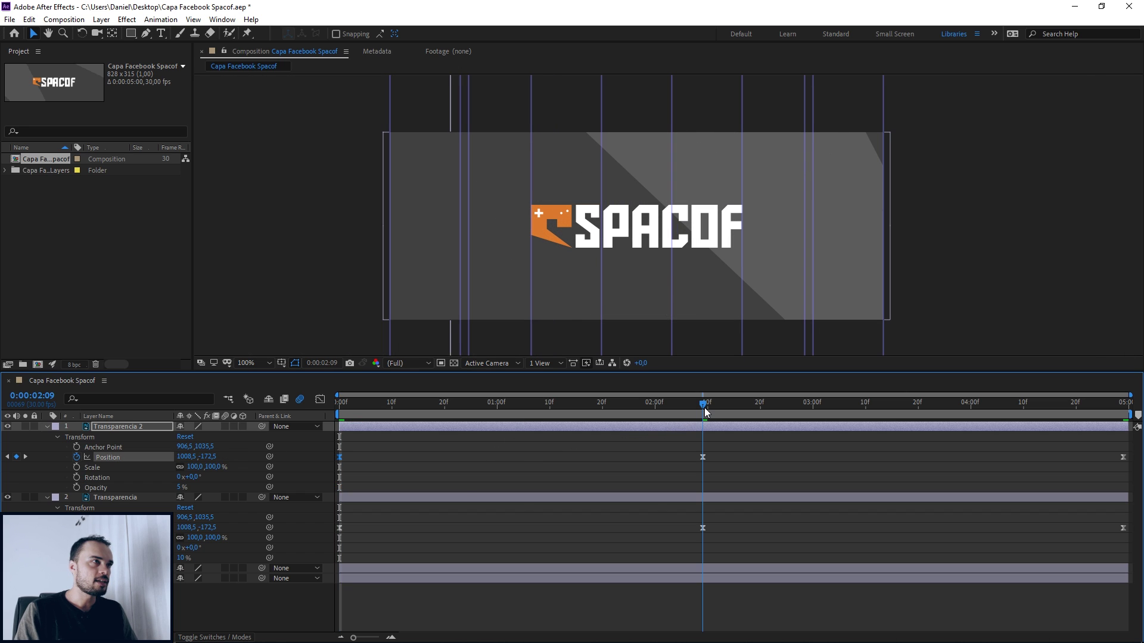
{"action": "key", "text": "Home"}
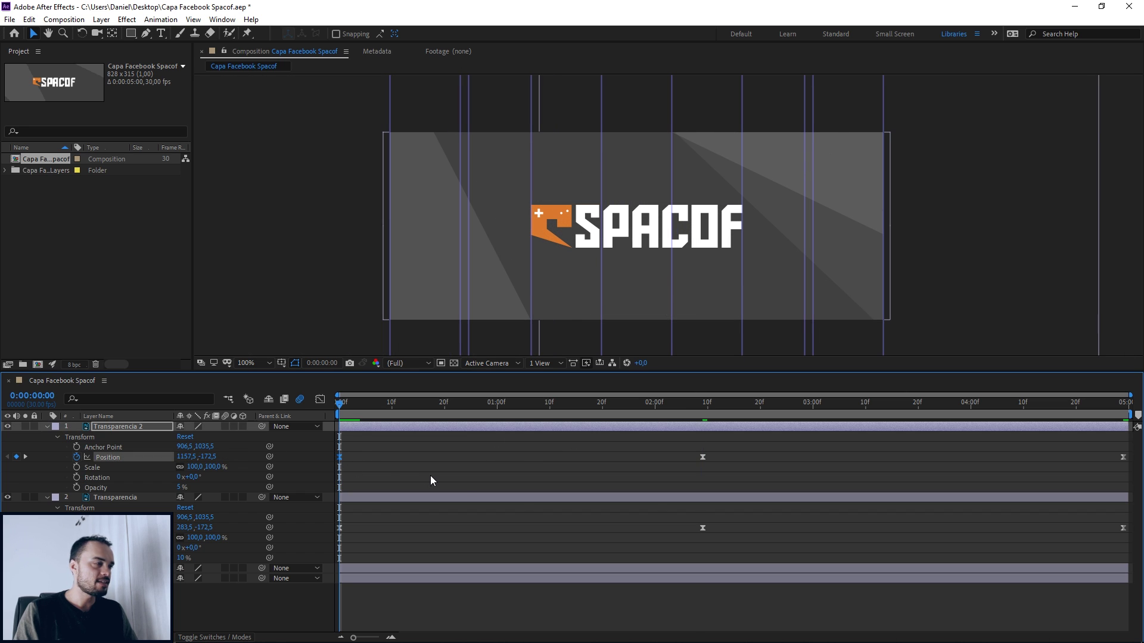
Replace the last Position keyframe of Transparencia 2 at 0:00:04:29 with a copy of its first one and preview the animation.
{"action": "left_click", "coordinate": [1102, 410]}
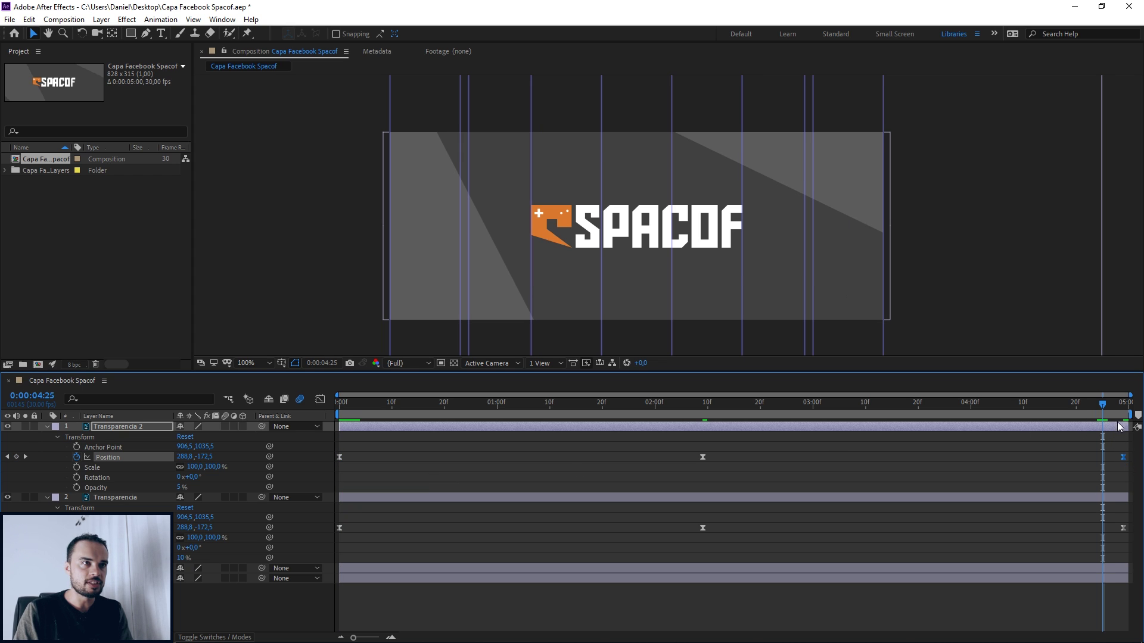
{"action": "left_click", "coordinate": [1114, 409]}
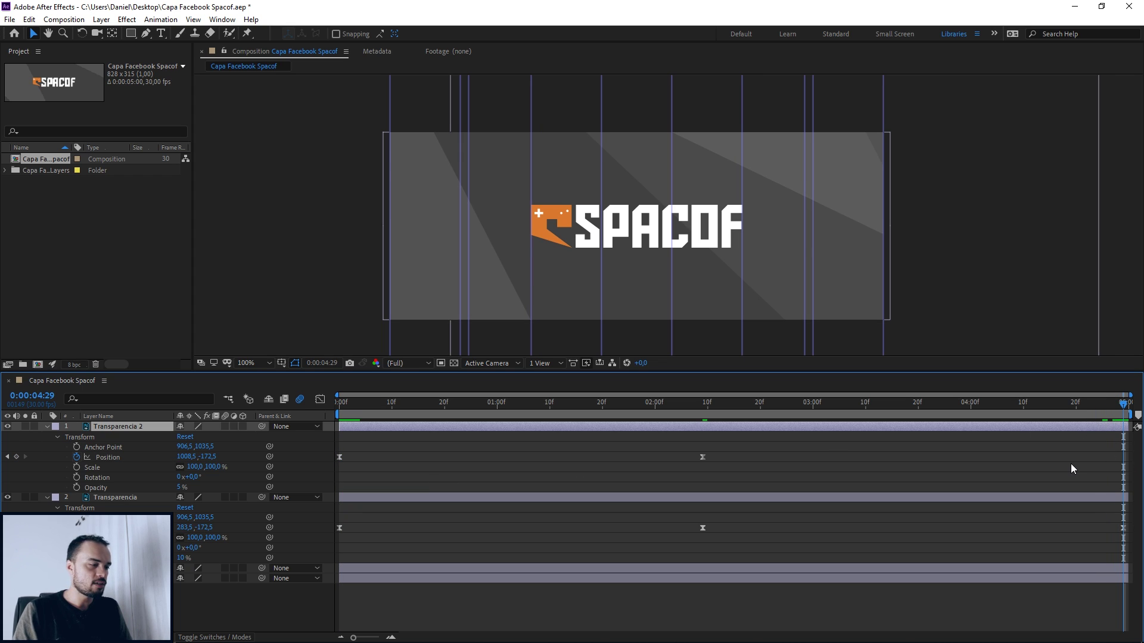
{"action": "key", "text": "ctrl+v"}
{"action": "left_click_drag", "start_coordinate": [381, 408], "coordinate": [281, 409]}
{"action": "key", "text": "space"}
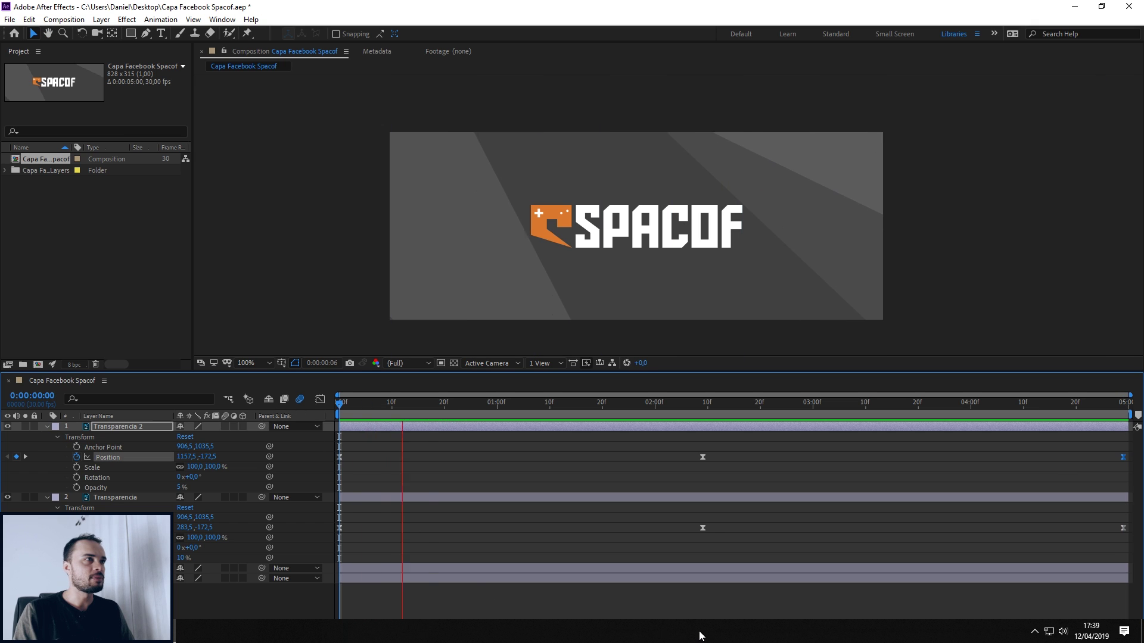
Shift Transparencia 2 left at its middle Position keyframe at 0:00:02:09 and preview the animation from the start.
{"action": "left_click", "coordinate": [704, 409]}
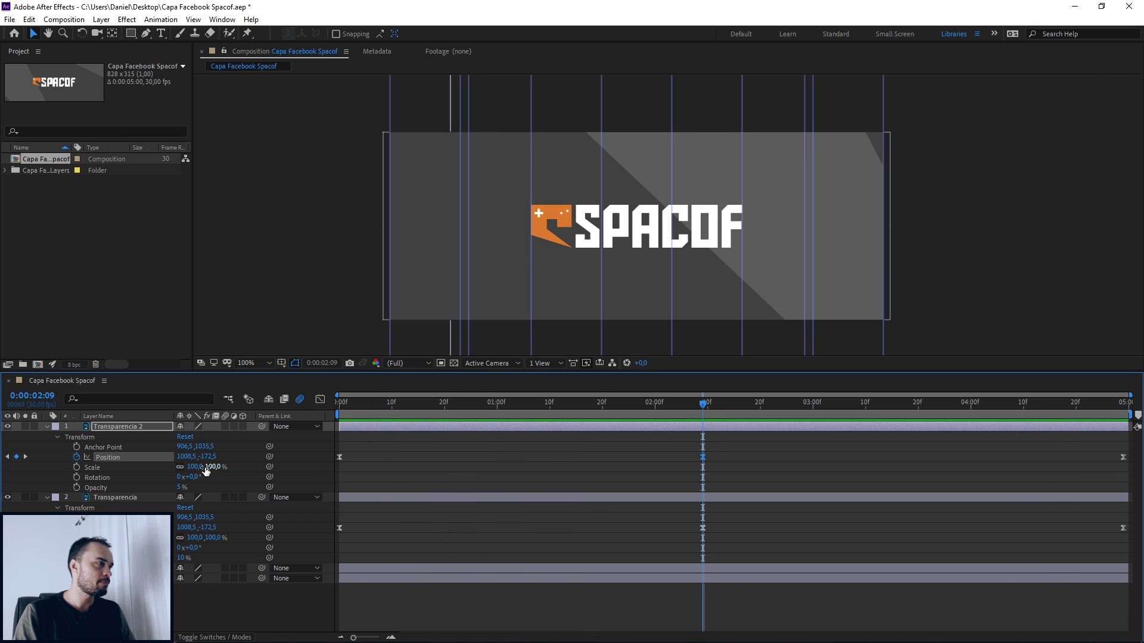
{"action": "left_click_drag", "start_coordinate": [187, 458], "coordinate": [0, 457]}
{"action": "left_click_drag", "start_coordinate": [366, 406], "coordinate": [332, 408]}
{"action": "key", "text": "space"}
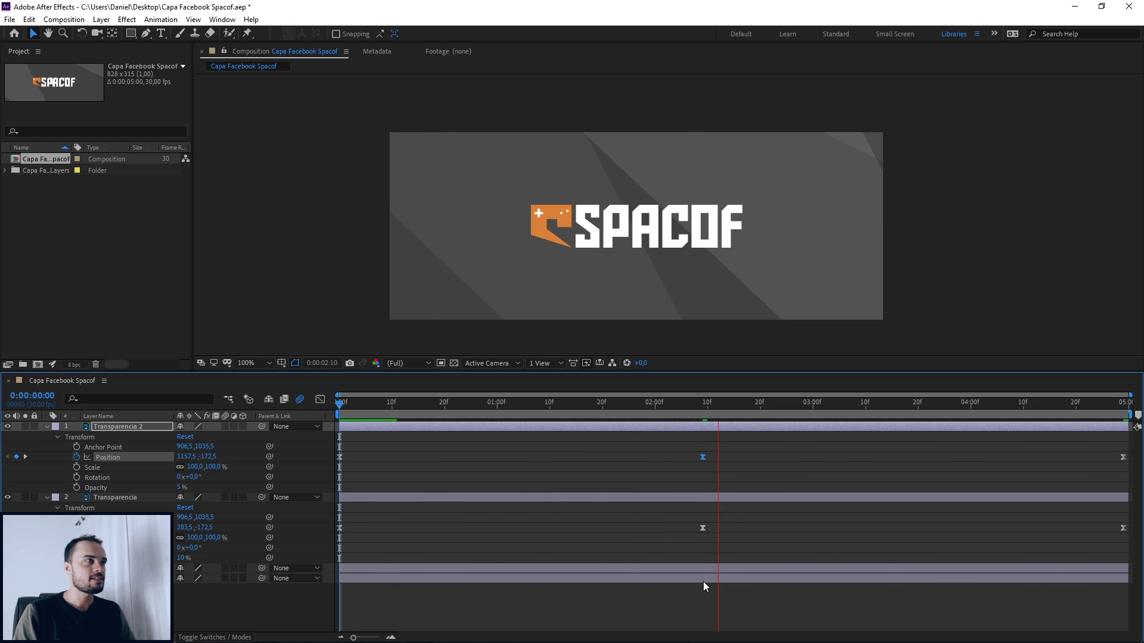
{"action": "key", "text": "space"}
Collapse both Transparencia layers and expand the Transform properties of the Logo layer.
{"action": "left_click", "coordinate": [47, 427]}
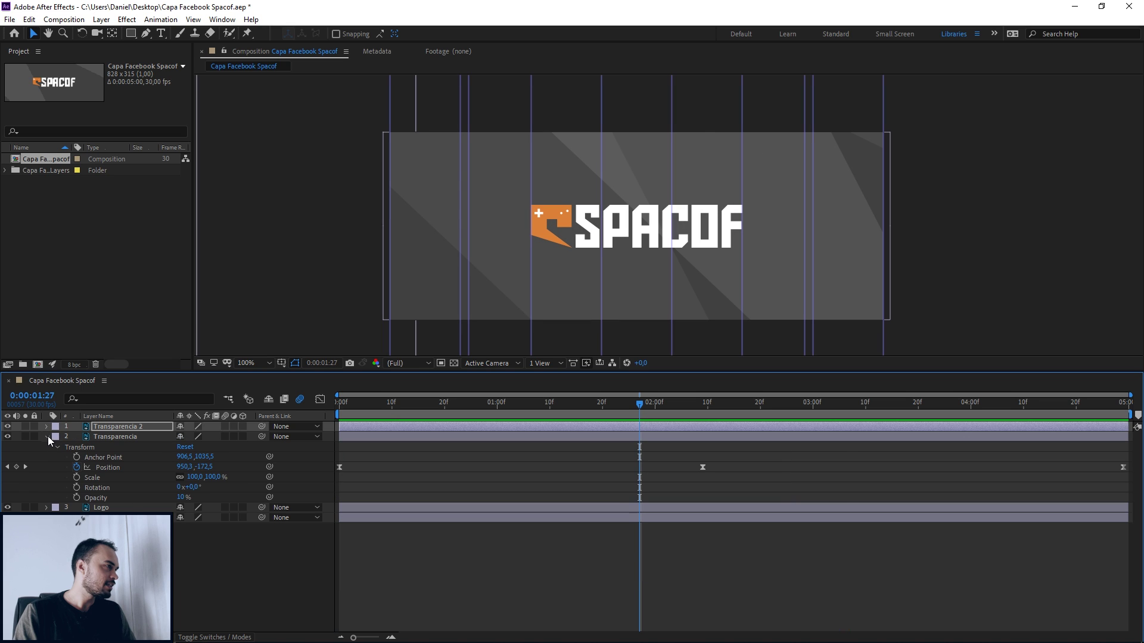
{"action": "left_click", "coordinate": [47, 436]}
{"action": "left_click", "coordinate": [127, 446]}
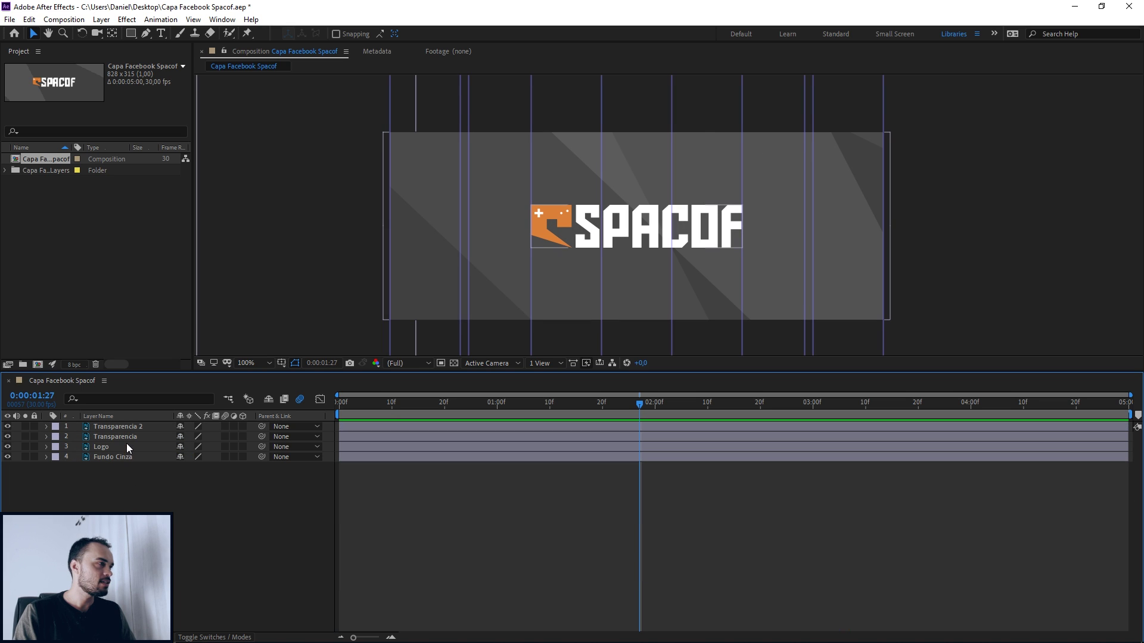
{"action": "left_click", "coordinate": [47, 447]}
{"action": "left_click", "coordinate": [57, 457]}
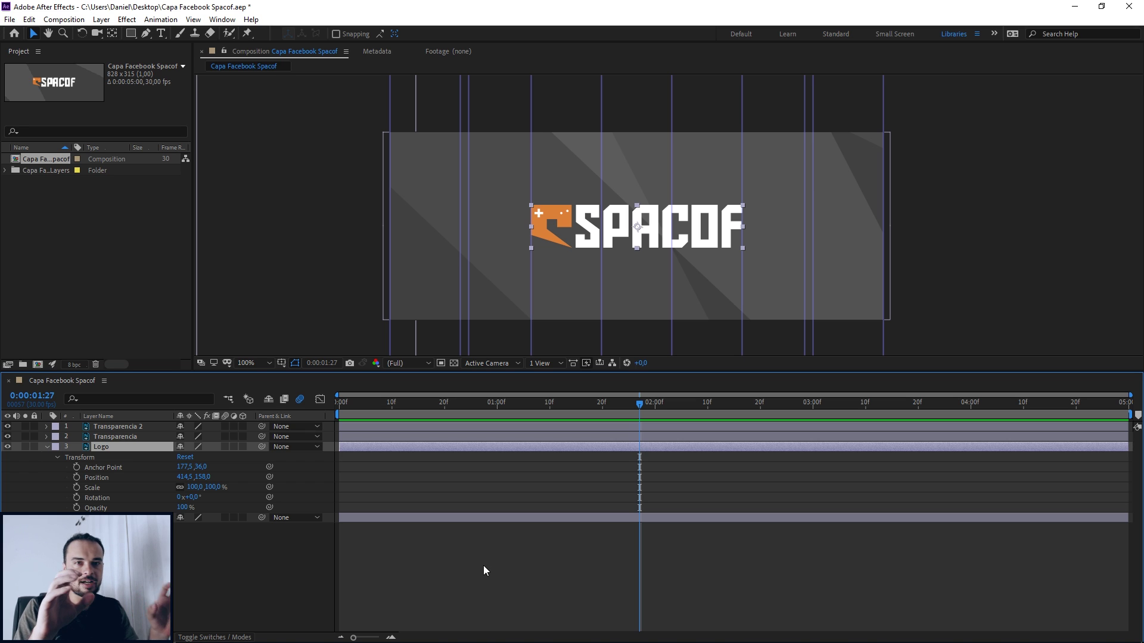
Add 100% Scale keyframes to the Logo layer at 0:00:00:00 and 0:00:04:29.
{"action": "left_click_drag", "start_coordinate": [384, 402], "coordinate": [319, 404]}
{"action": "left_click", "coordinate": [306, 541]}
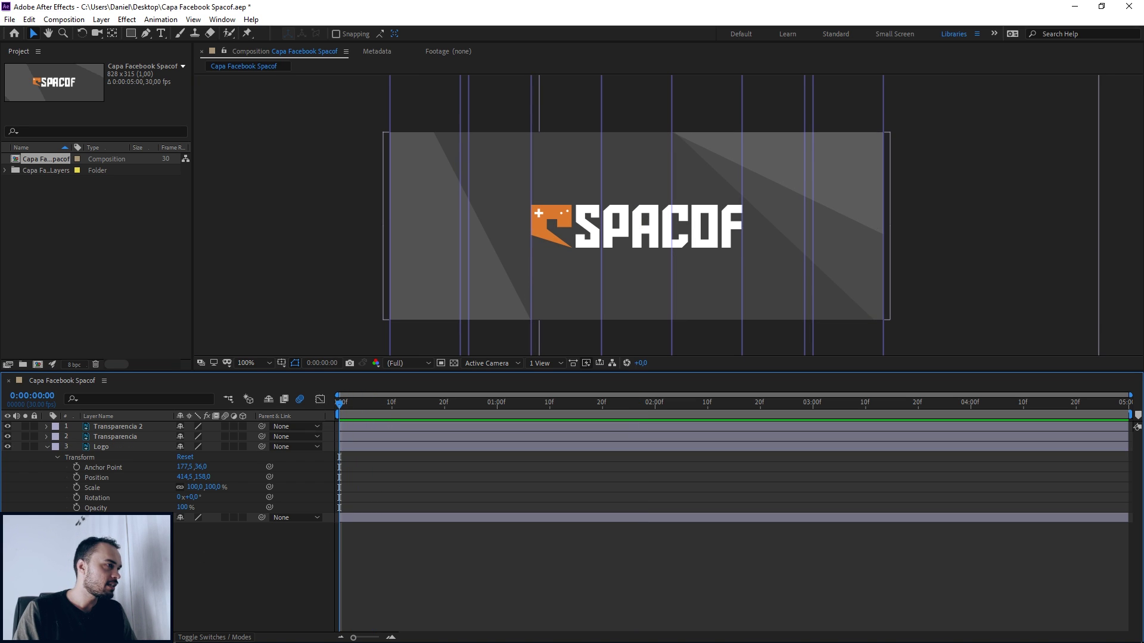
{"action": "left_click", "coordinate": [76, 487]}
{"action": "left_click", "coordinate": [397, 410]}
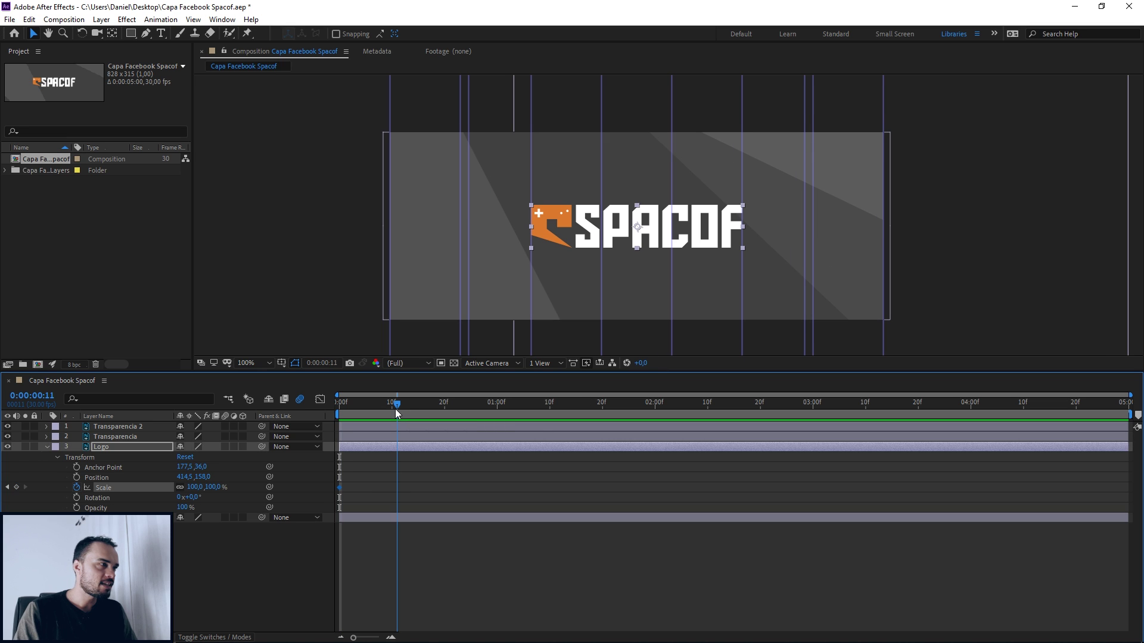
{"action": "left_click_drag", "start_coordinate": [396, 410], "coordinate": [1125, 411]}
{"action": "left_click", "coordinate": [17, 487]}
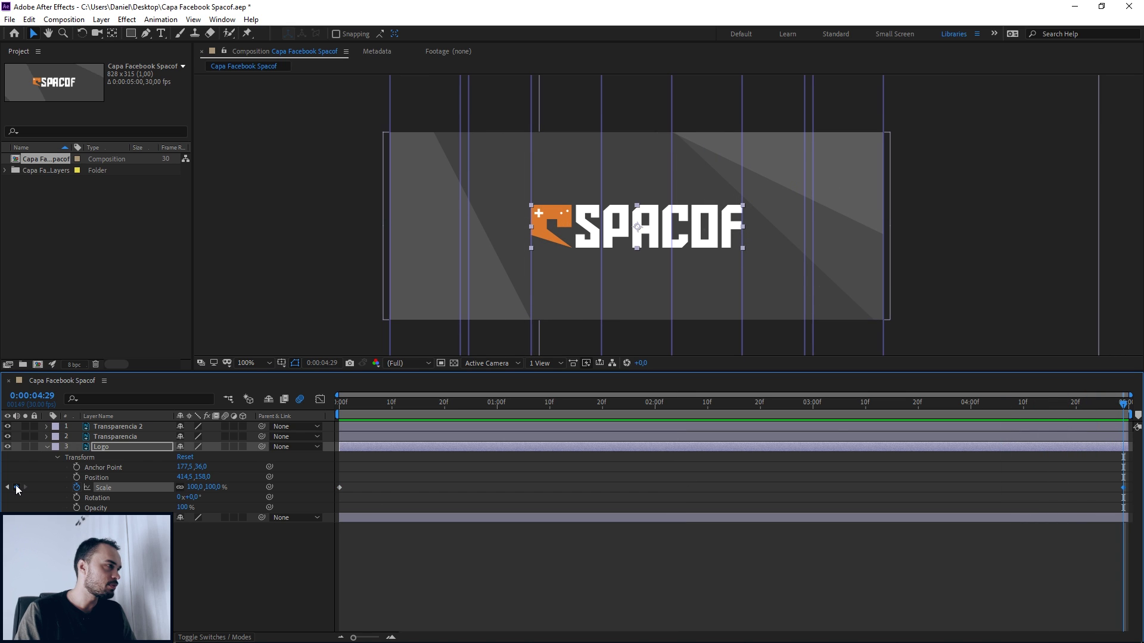
Add Logo Scale keyframes of 100% at 0:00:02:12 and 110% at 0:00:01:04.
{"action": "left_click", "coordinate": [718, 406]}
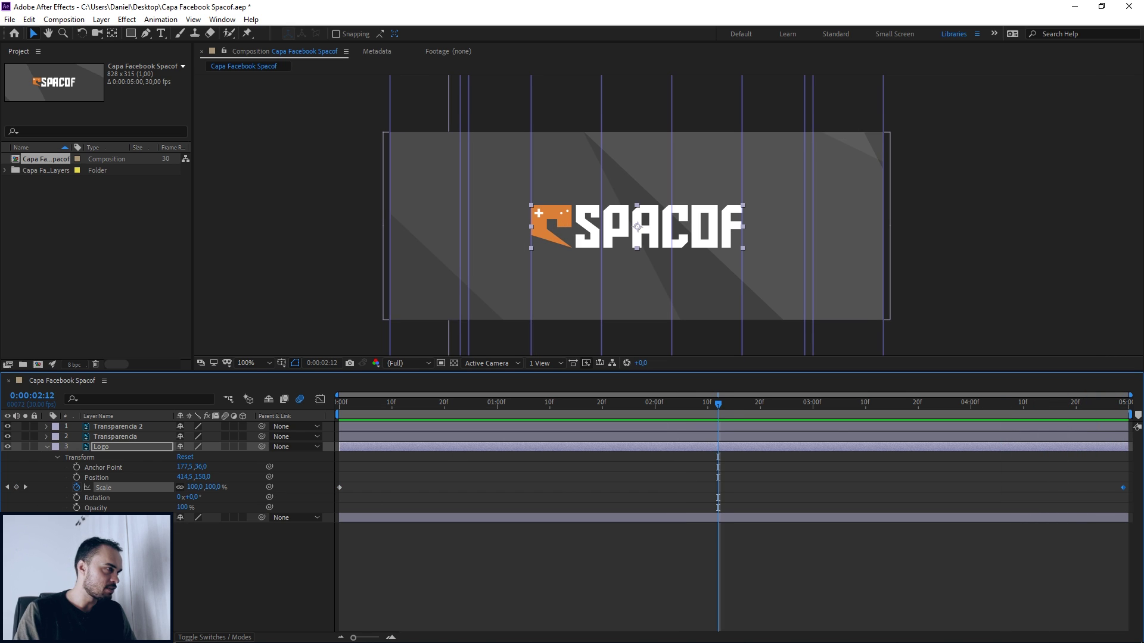
{"action": "left_click_drag", "start_coordinate": [548, 413], "coordinate": [518, 406]}
{"action": "left_click", "coordinate": [196, 487]}
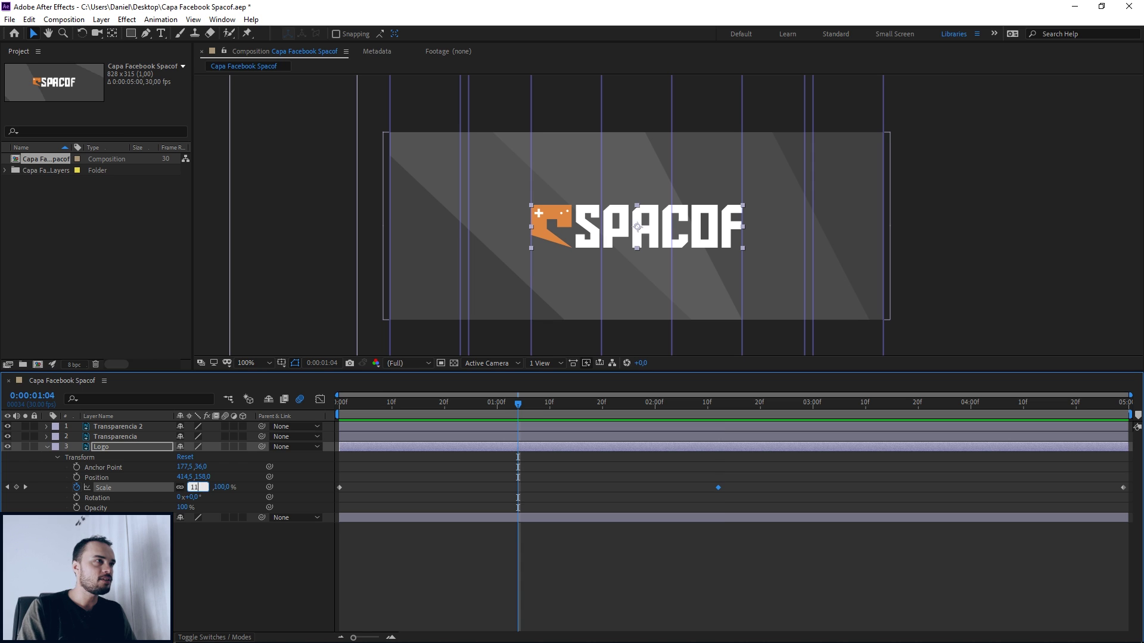
{"action": "type", "text": "110"}
{"action": "key", "text": "Return"}
Add a 110% Scale keyframe to the Logo layer at 0:00:03:23 and select all of its Scale keyframes.
{"action": "left_click", "coordinate": [933, 405]}
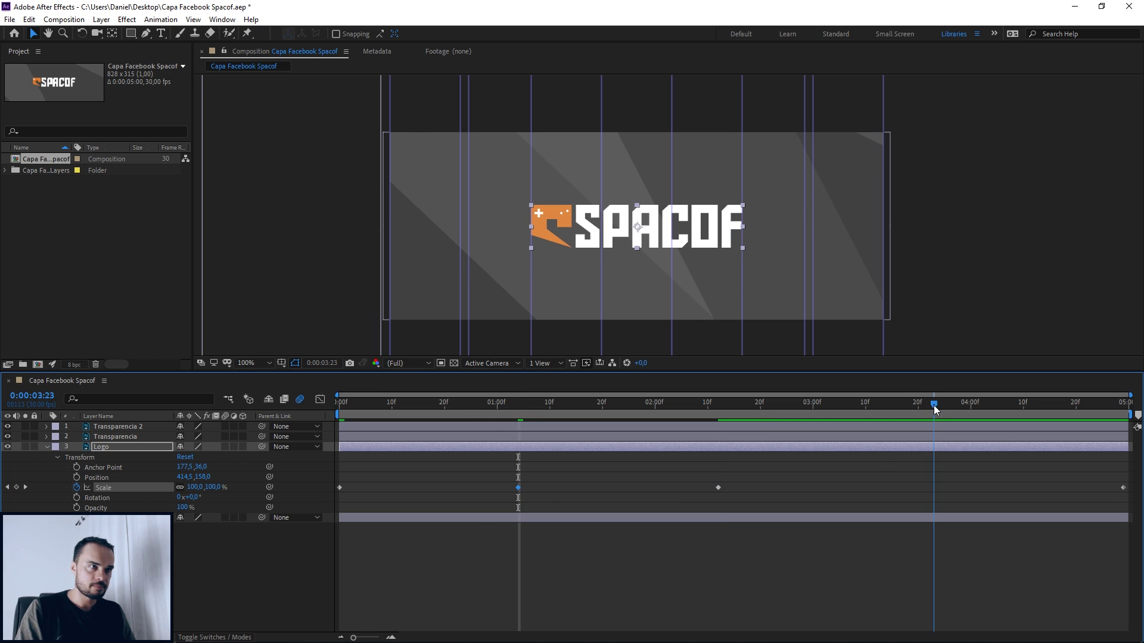
{"action": "left_click", "coordinate": [197, 487]}
{"action": "type", "text": "110"}
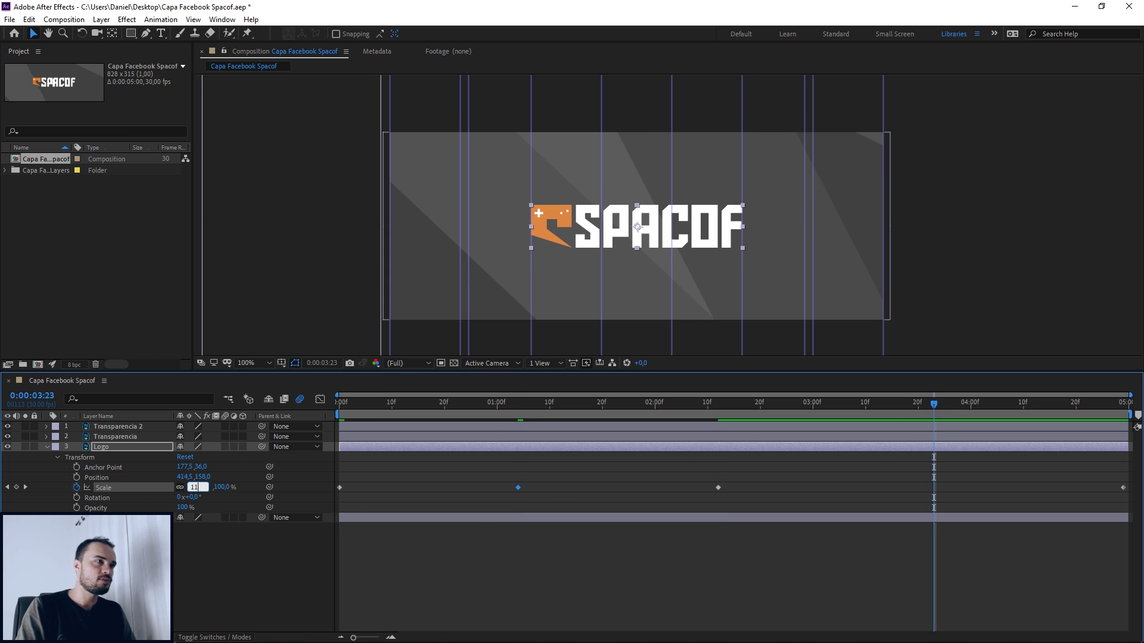
{"action": "key", "text": "Return"}
{"action": "left_click", "coordinate": [132, 487]}
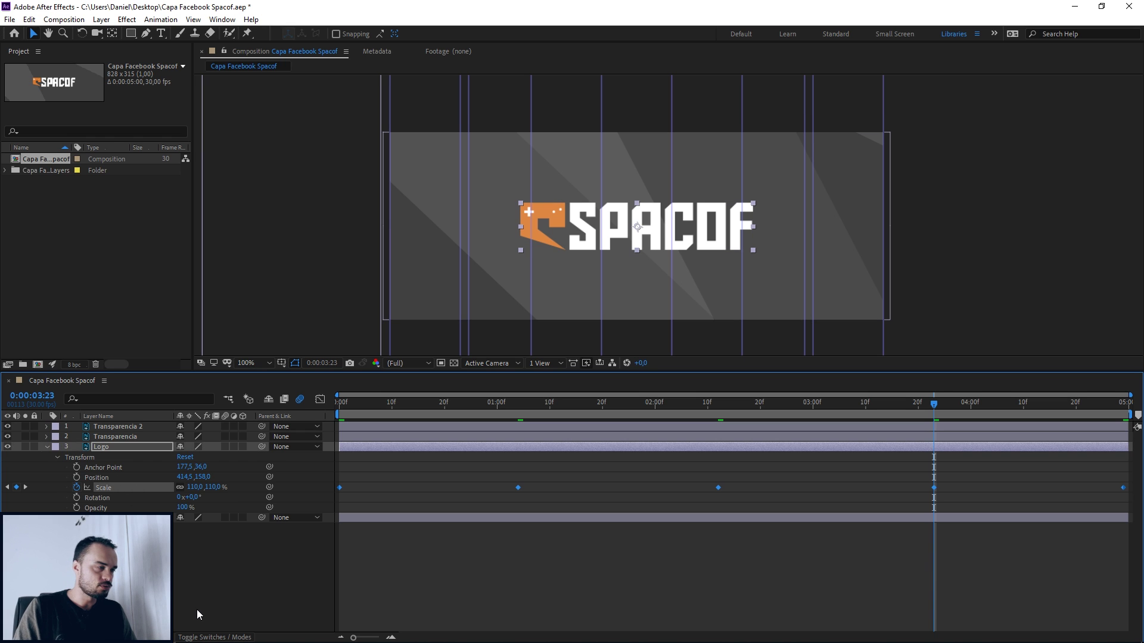
Apply Easy Ease to the selected Scale keyframes of the Logo layer and play the animation from the start.
{"action": "key", "text": "F9"}
{"action": "left_click", "coordinate": [393, 587]}
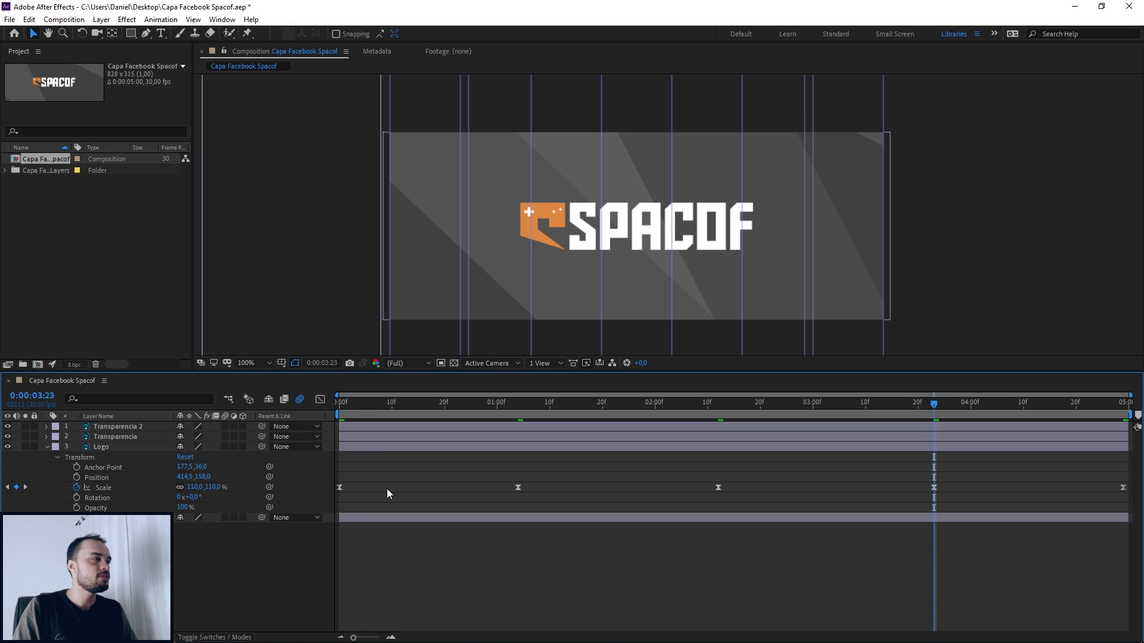
{"action": "left_click_drag", "start_coordinate": [363, 404], "coordinate": [337, 406]}
{"action": "key", "text": "space"}
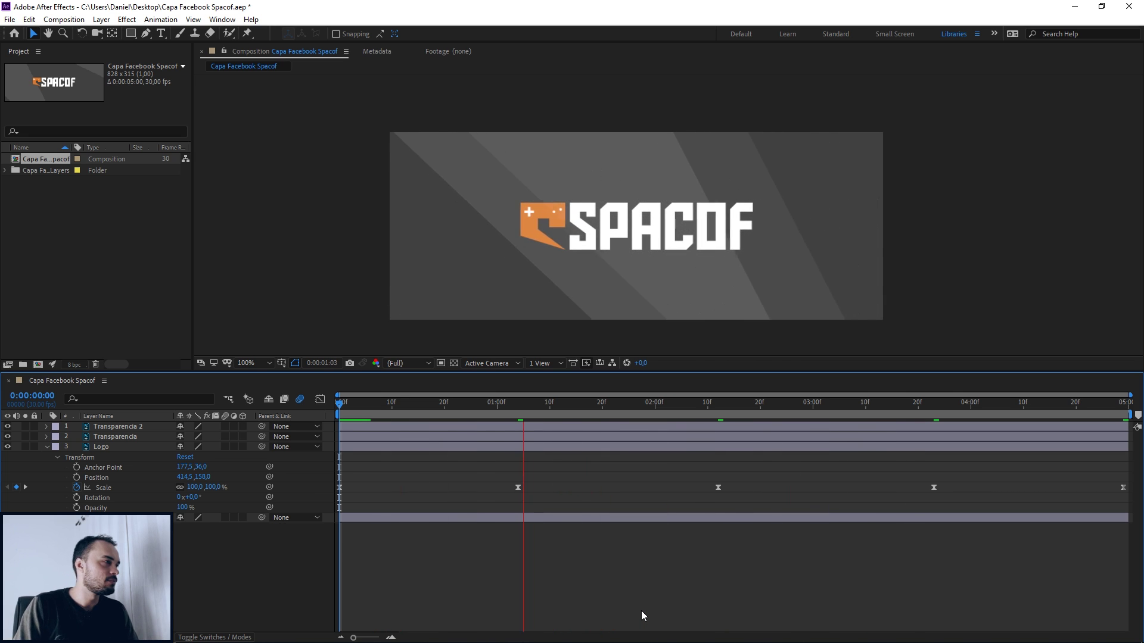
{"action": "key", "text": "space"}
Enable motion blur on all four layers and preview the animation from 0:00:00:00.
{"action": "left_click_drag", "start_coordinate": [566, 403], "coordinate": [776, 404]}
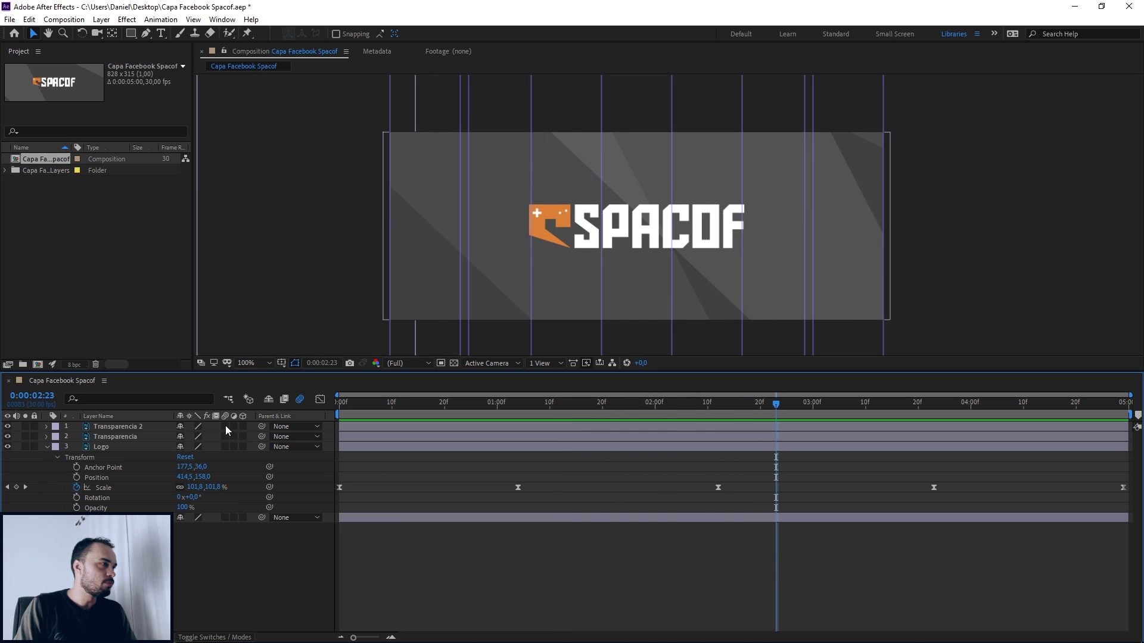
{"action": "left_click", "coordinate": [225, 517]}
{"action": "left_click_drag", "start_coordinate": [378, 407], "coordinate": [257, 408]}
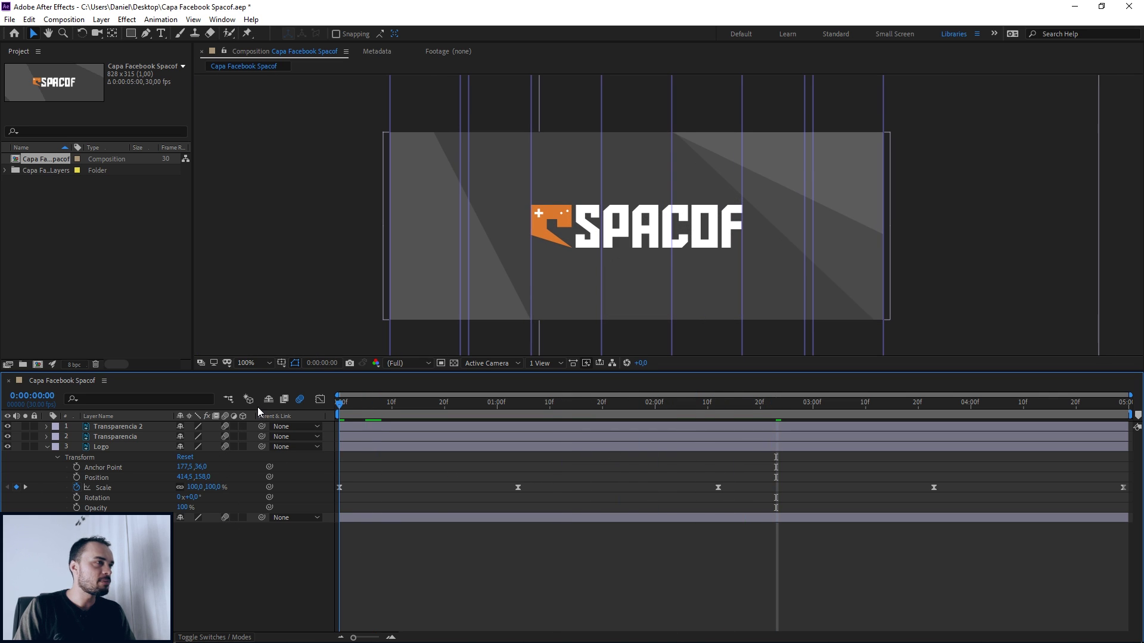
{"action": "key", "text": "space"}
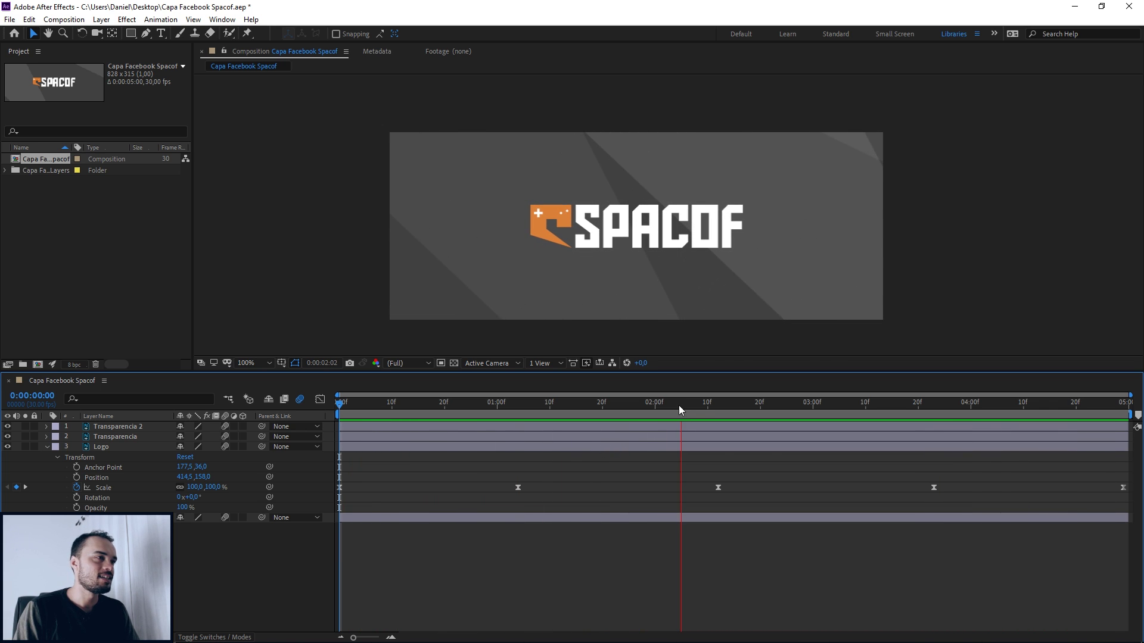
{"action": "left_click", "coordinate": [718, 403]}
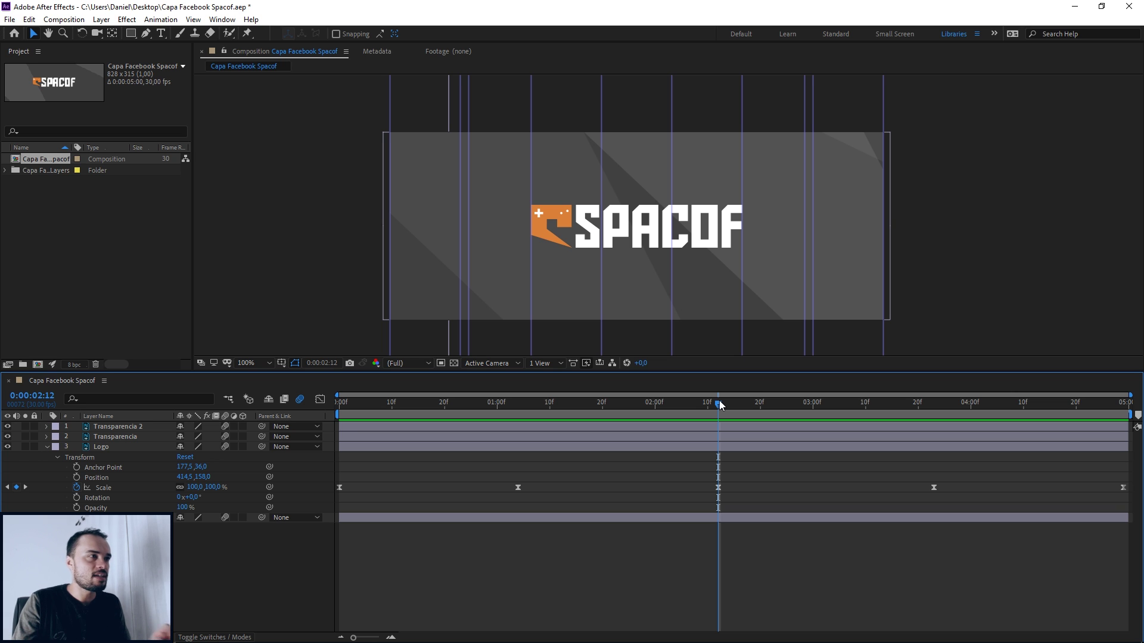
{"action": "left_click_drag", "start_coordinate": [543, 405], "coordinate": [576, 431]}
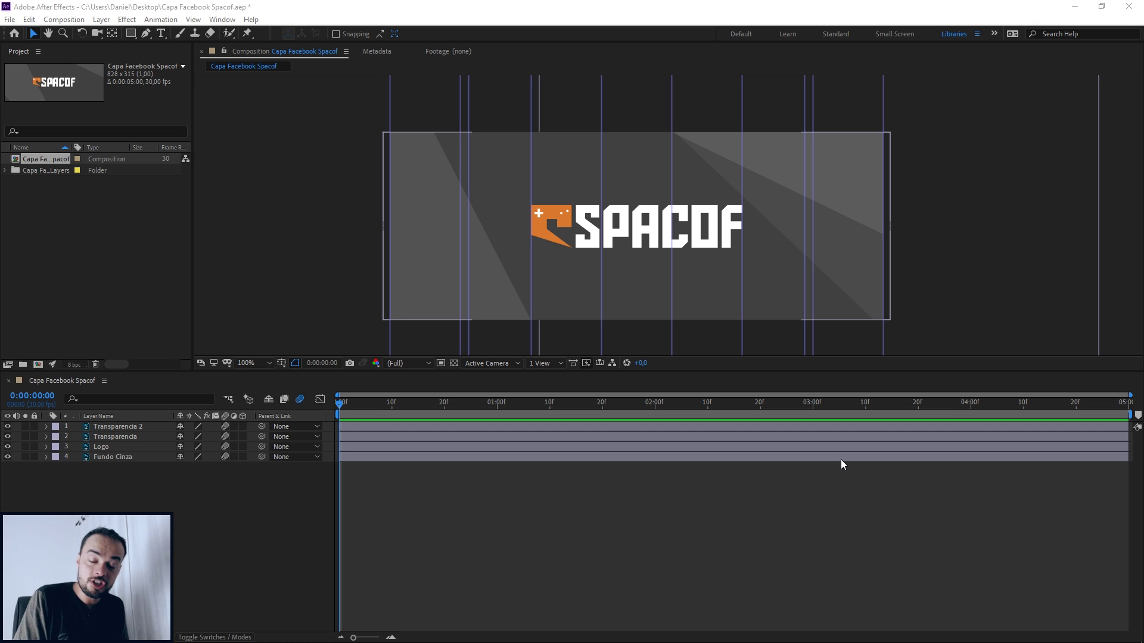
Pre-compose the Transparencia 2, Transparencia, Logo and Fundo Cinza layers together into one composition.
{"action": "left_click", "coordinate": [842, 464]}
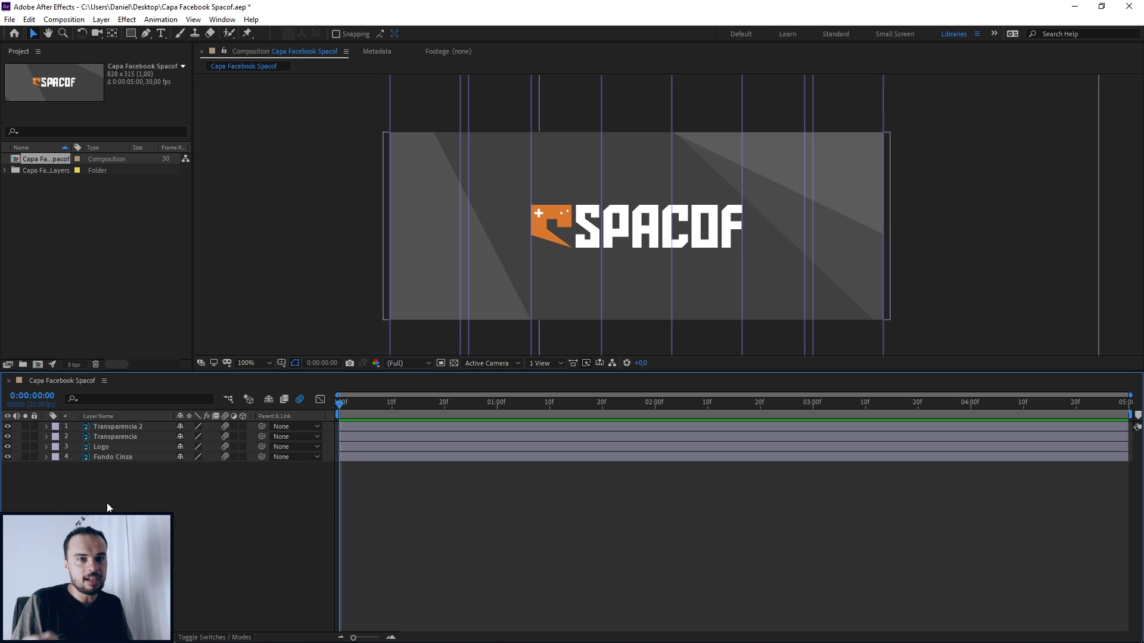
{"action": "left_click", "coordinate": [195, 480]}
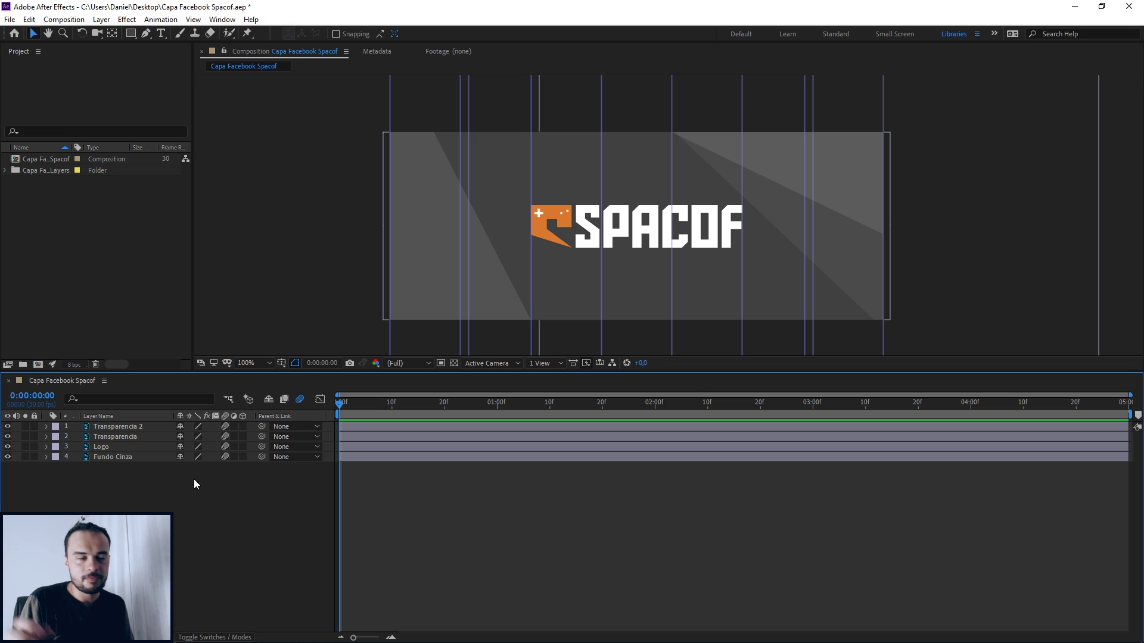
{"action": "left_click", "coordinate": [146, 456]}
{"action": "left_click", "coordinate": [148, 430], "text": "shift"}
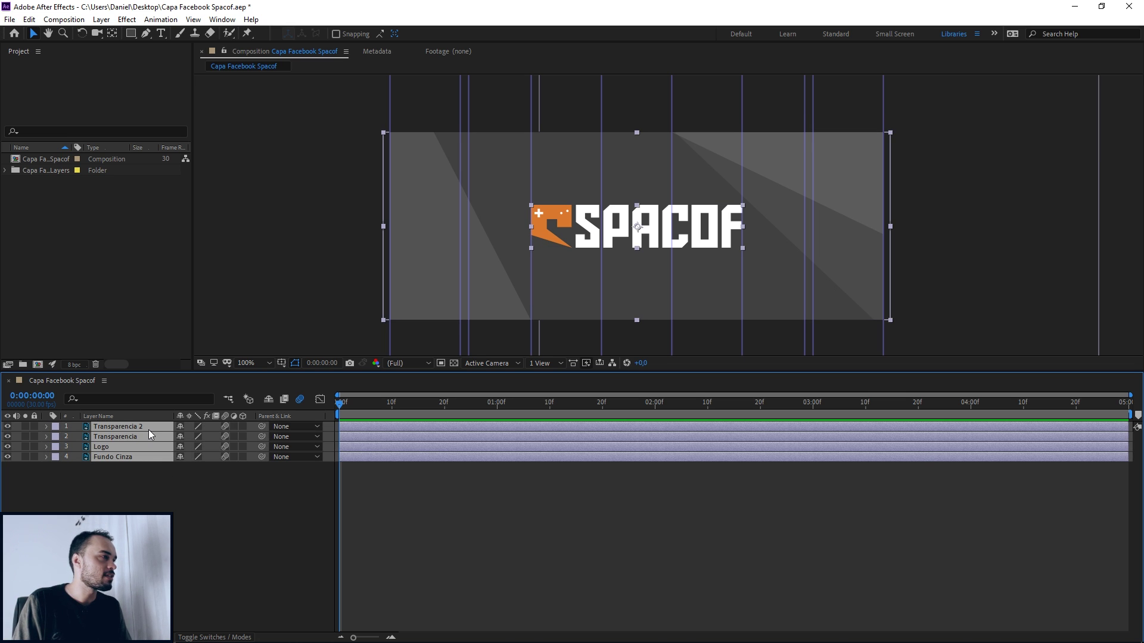
{"action": "right_click", "coordinate": [149, 430]}
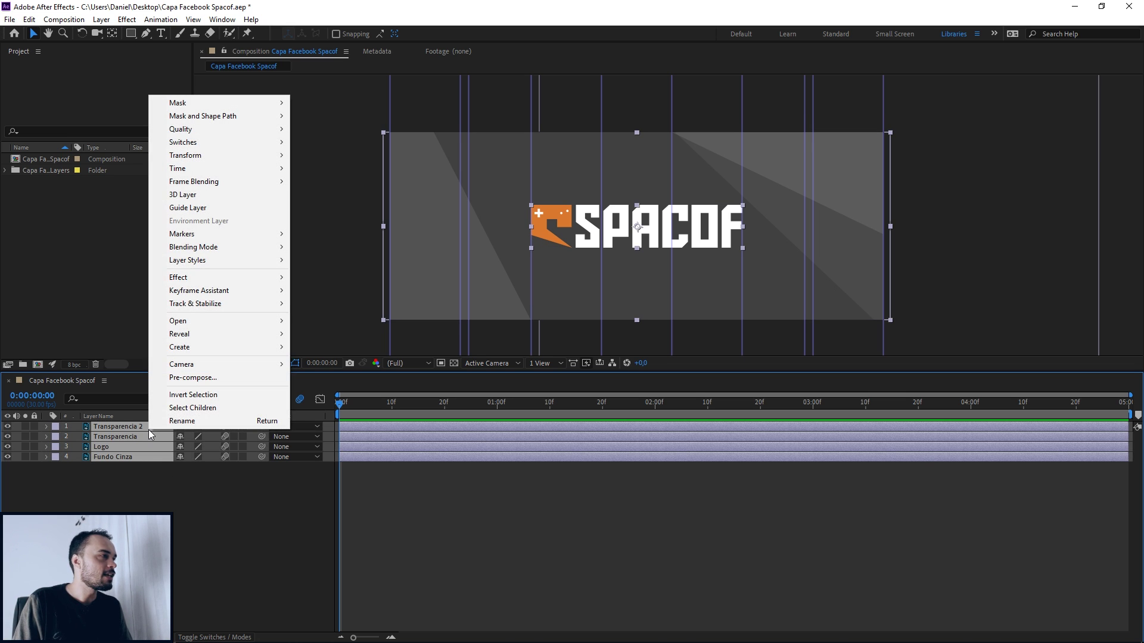
{"action": "left_click", "coordinate": [193, 377]}
{"action": "left_click", "coordinate": [599, 400]}
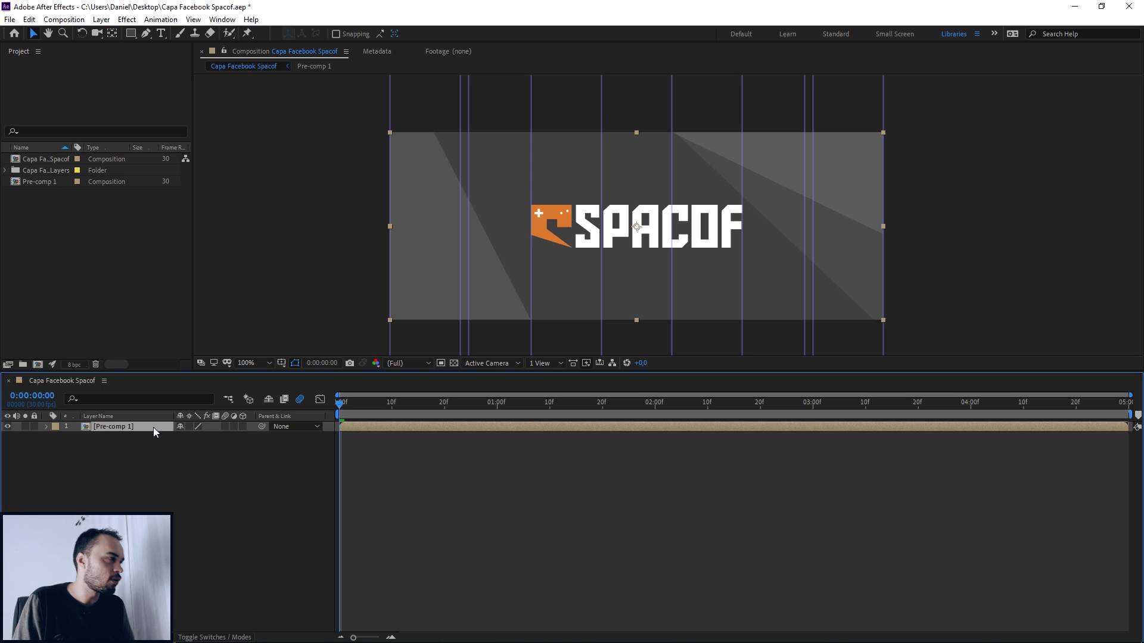
Set the duration of the Capa Facebook Spacof composition to 0:00:25:00.
{"action": "left_click", "coordinate": [52, 232]}
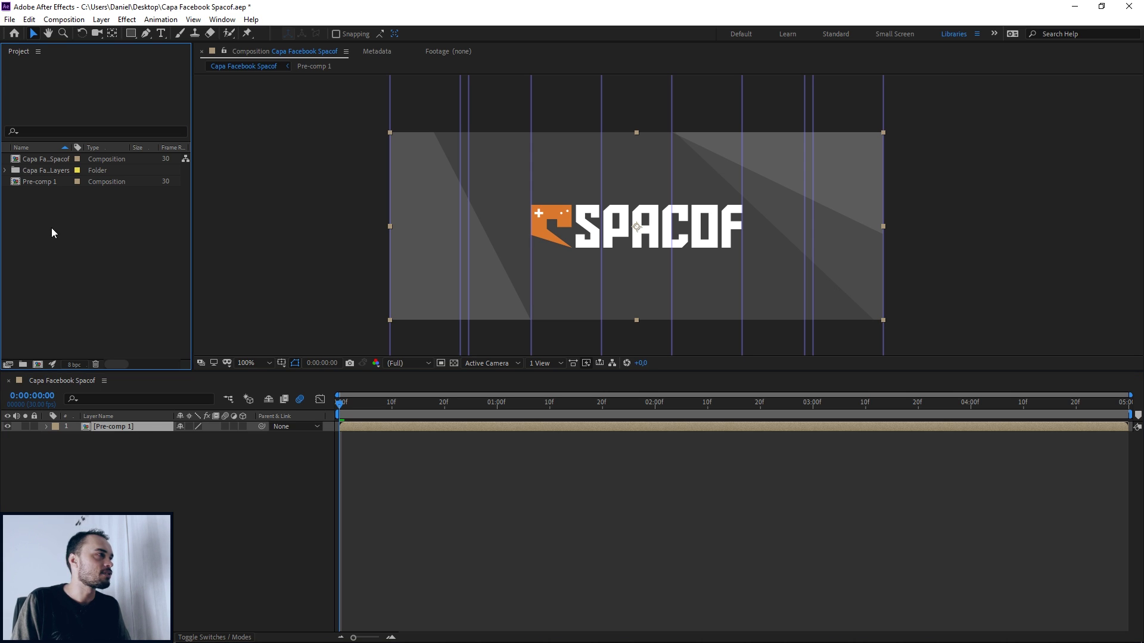
{"action": "right_click", "coordinate": [42, 158]}
{"action": "left_click", "coordinate": [95, 166]}
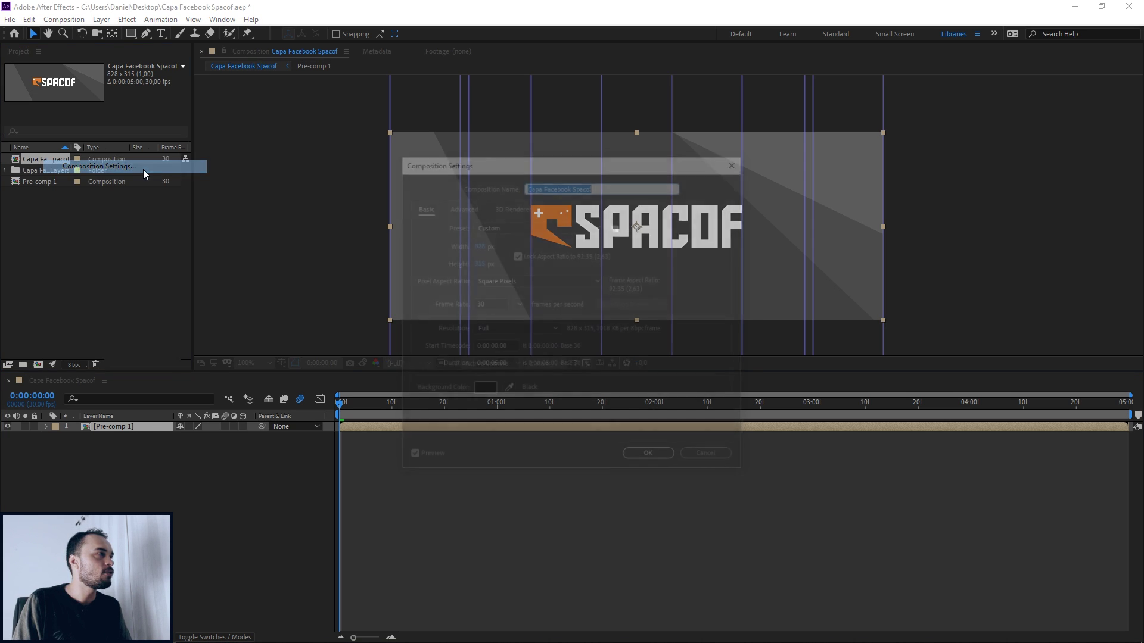
{"action": "left_click", "coordinate": [494, 366]}
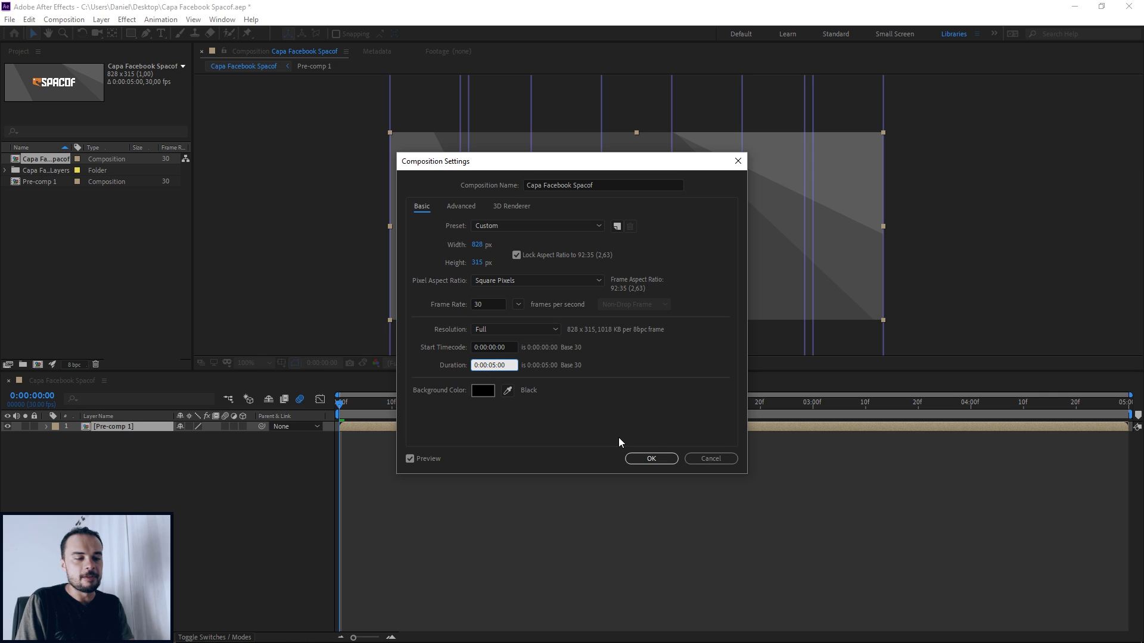
{"action": "key", "text": "BackSpace"}
{"action": "key", "text": "BackSpace"}
{"action": "type", "text": "20"}
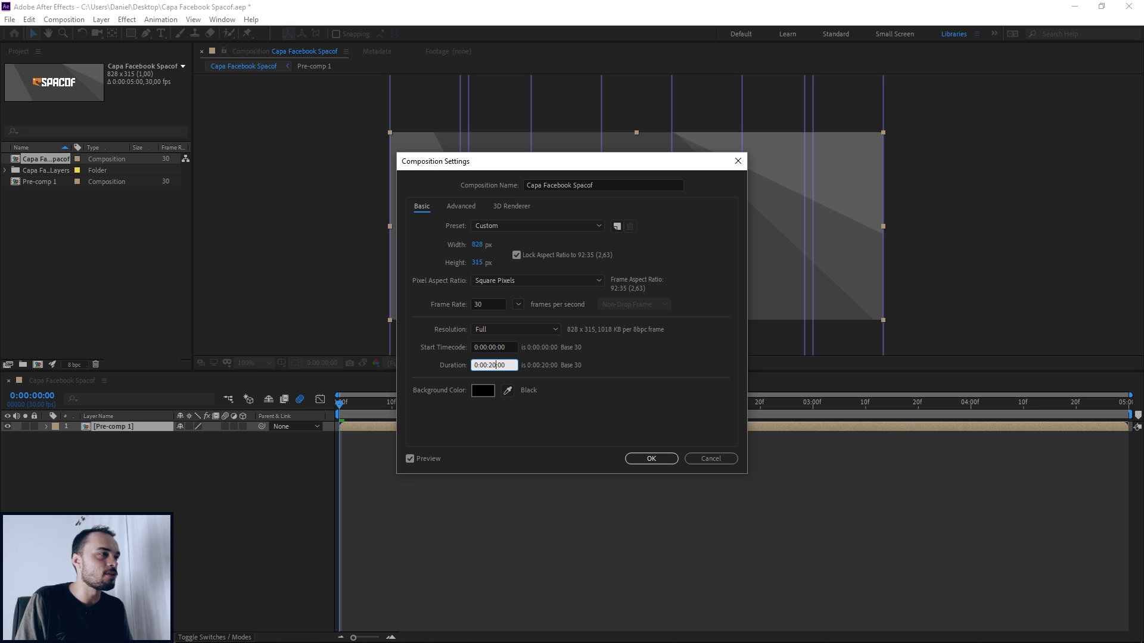
{"action": "key", "text": "shift+Left"}
{"action": "key", "text": "shift+Left"}
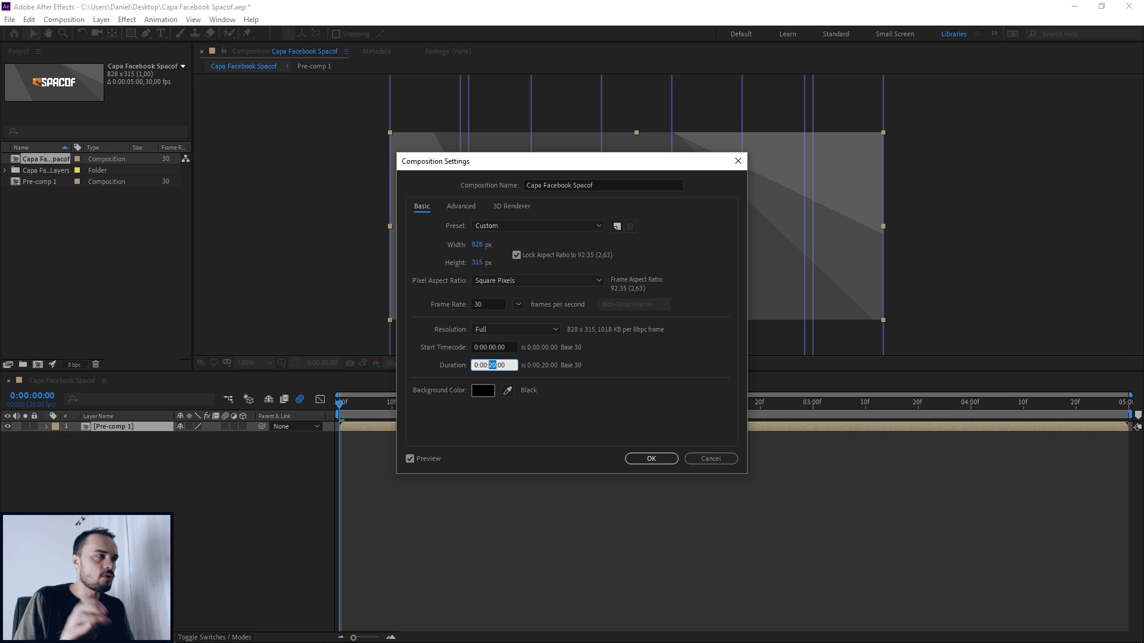
{"action": "type", "text": "25"}
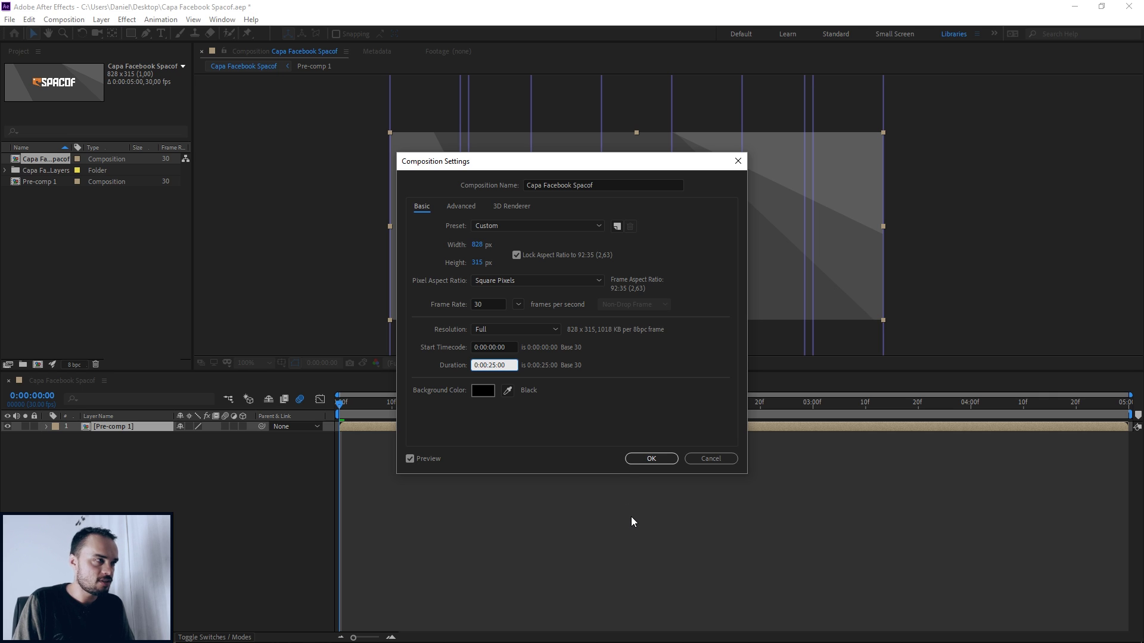
{"action": "left_click", "coordinate": [655, 460]}
{"action": "scroll", "coordinate": [671, 481], "scroll_direction": "down", "scroll_amount": 3}
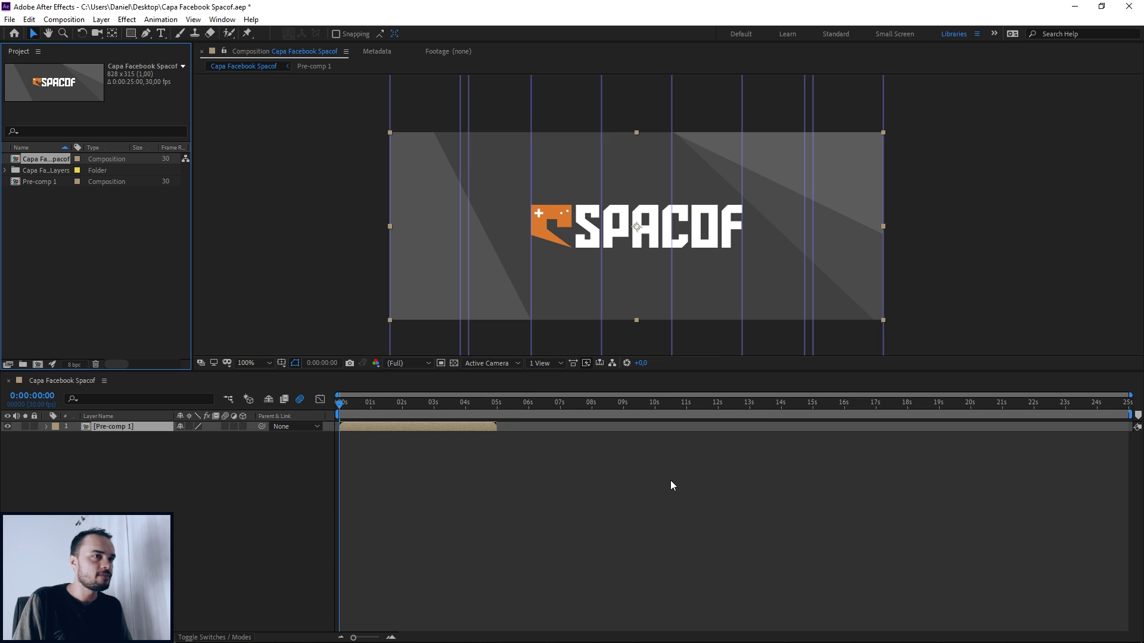
{"action": "left_click", "coordinate": [141, 445]}
{"action": "key", "text": "ctrl+a"}
{"action": "key", "text": "ctrl+d"}
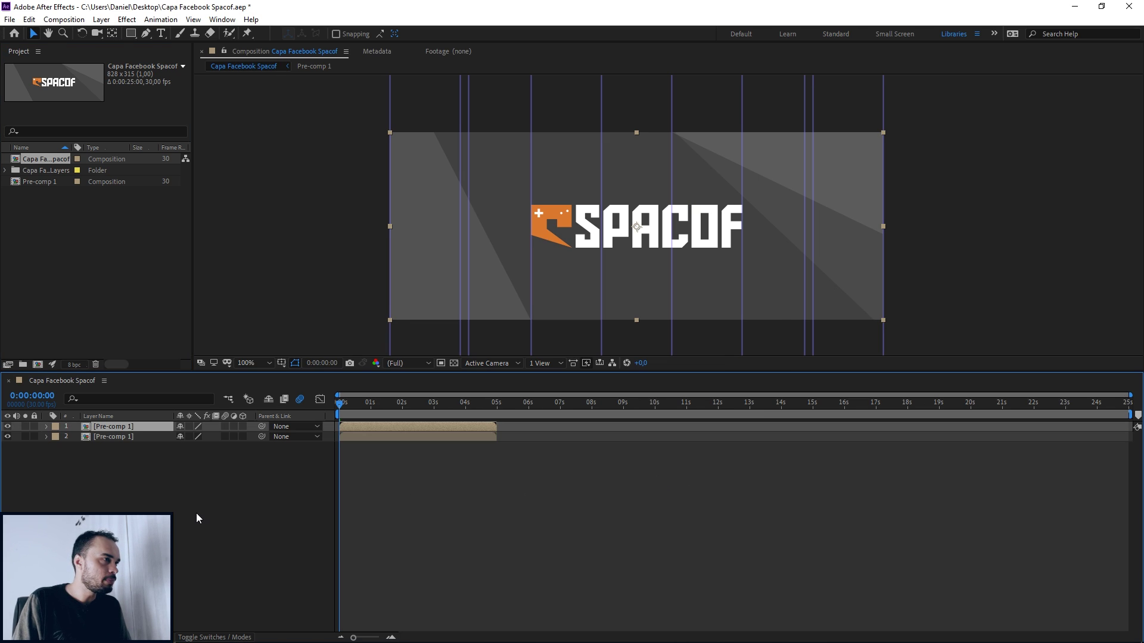
{"action": "key", "text": "ctrl+z"}
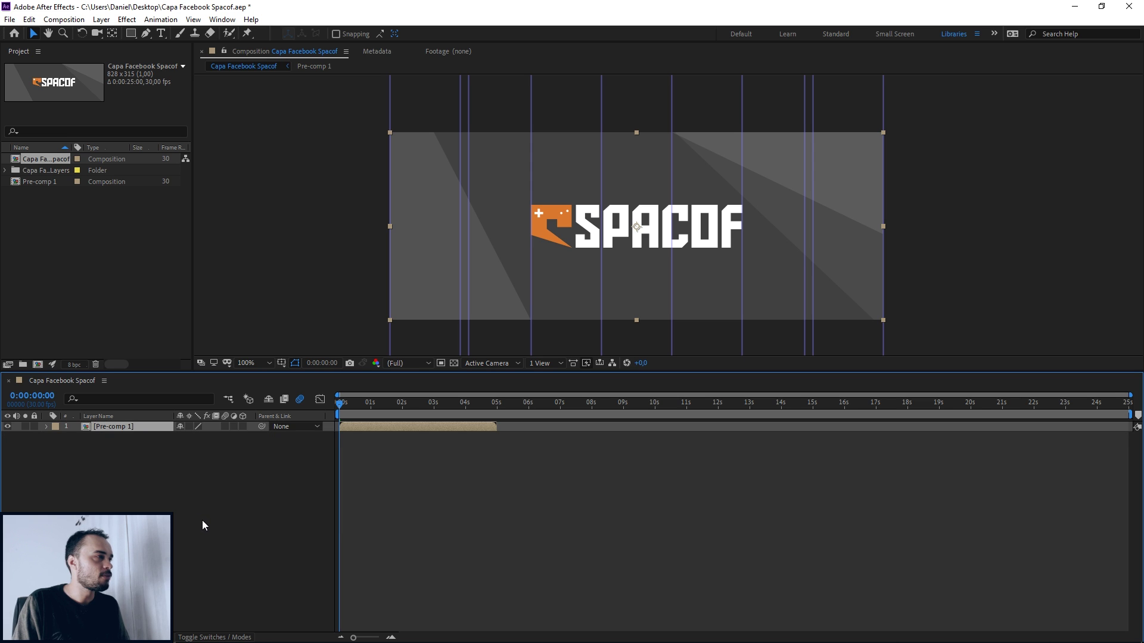
Duplicate the Pre-comp 1 layer four times and arrange the copies end to end, starting at 5, 10, 15 and 20 seconds.
{"action": "key", "text": "ctrl+d"}
{"action": "left_click_drag", "start_coordinate": [367, 427], "coordinate": [989, 423]}
{"action": "key", "text": "ctrl+d"}
{"action": "key", "text": "ctrl+d"}
{"action": "key", "text": "ctrl+d"}
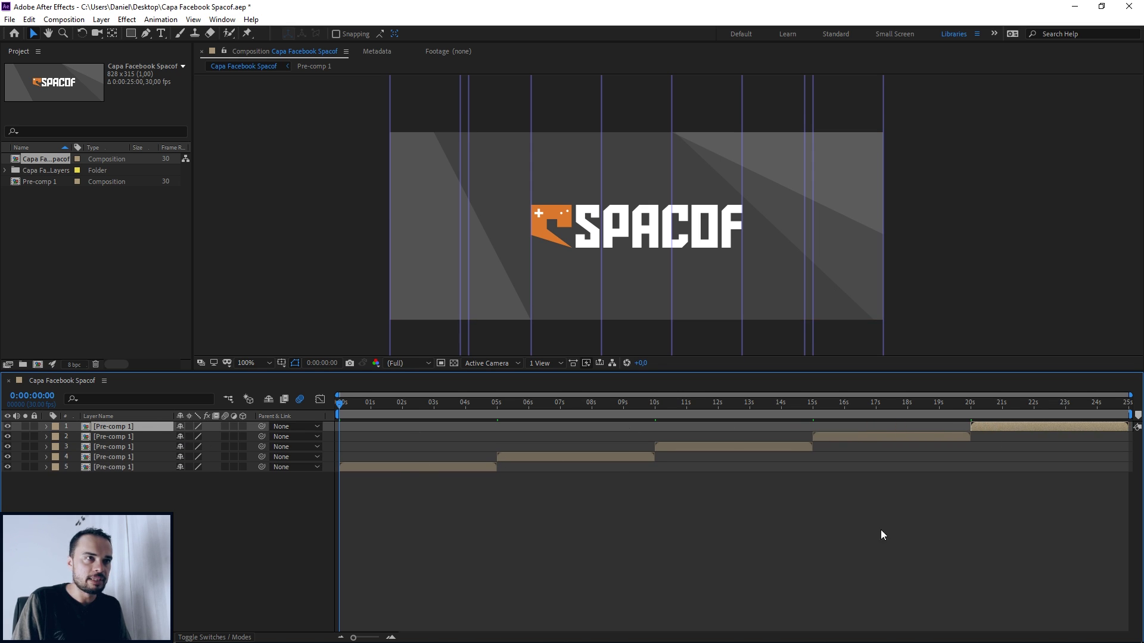
{"action": "left_click", "coordinate": [881, 532]}
Play through the composition and examine the transitions between the five consecutive Pre-comp 1 layers for a seamless loop.
{"action": "key", "text": "space"}
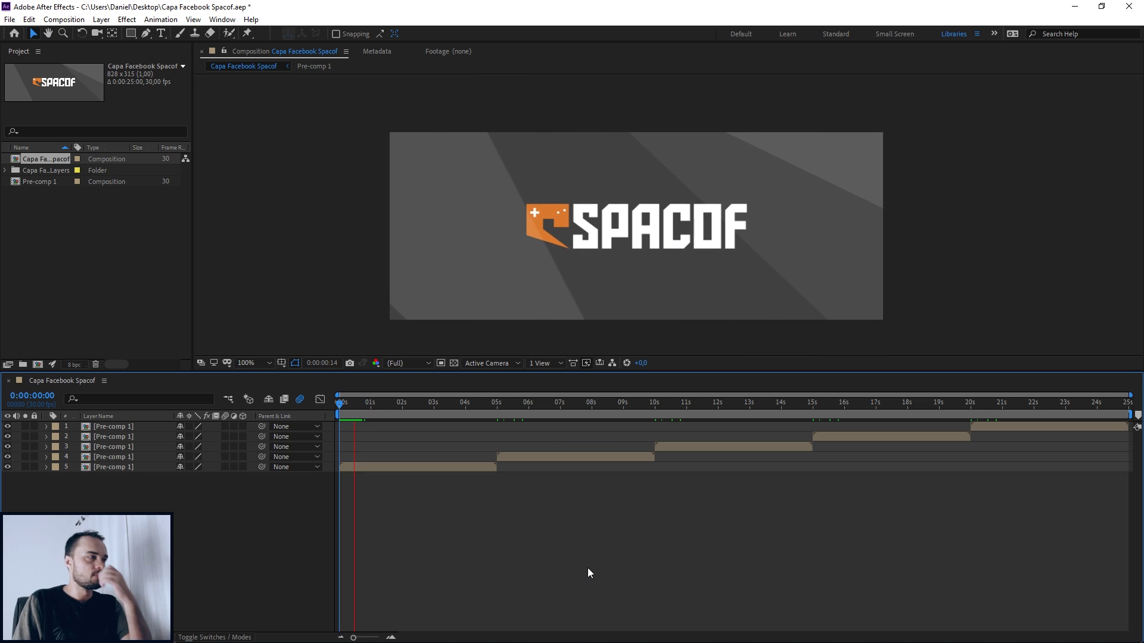
{"action": "left_click_drag", "start_coordinate": [453, 409], "coordinate": [513, 410]}
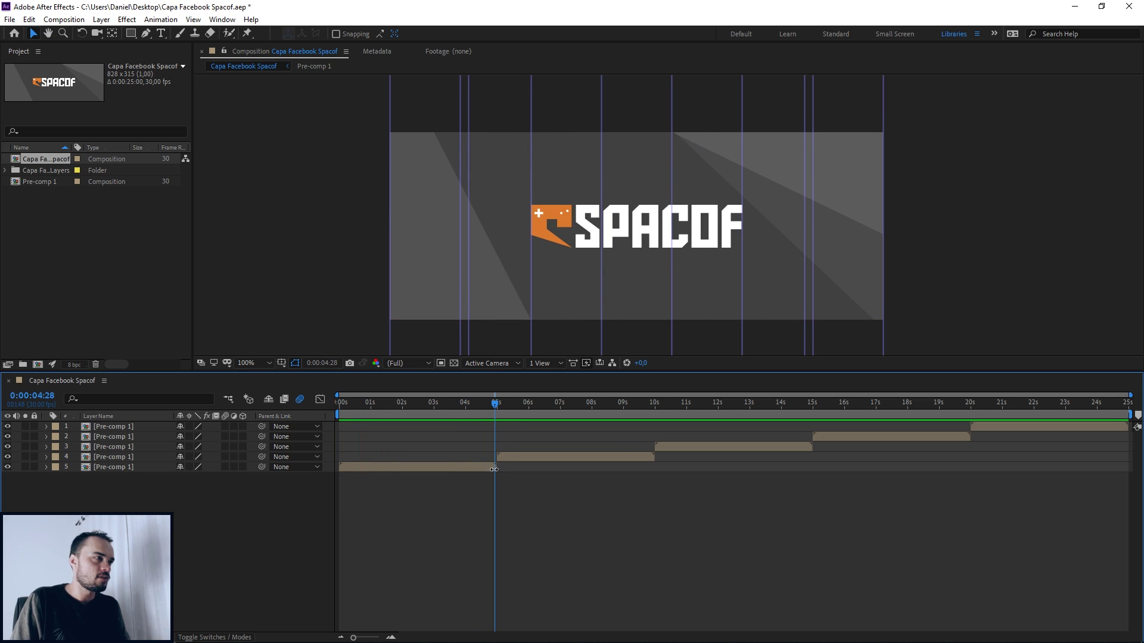
{"action": "scroll", "coordinate": [494, 469], "scroll_direction": "up", "scroll_amount": 4}
{"action": "scroll", "coordinate": [423, 474], "scroll_direction": "down", "scroll_amount": 5}
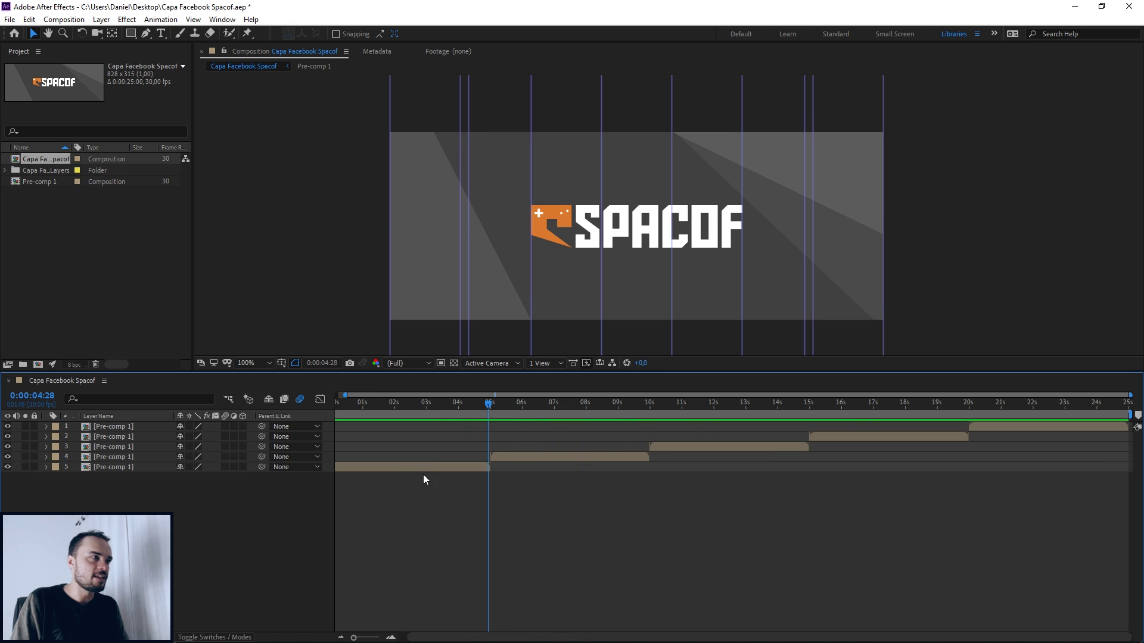
{"action": "scroll", "coordinate": [674, 445], "scroll_direction": "up", "scroll_amount": 5}
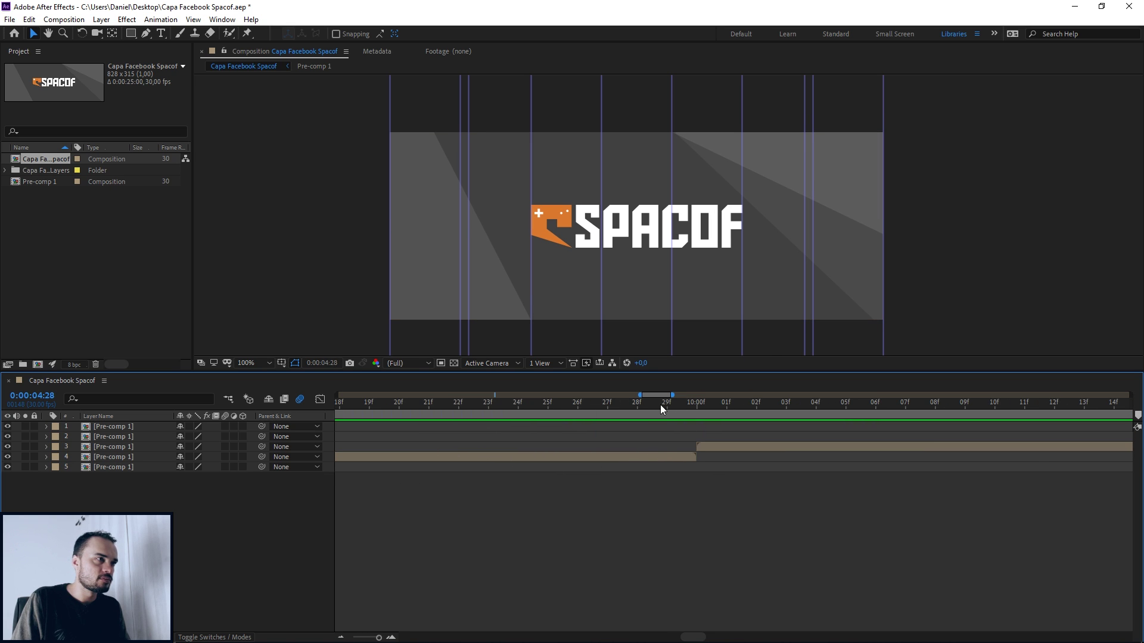
{"action": "left_click_drag", "start_coordinate": [660, 405], "coordinate": [692, 415]}
{"action": "scroll", "coordinate": [692, 414], "scroll_direction": "down", "scroll_amount": 4}
{"action": "left_click", "coordinate": [772, 403]}
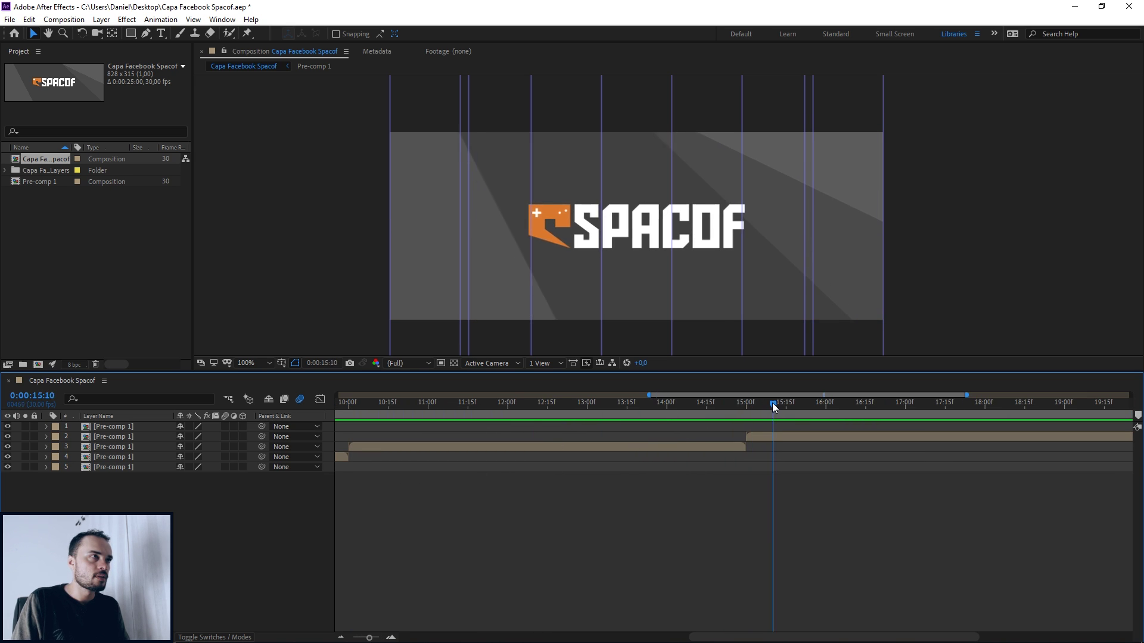
{"action": "scroll", "coordinate": [714, 419], "scroll_direction": "down", "scroll_amount": 4}
{"action": "left_click_drag", "start_coordinate": [981, 409], "coordinate": [1106, 404]}
{"action": "key", "text": "space"}
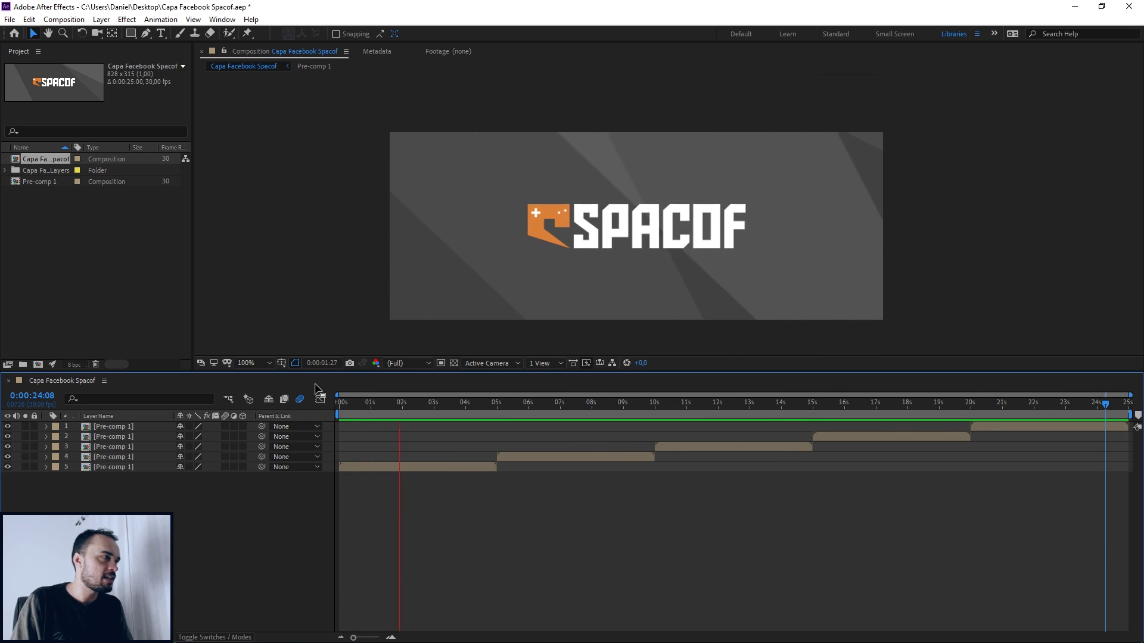
{"action": "left_click", "coordinate": [368, 410]}
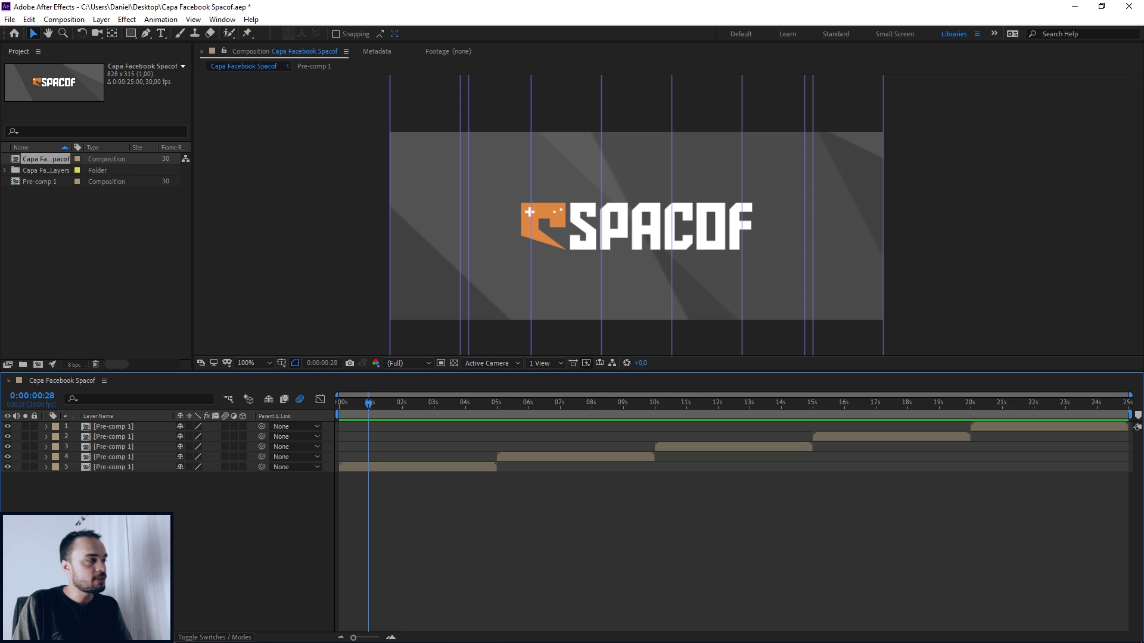
Add the Capa Facebook Spacof composition to the render queue and set its output module to QuickTime format with RGB channels.
{"action": "key", "text": "ctrl+m"}
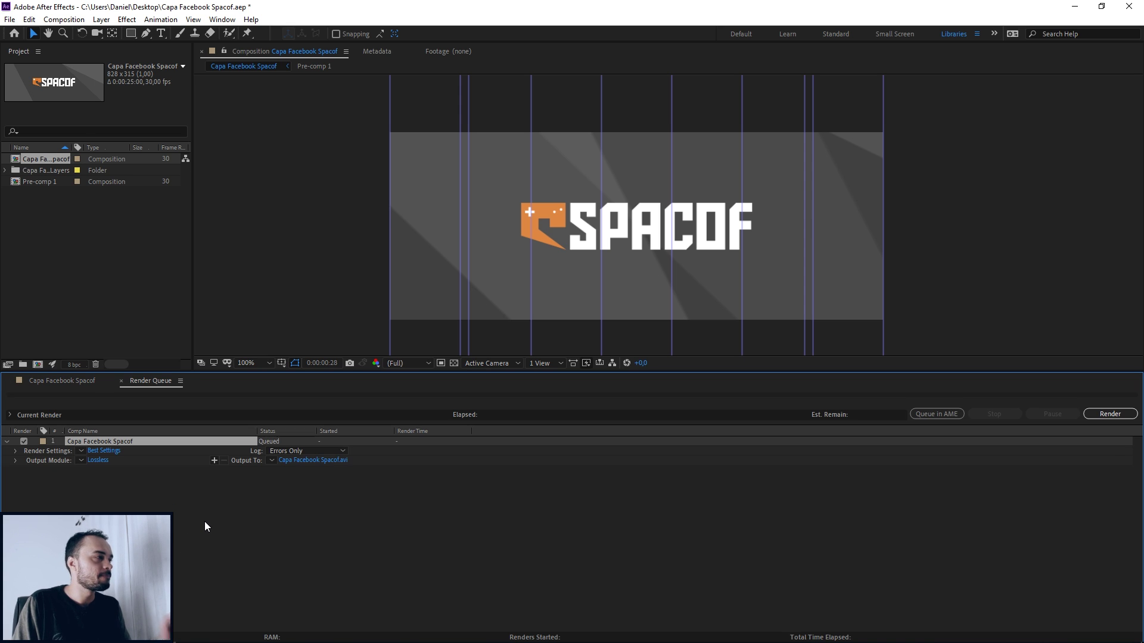
{"action": "left_click", "coordinate": [97, 460]}
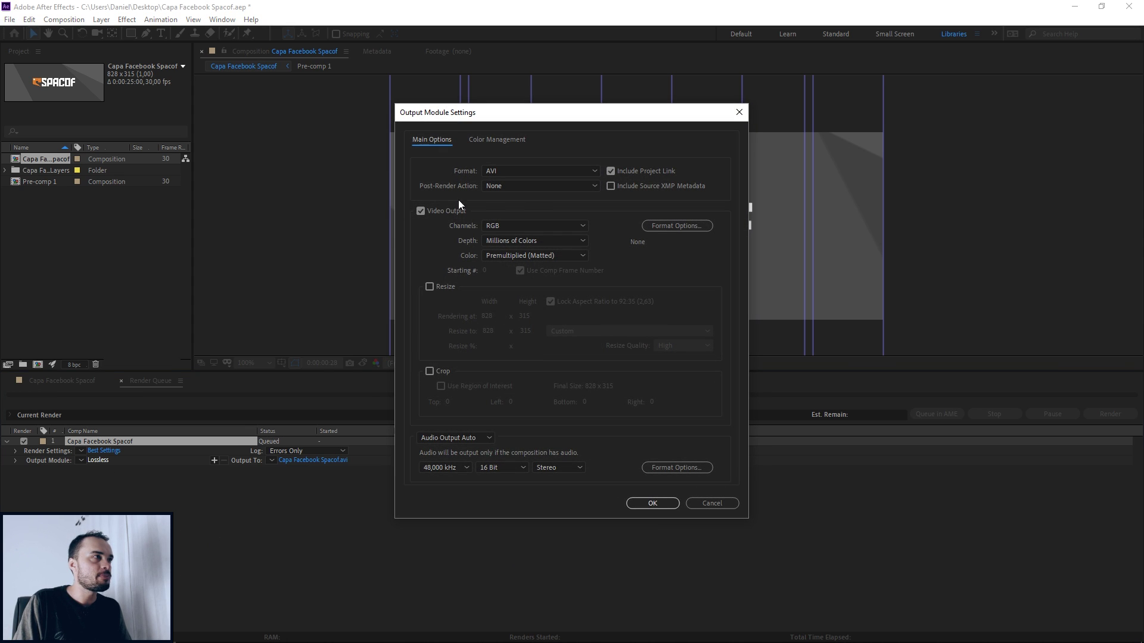
{"action": "left_click", "coordinate": [542, 170]}
{"action": "left_click", "coordinate": [532, 302]}
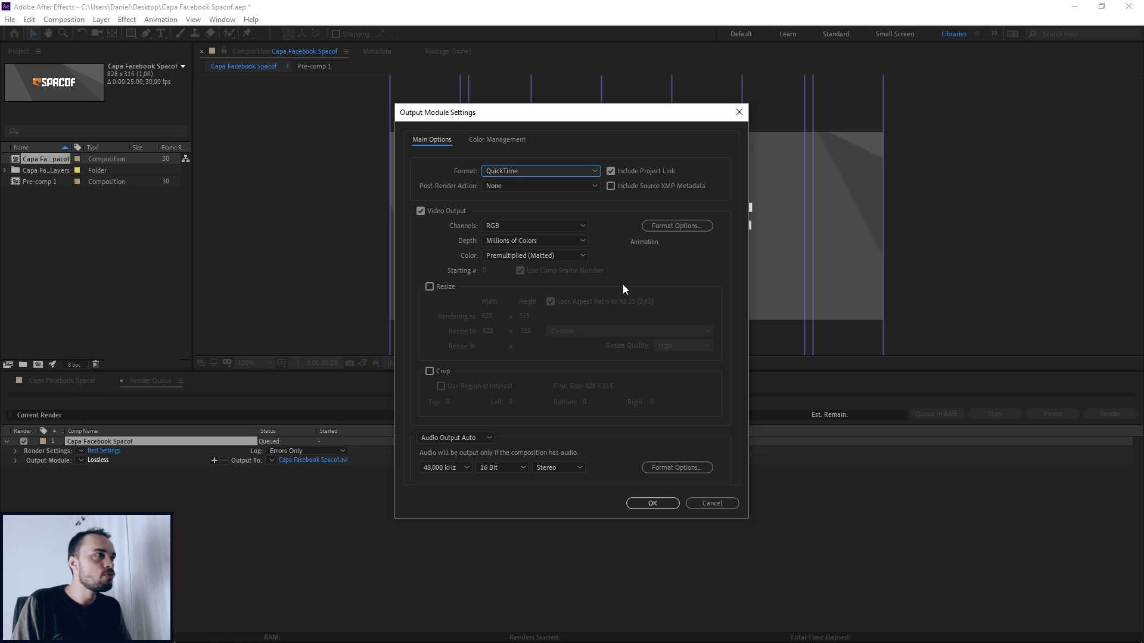
{"action": "left_click", "coordinate": [523, 227]}
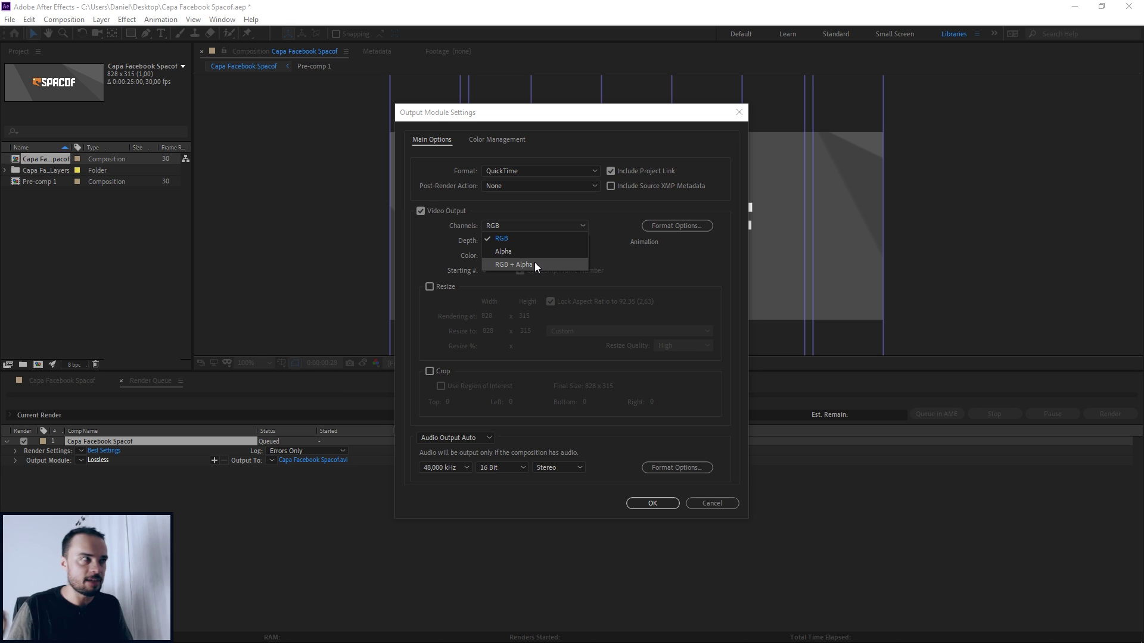
{"action": "left_click", "coordinate": [513, 236]}
{"action": "left_click", "coordinate": [653, 503]}
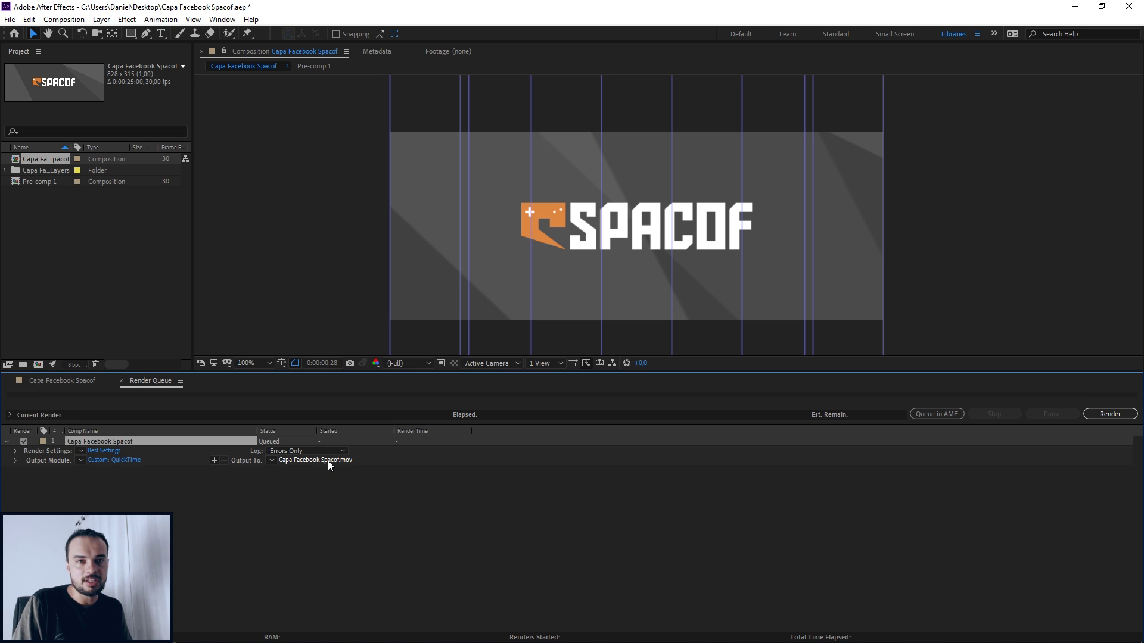
Set the render output to Capa Facebook Spacof.mov in the Para Editar folder and render the composition.
{"action": "left_click", "coordinate": [327, 460]}
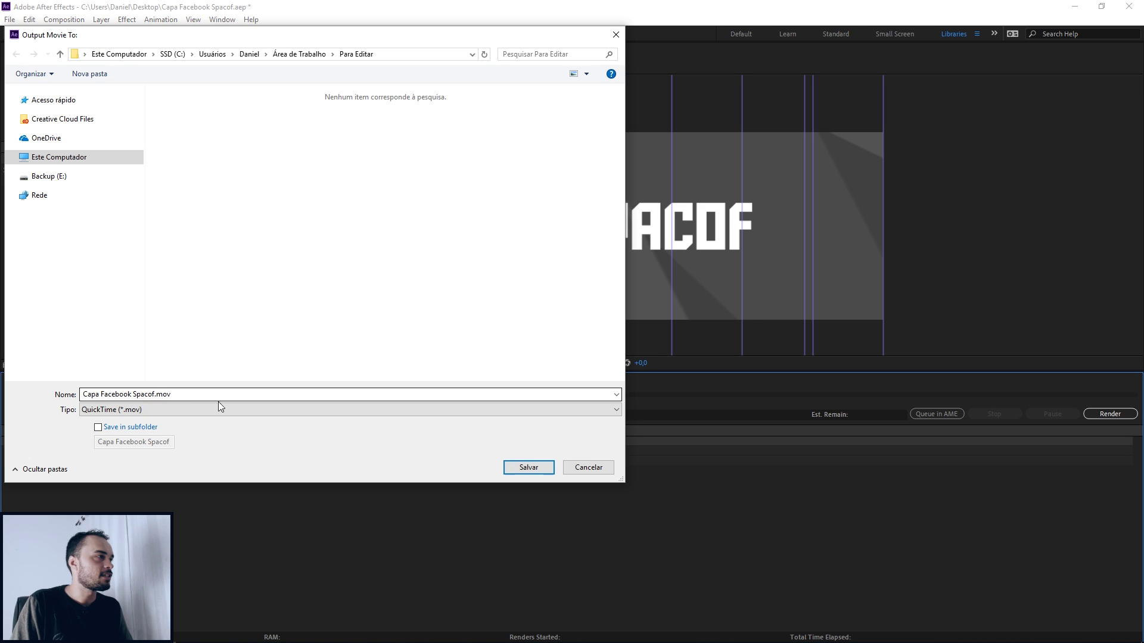
{"action": "left_click", "coordinate": [529, 469]}
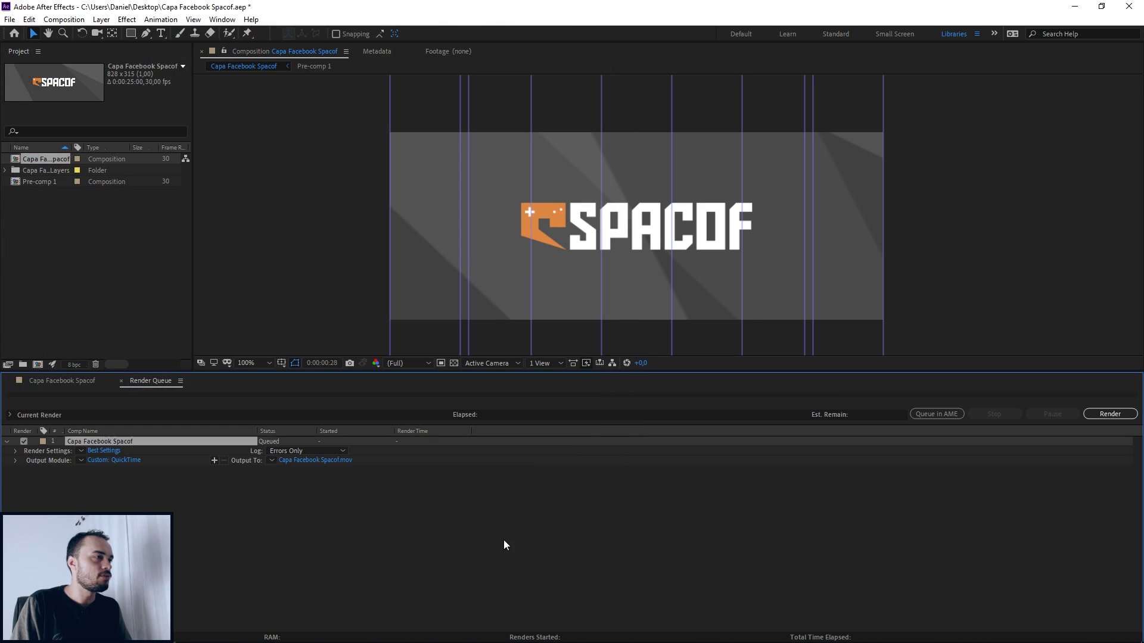
{"action": "left_click", "coordinate": [1111, 414]}
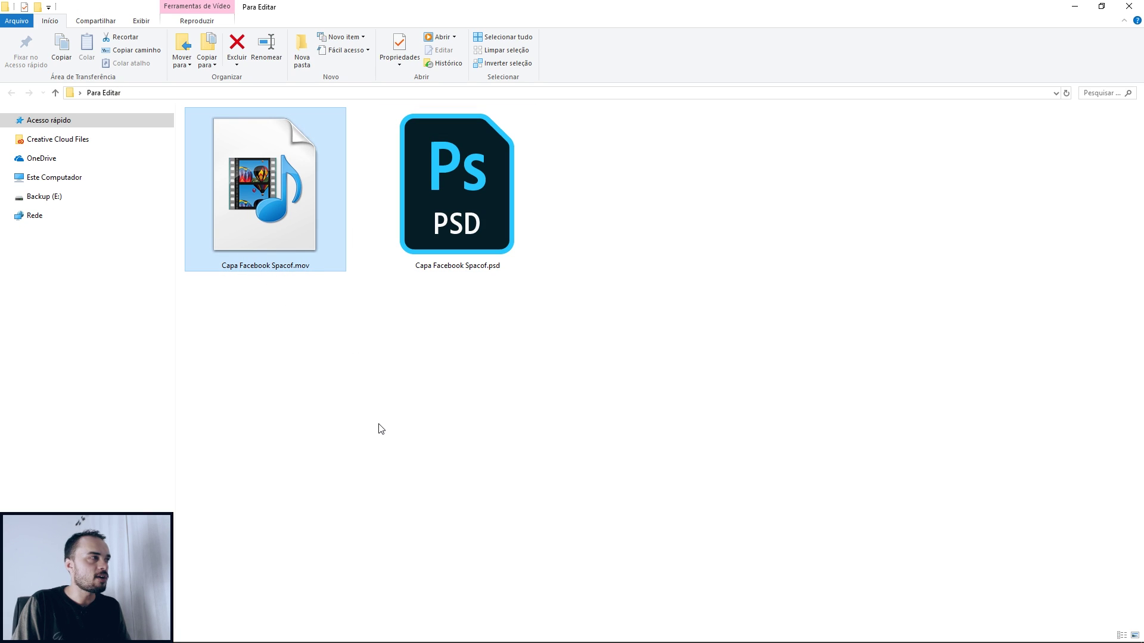
Switch to the Spacof Facebook page in the browser and upload Capa Facebook Spacof.mov through the cover options.
{"action": "key", "text": "alt+Tab"}
{"action": "key", "text": "alt+Tab"}
{"action": "key", "text": "alt+Tab"}
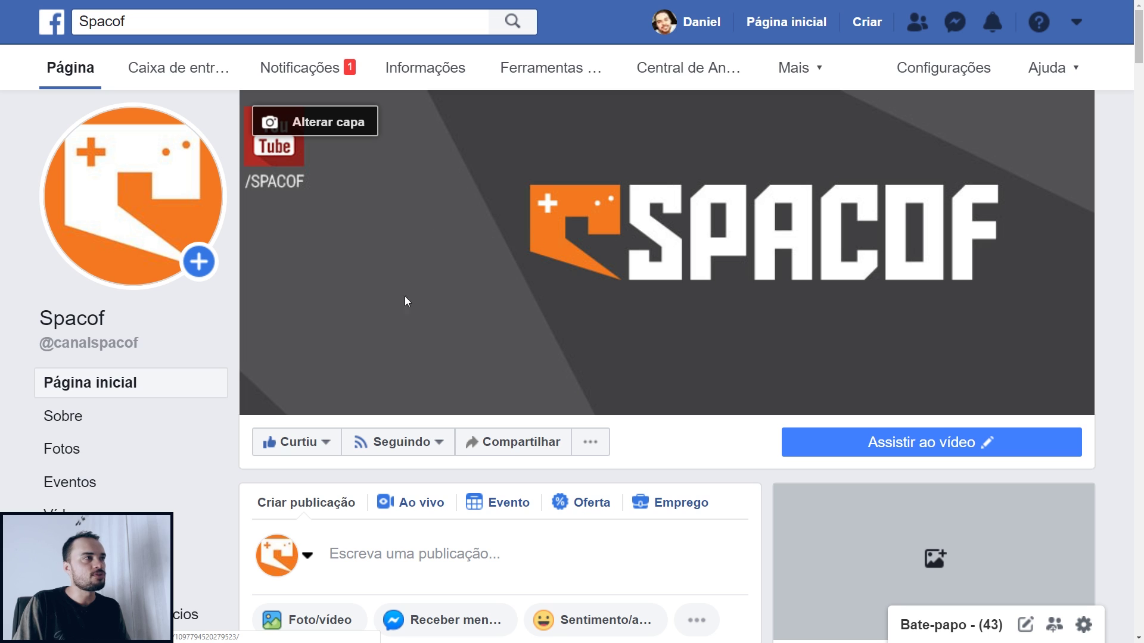
{"action": "left_click", "coordinate": [306, 123]}
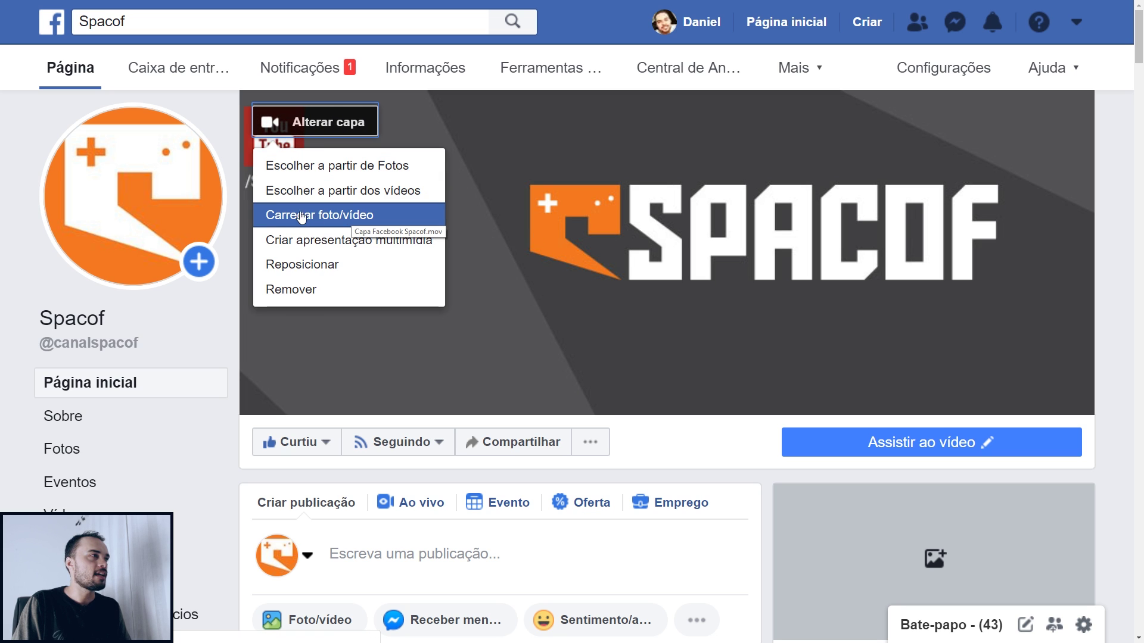
{"action": "left_click", "coordinate": [352, 215]}
{"action": "left_click", "coordinate": [472, 402]}
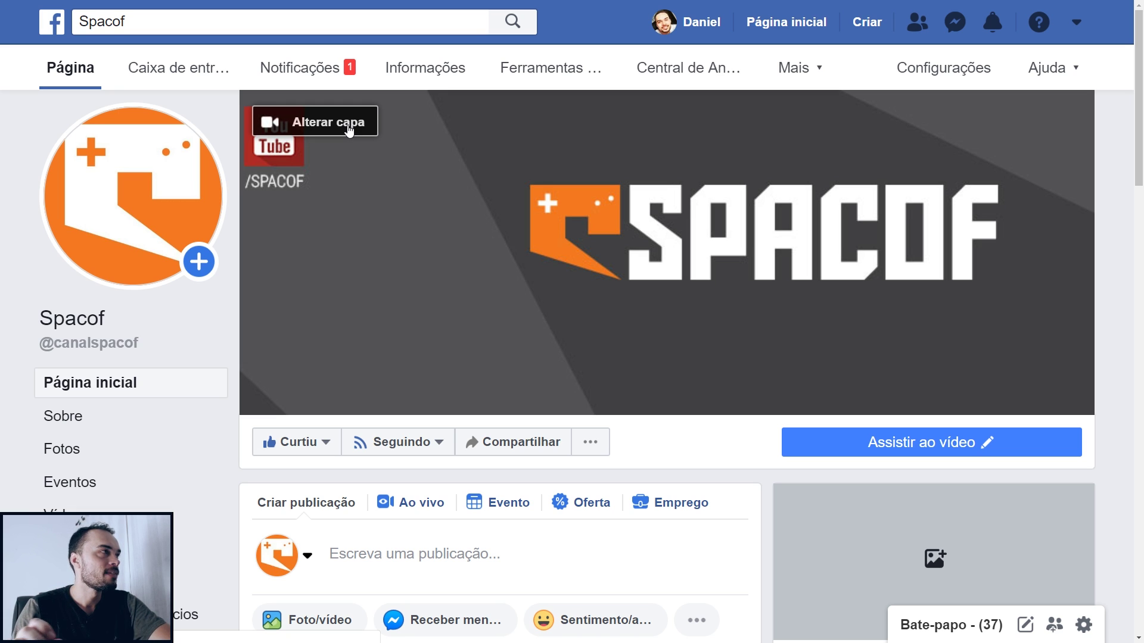
Choose the uploaded Spacof logo animation from the page's existing videos as the new cover.
{"action": "scroll", "coordinate": [345, 212], "scroll_direction": "down", "scroll_amount": 5}
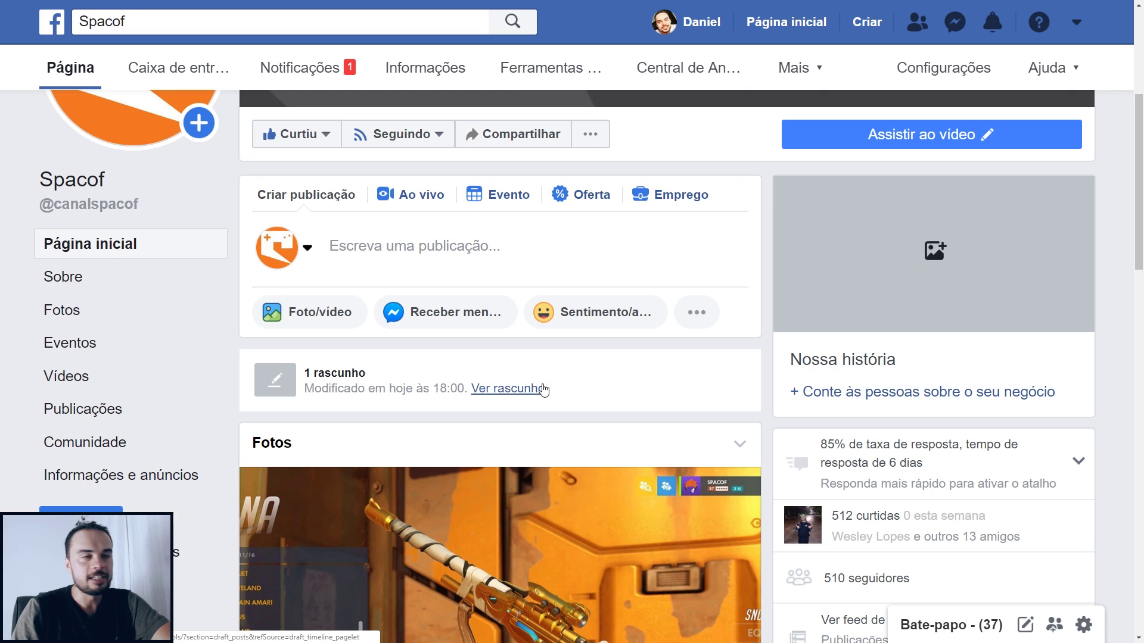
{"action": "scroll", "coordinate": [648, 406], "scroll_direction": "up", "scroll_amount": 5}
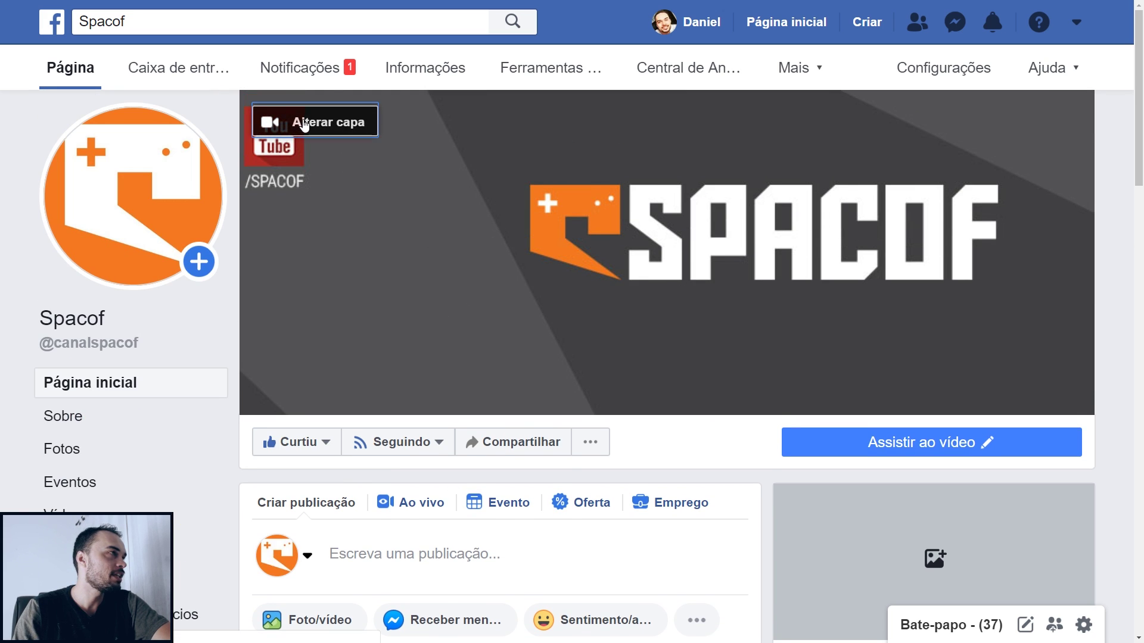
{"action": "left_click", "coordinate": [304, 125]}
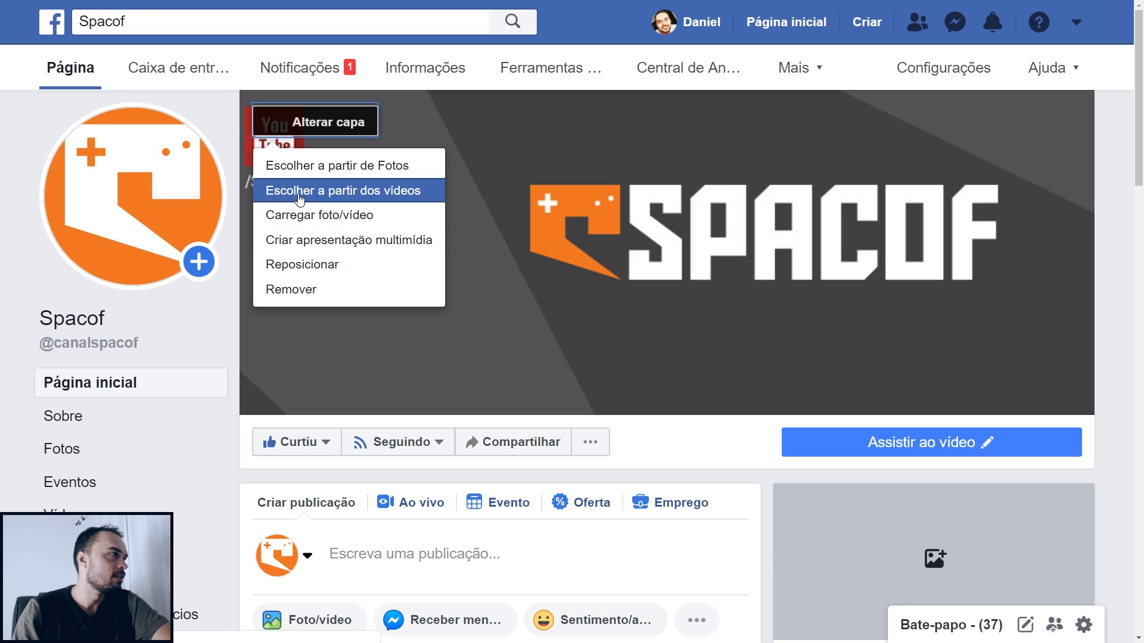
{"action": "left_click", "coordinate": [404, 191]}
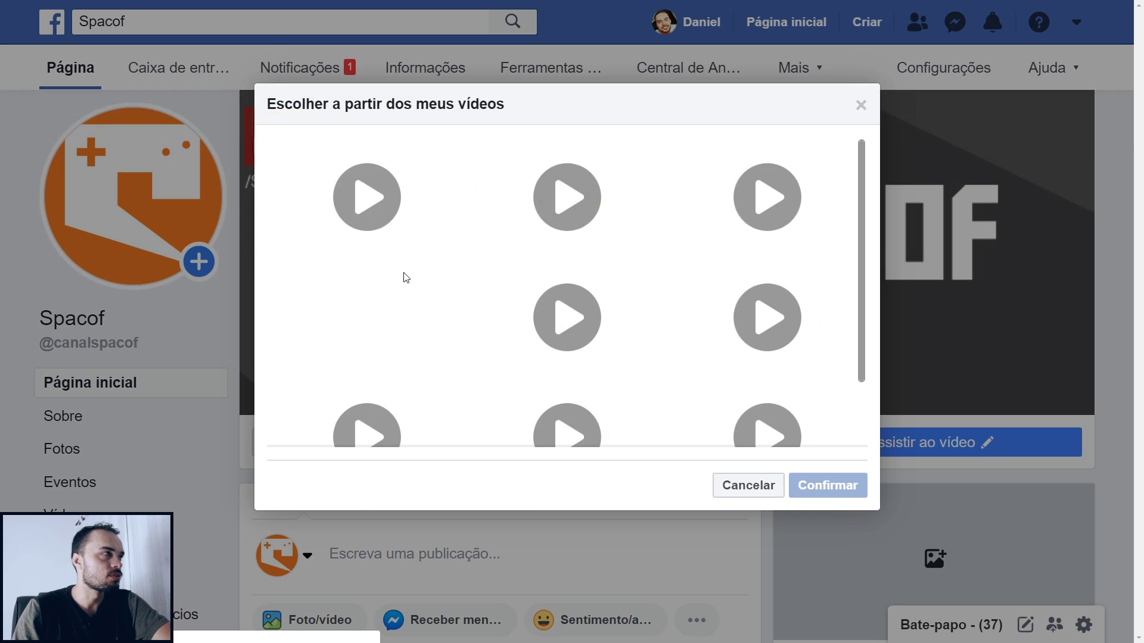
{"action": "left_click", "coordinate": [405, 218]}
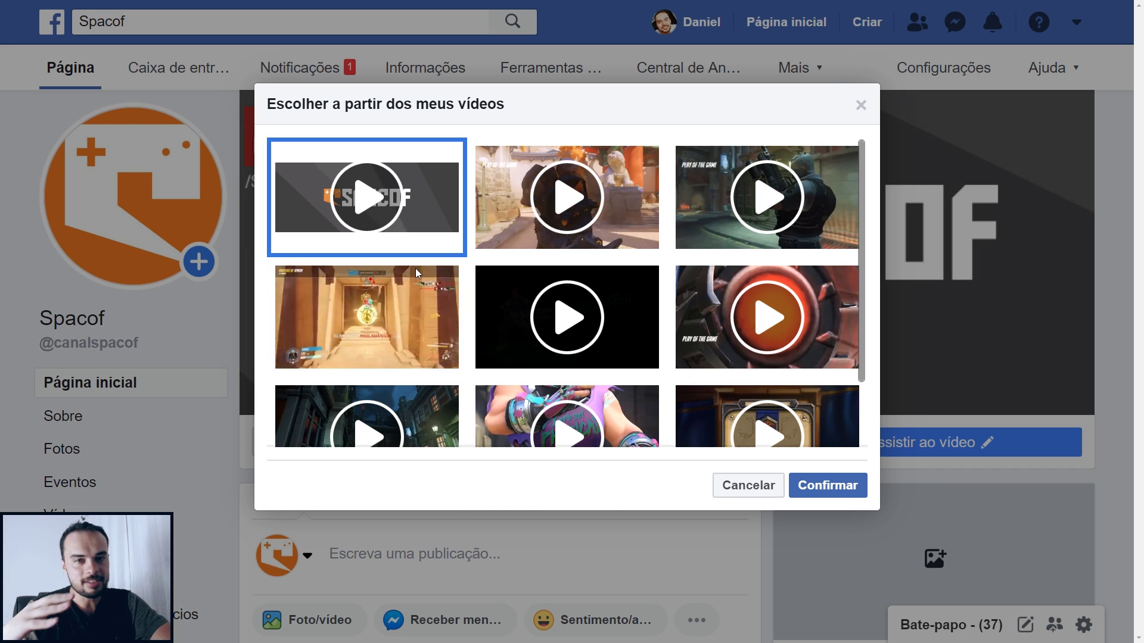
{"action": "left_click", "coordinate": [587, 233]}
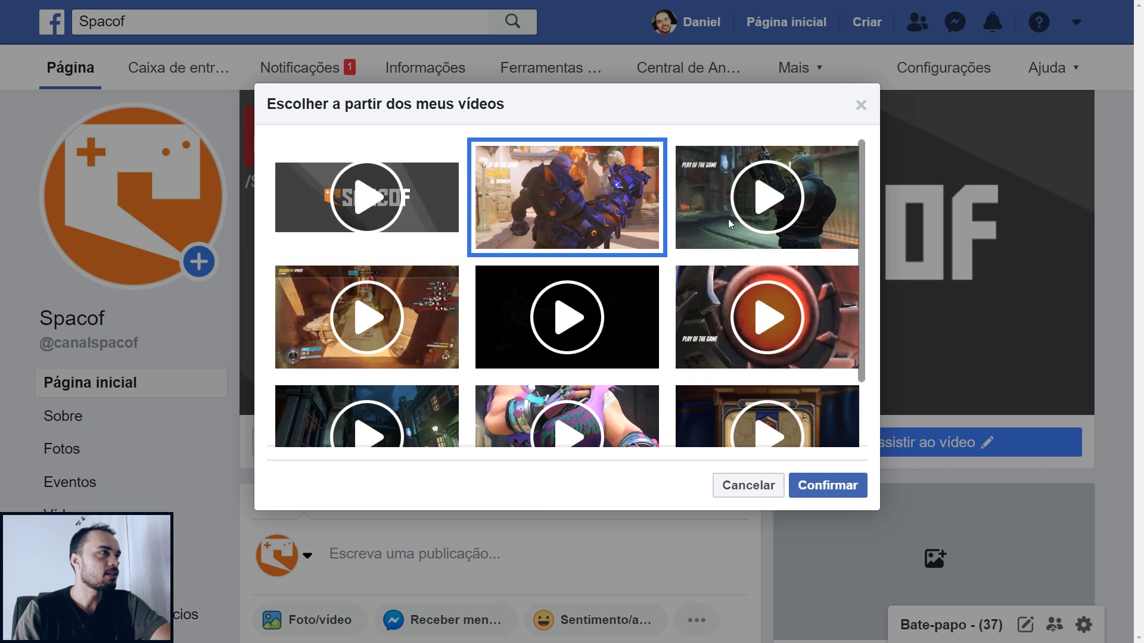
{"action": "left_click", "coordinate": [728, 219]}
{"action": "left_click", "coordinate": [786, 316]}
{"action": "left_click", "coordinate": [411, 327]}
{"action": "left_click", "coordinate": [408, 183]}
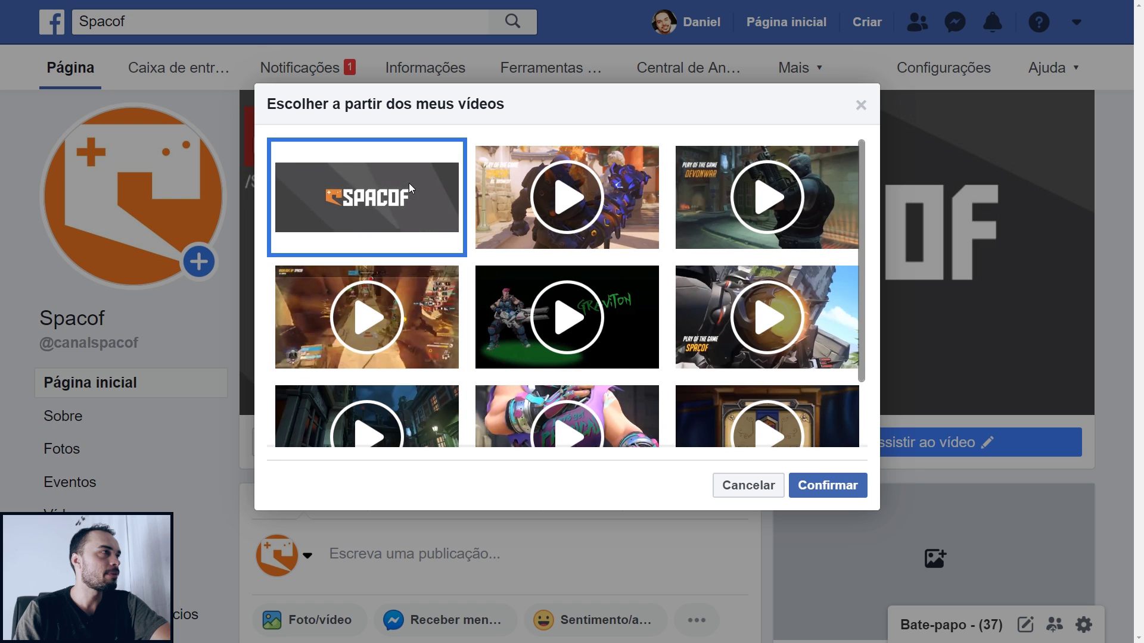
{"action": "left_click", "coordinate": [837, 490]}
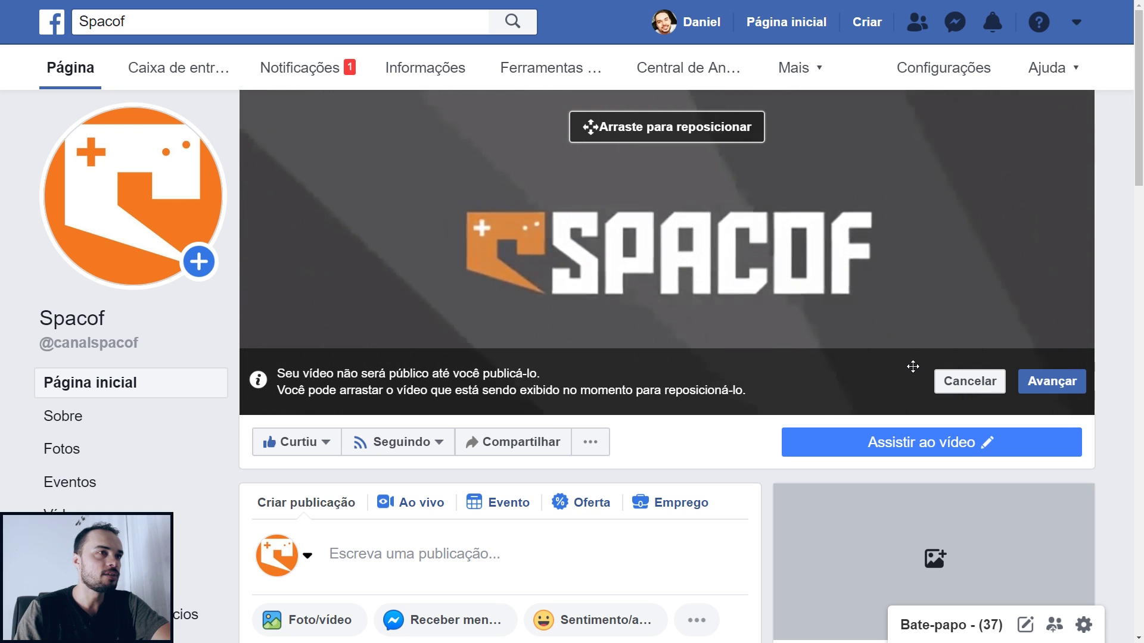
Accept the cover video's position, keep the first thumbnail with automatic looping, and publish it as the page cover.
{"action": "left_click", "coordinate": [1049, 381]}
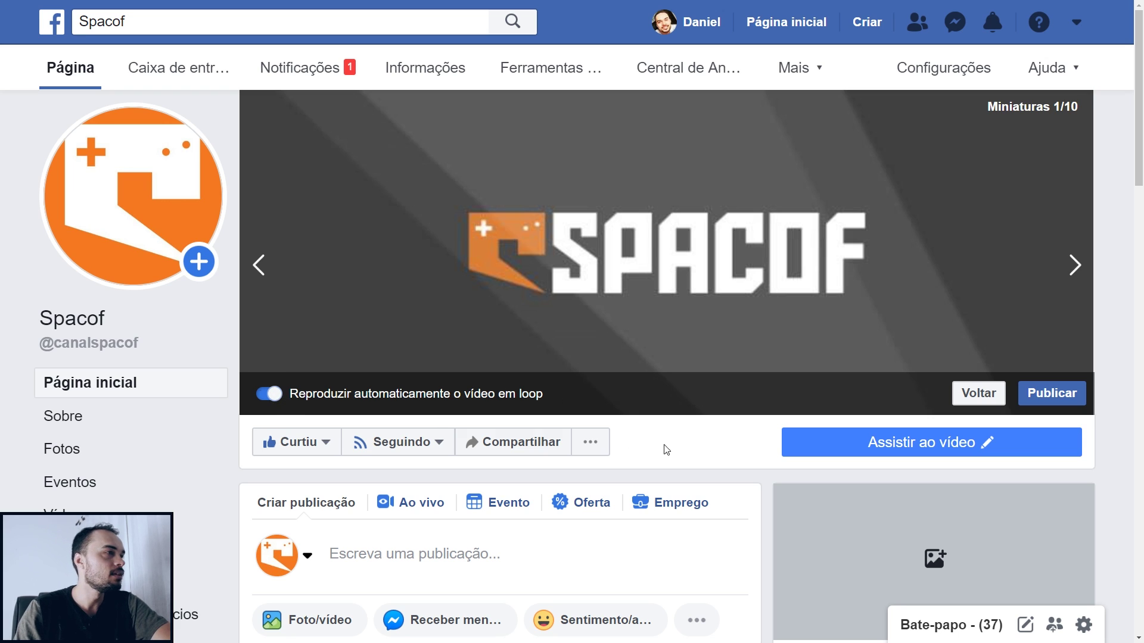
{"action": "left_click", "coordinate": [1051, 394]}
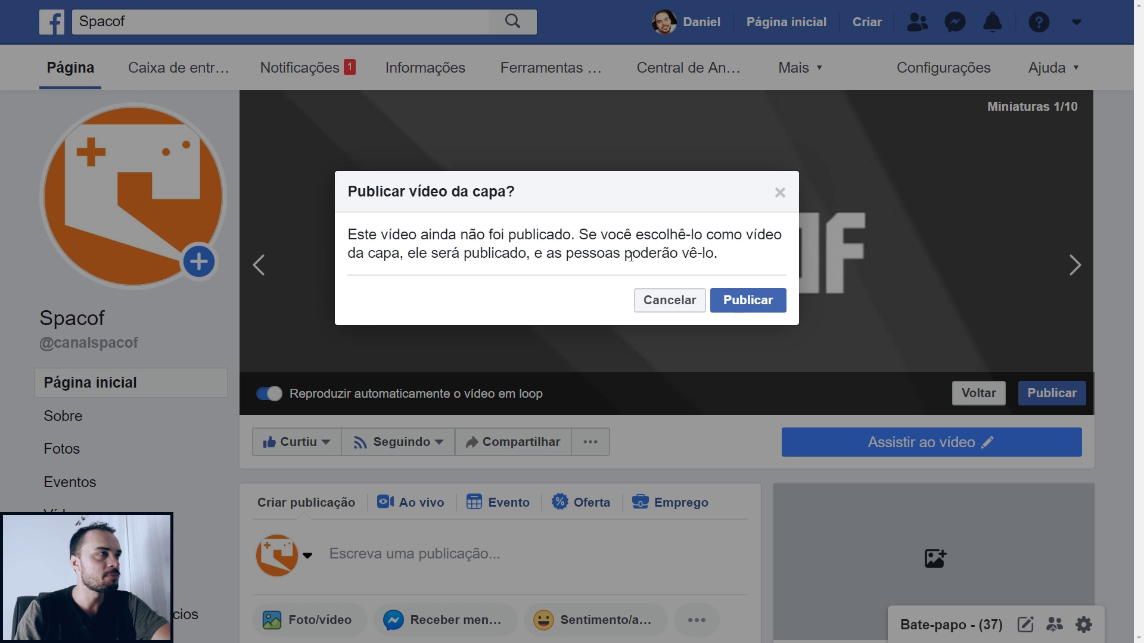
{"action": "left_click", "coordinate": [749, 293]}
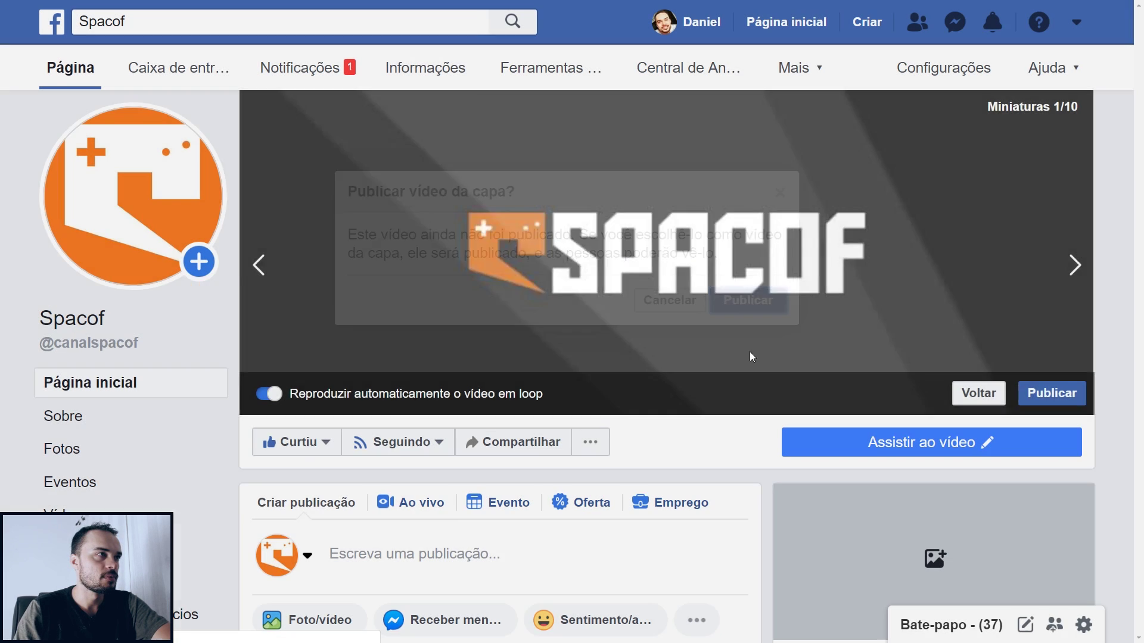